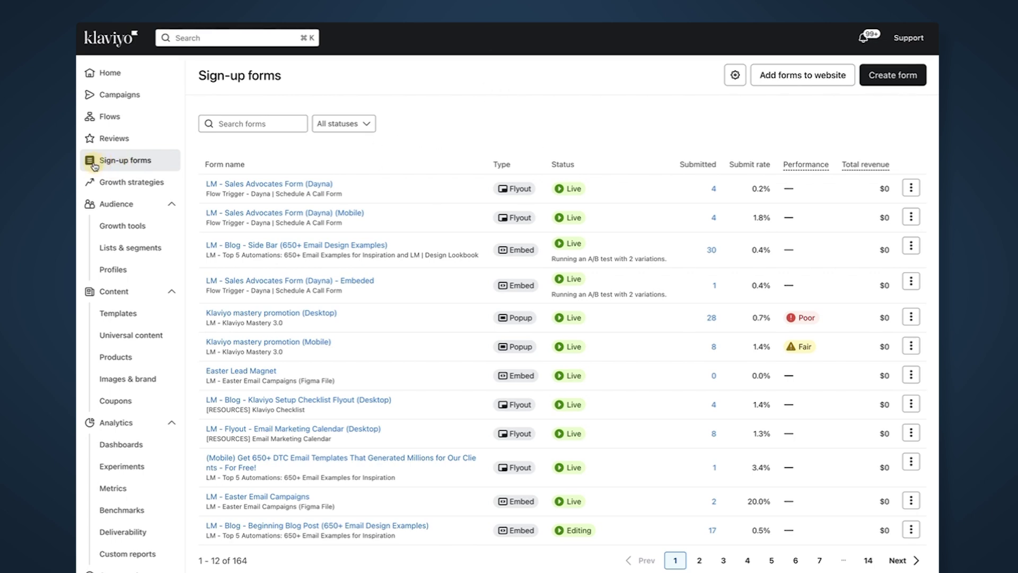
- Start a new sign-up form and filter the templates to Email forms
click(894, 77)
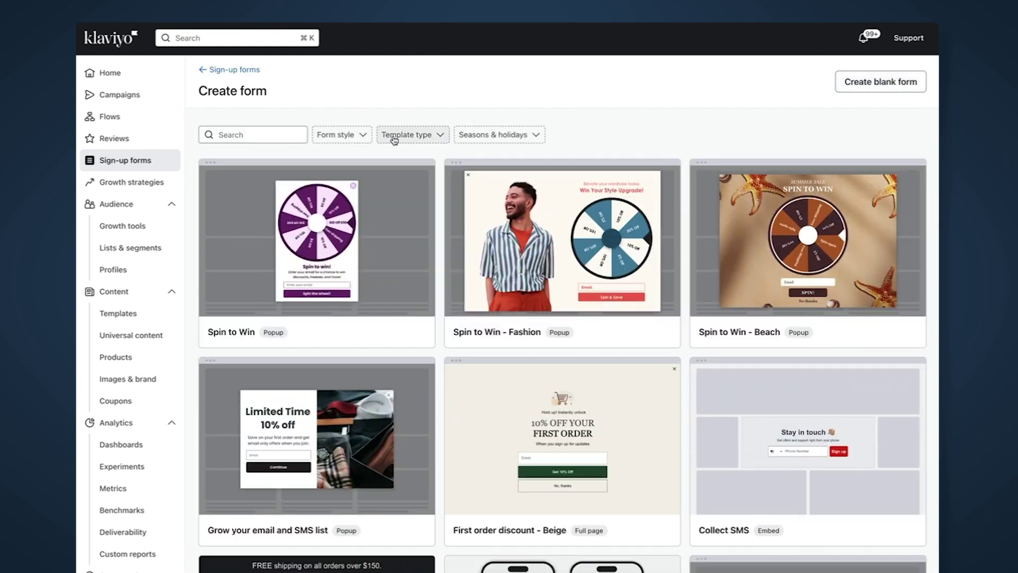
click(404, 136)
click(412, 177)
click(586, 109)
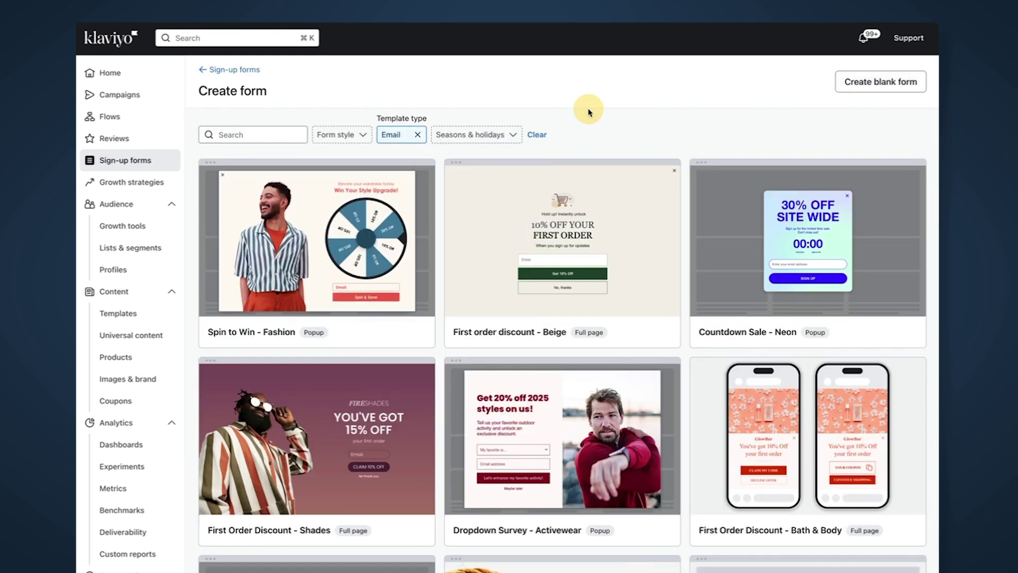
- Open the Dropdown Survey - Activewear template
scroll(530, 329, down, 3)
scroll(532, 327, down, 1)
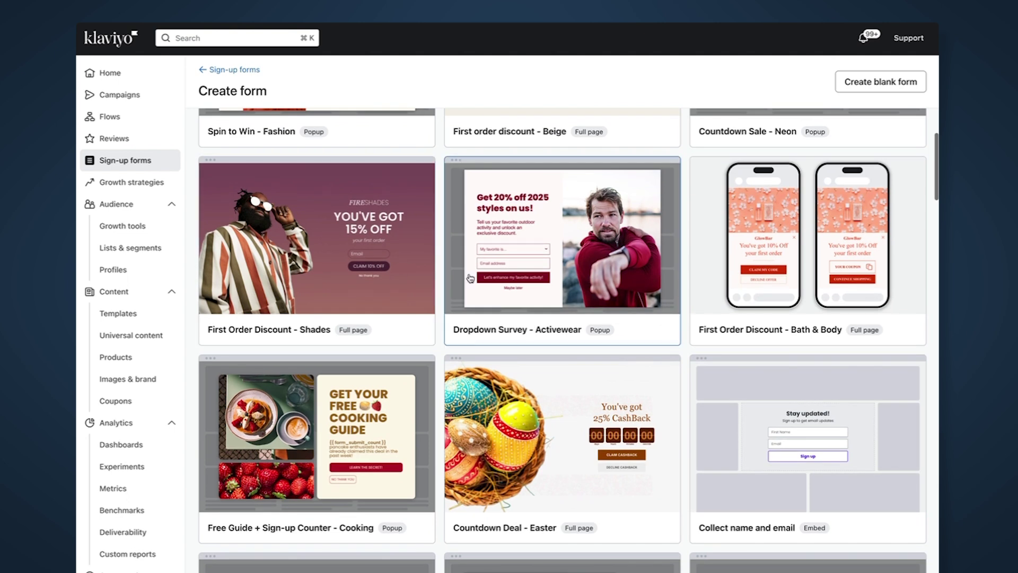
click(557, 280)
- Rename the form to 'Klaviyo Mastery 3.0 Video'
click(729, 318)
key(super+a)
text(Kla)
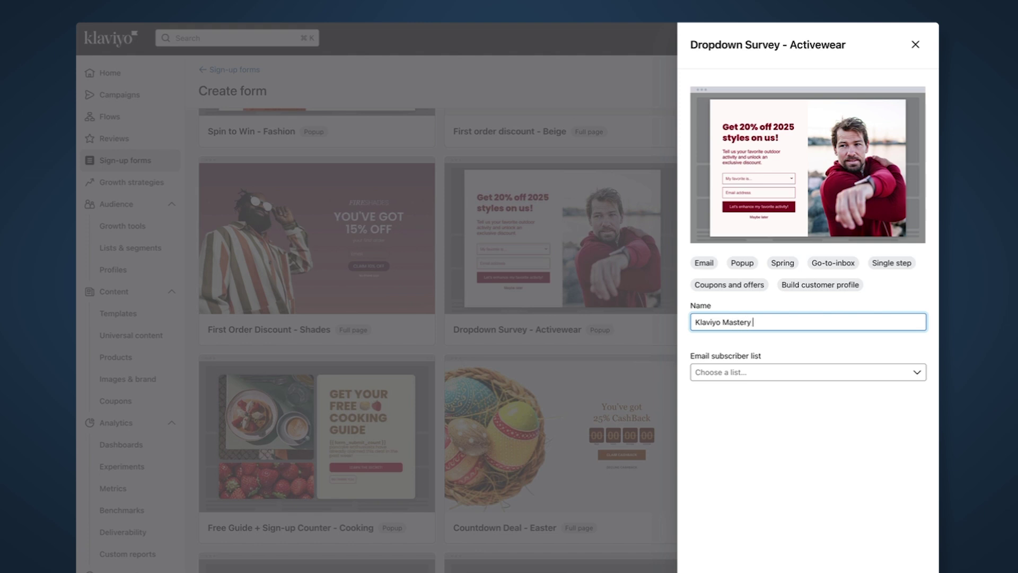
text(viyo Mastery 3.0 Video)
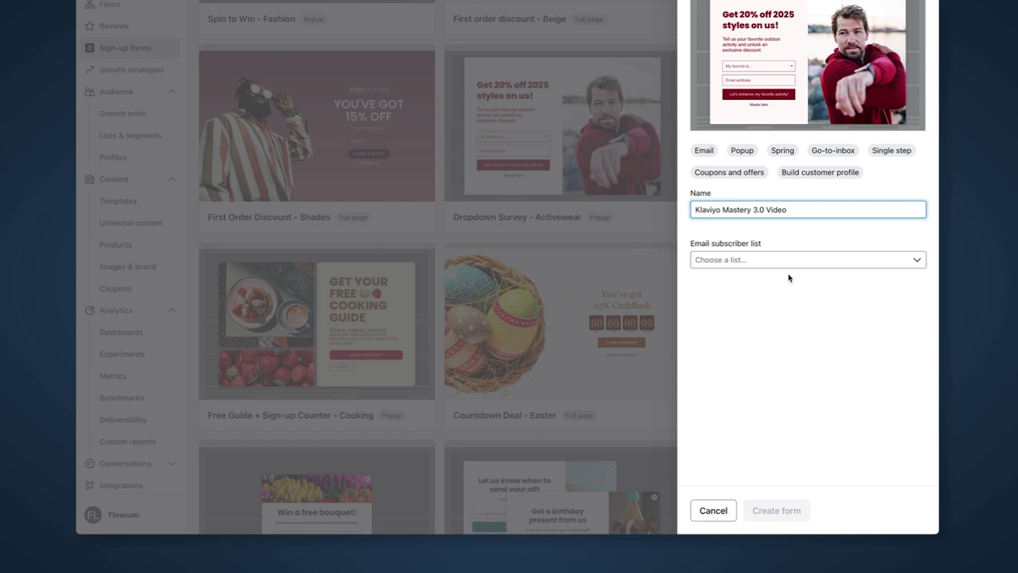
- Choose the Newsletter list for subscribers and create the form
click(790, 261)
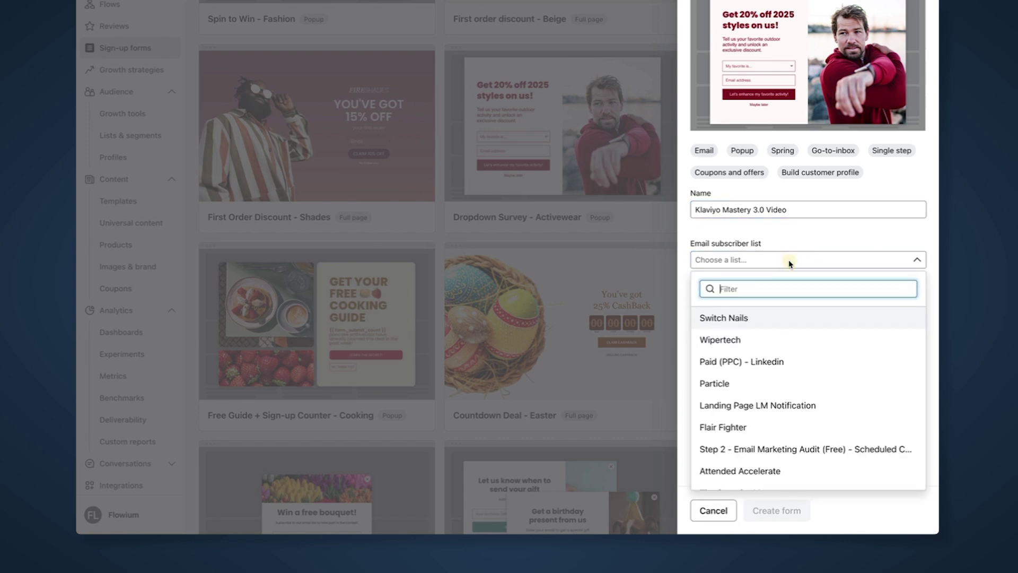
text(news)
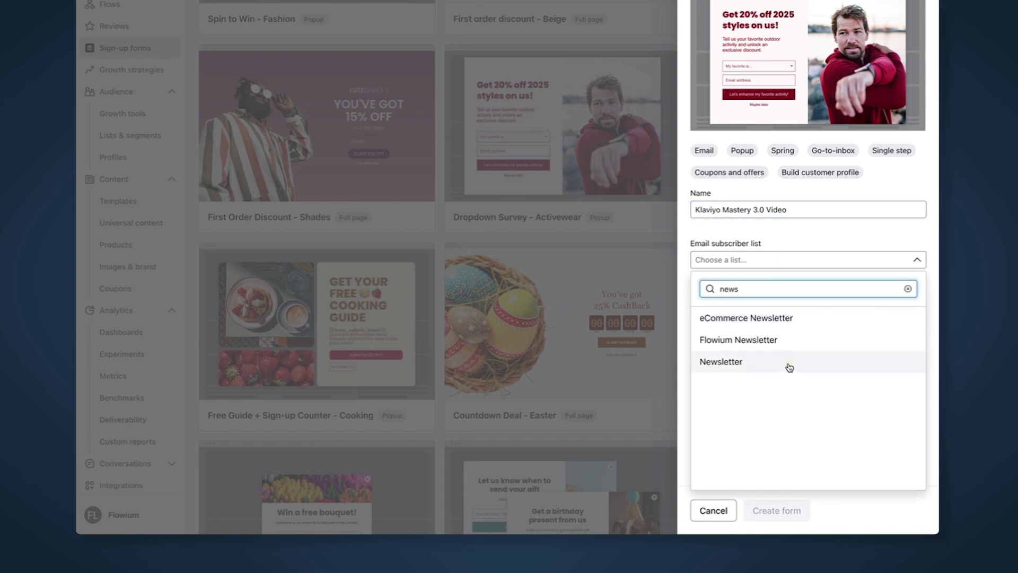
click(787, 363)
click(772, 510)
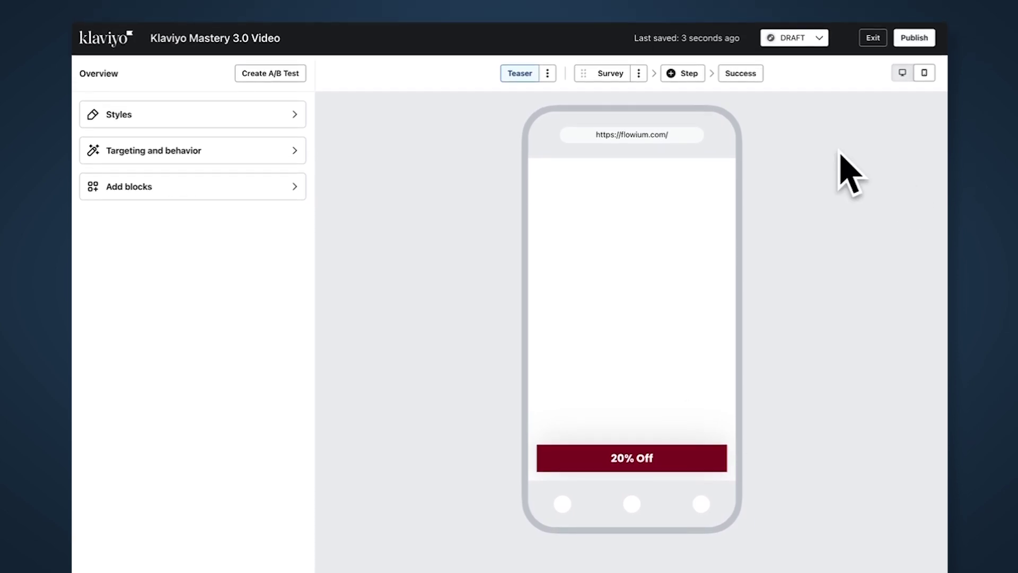
- Change the teaser's offer text to '$20 Off'
click(524, 78)
scroll(131, 530, down, 5)
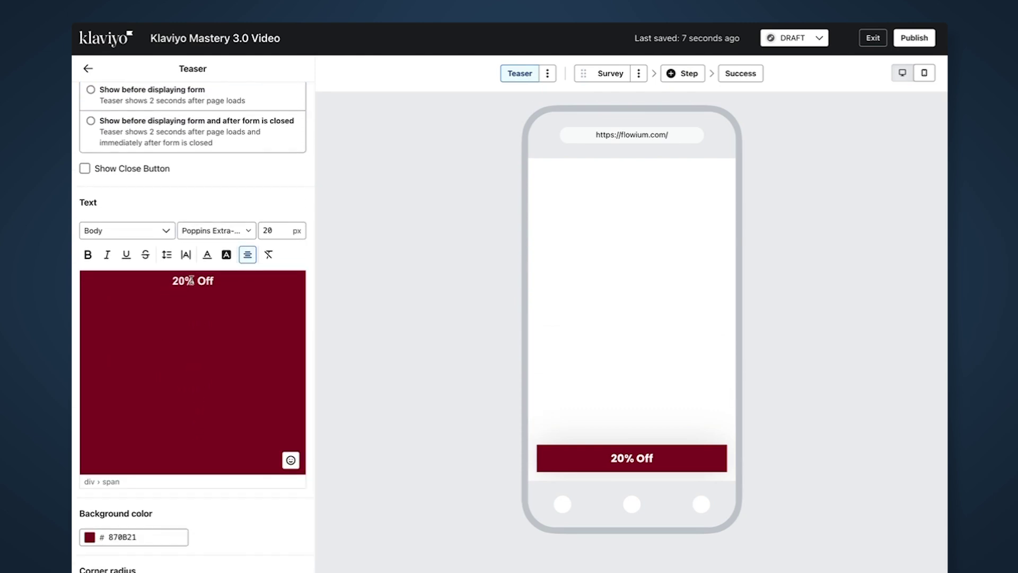
double_click(195, 280)
text($200)
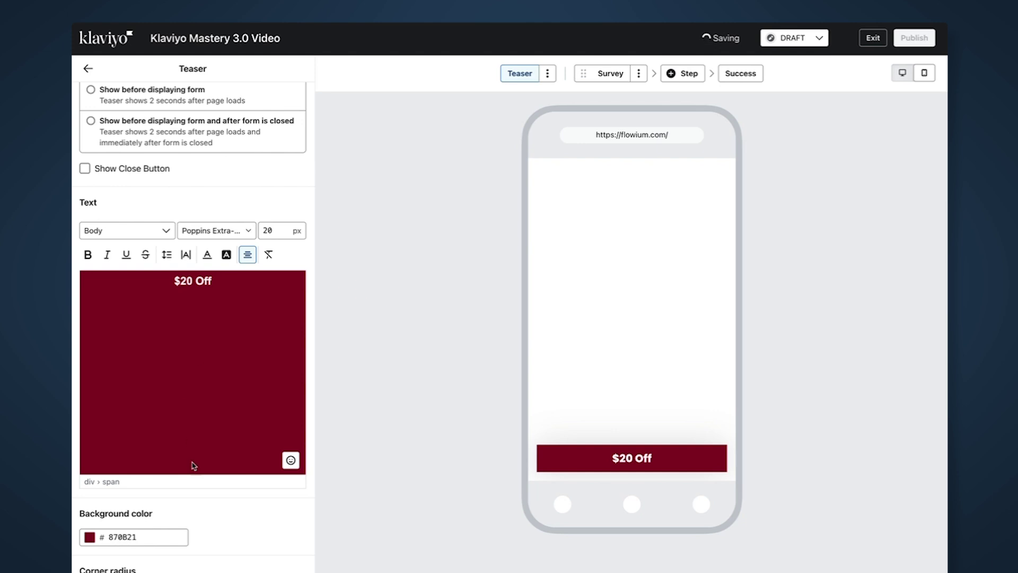
scroll(194, 466, down, 3)
scroll(166, 293, up, 5)
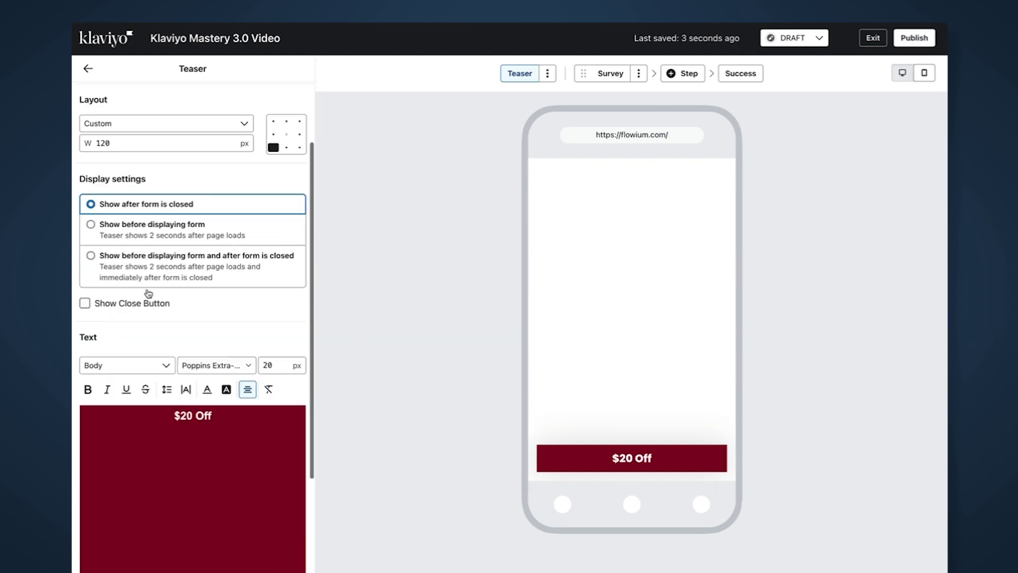
scroll(148, 291, down, 3)
click(171, 298)
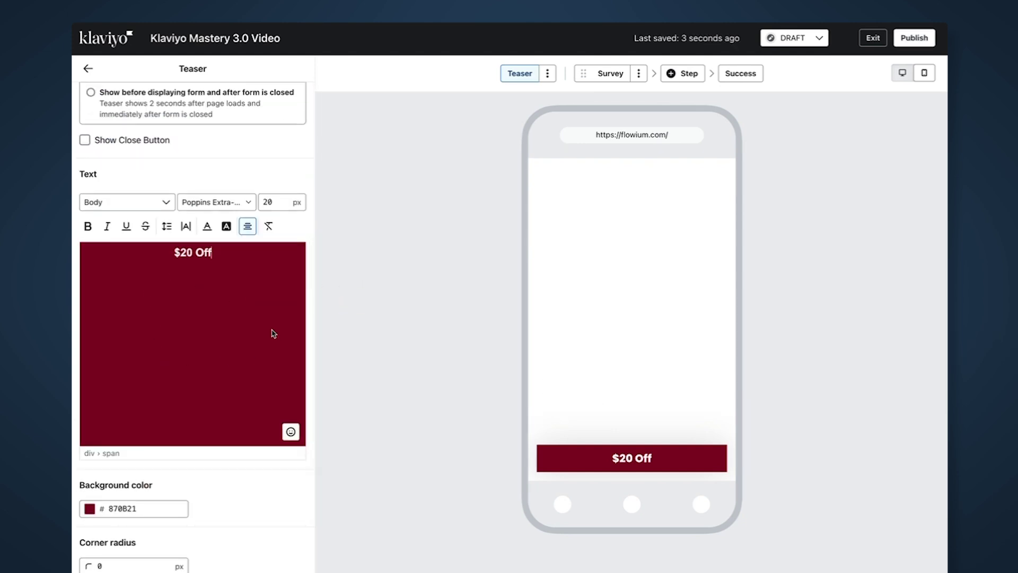
- Set the teaser background colour to green
click(142, 509)
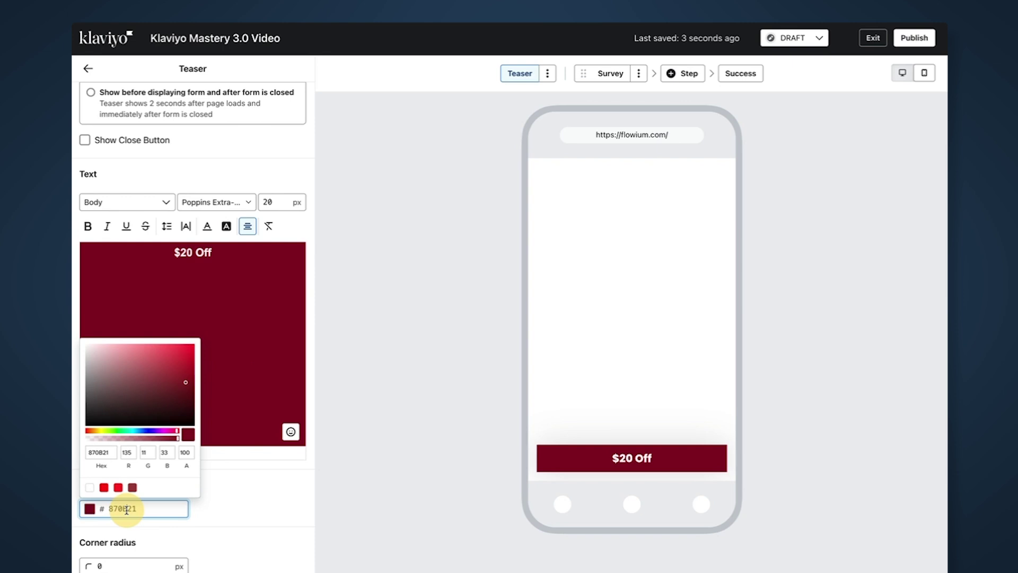
drag(137, 435, 148, 432)
click(142, 433)
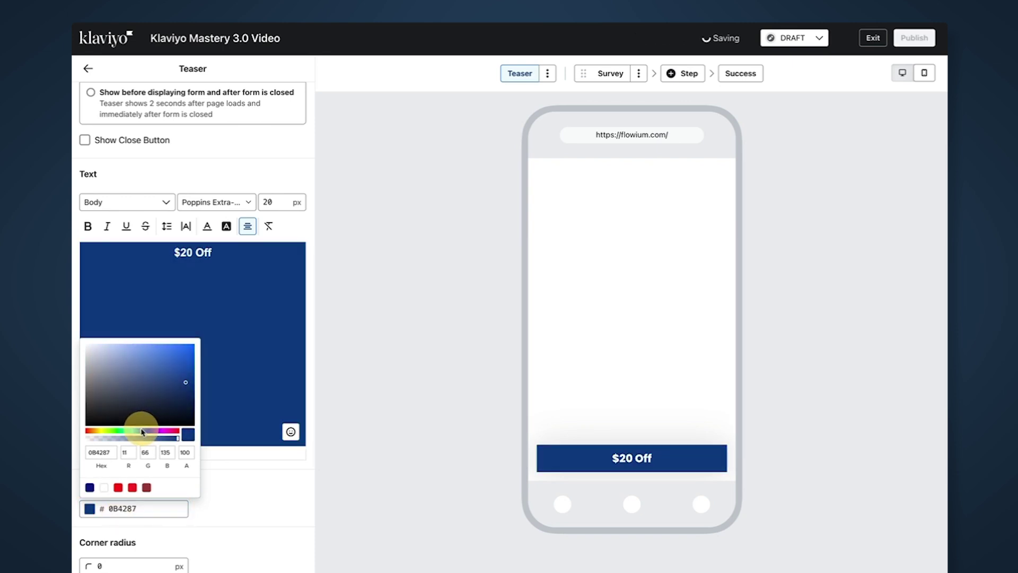
click(98, 432)
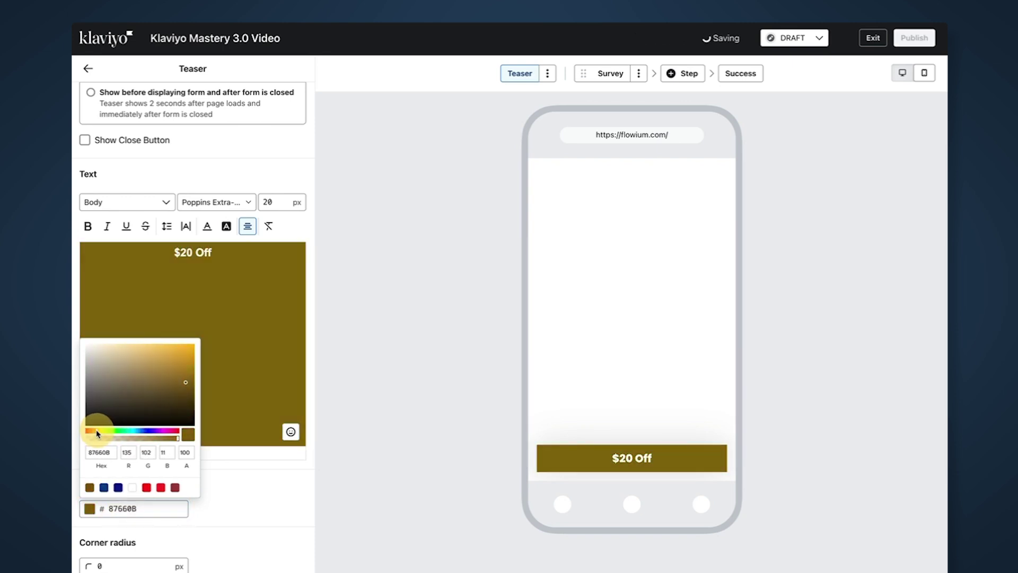
drag(98, 433, 135, 430)
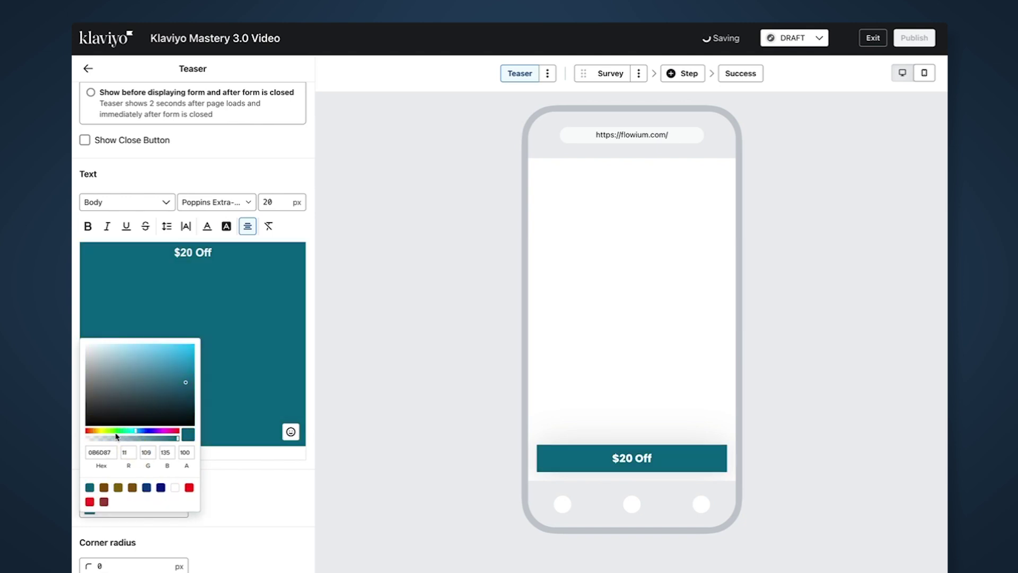
click(117, 432)
click(462, 382)
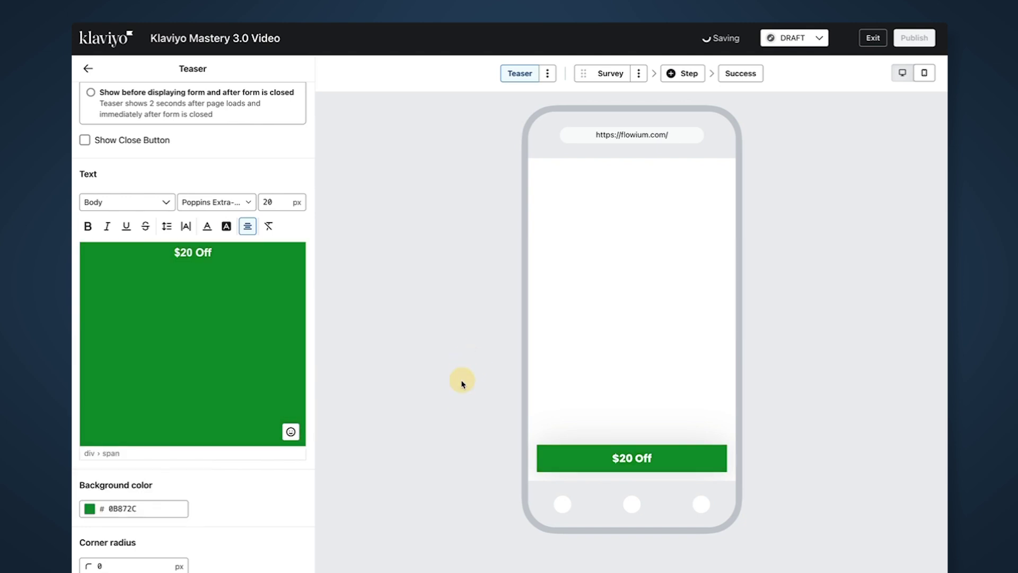
- Show the teaser before the form and after it closes, with a close button
scroll(196, 521, down, 3)
scroll(178, 125, up, 6)
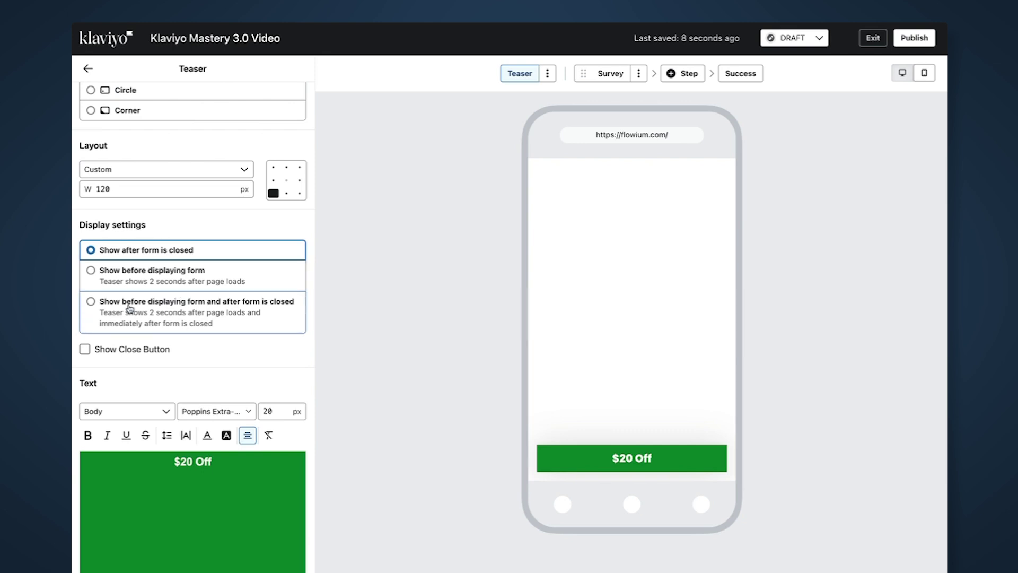
click(207, 315)
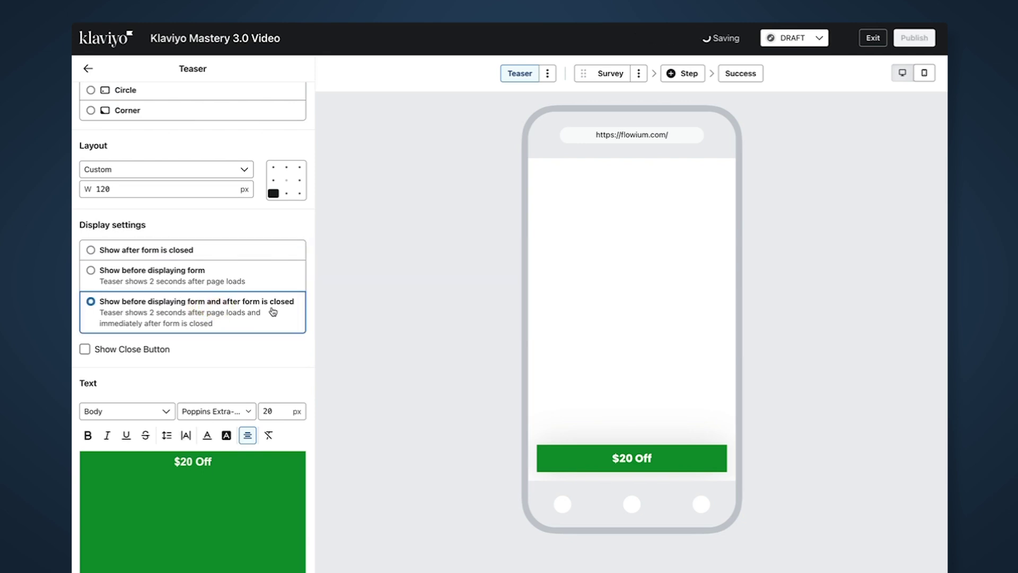
click(85, 349)
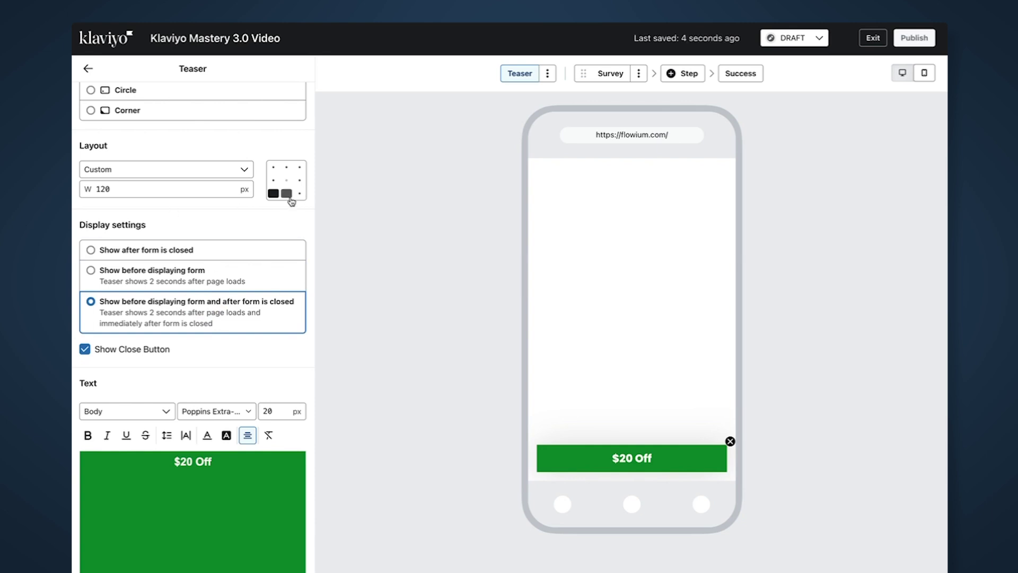
scroll(271, 226, up, 1)
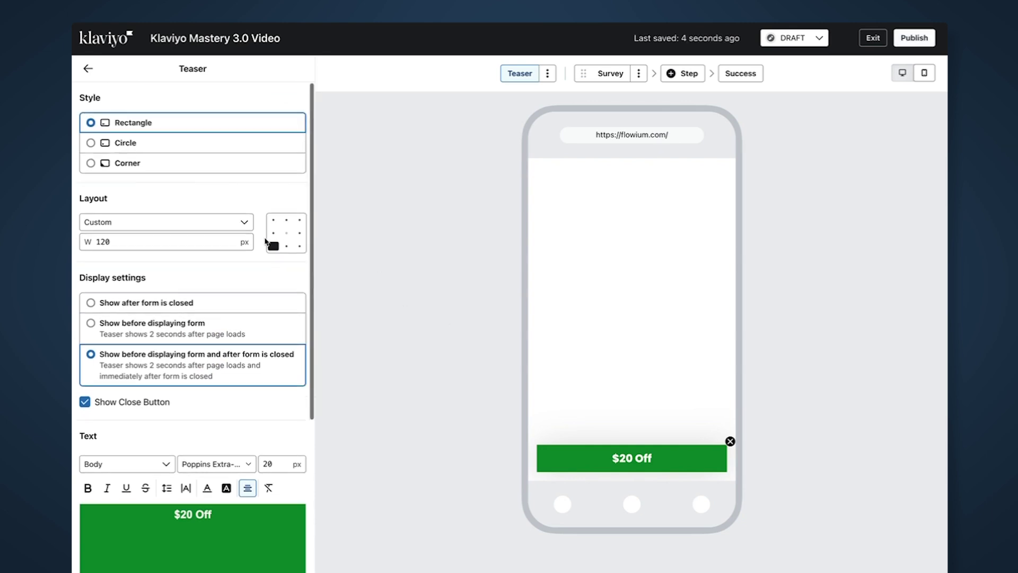
click(612, 74)
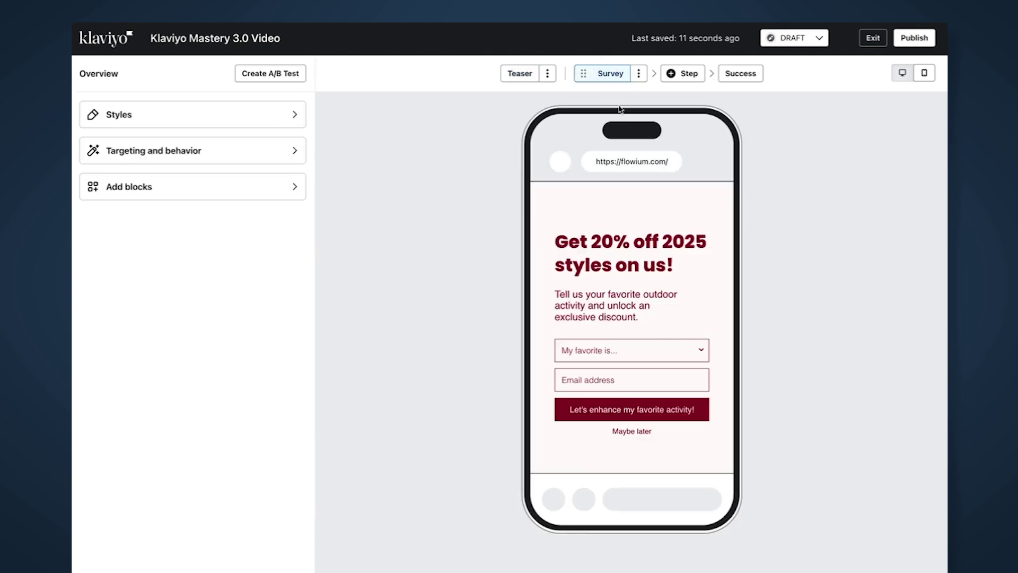
- In Desktop view, delete the favorite-activity dropdown block
click(904, 78)
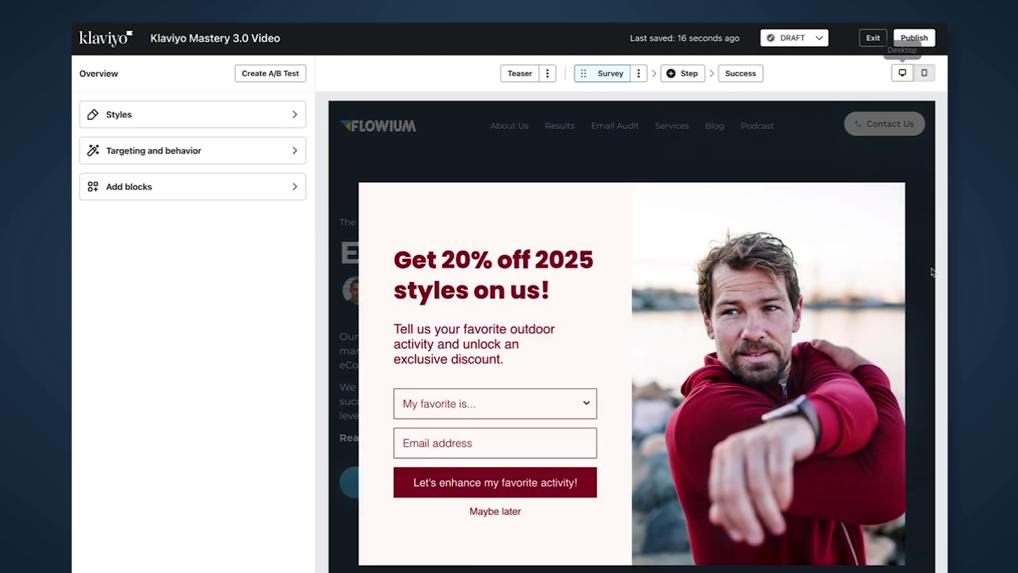
click(513, 400)
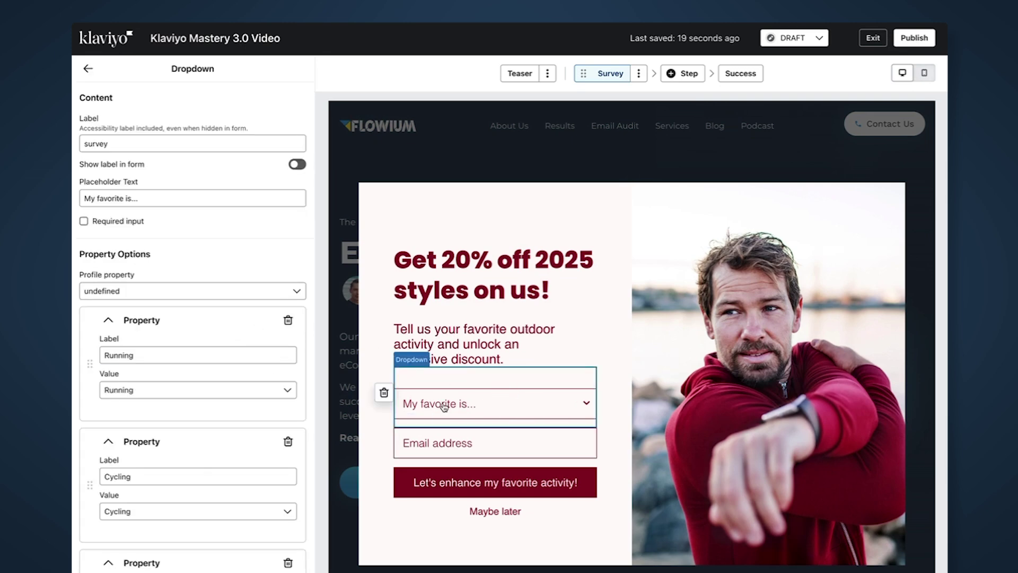
click(384, 393)
click(690, 362)
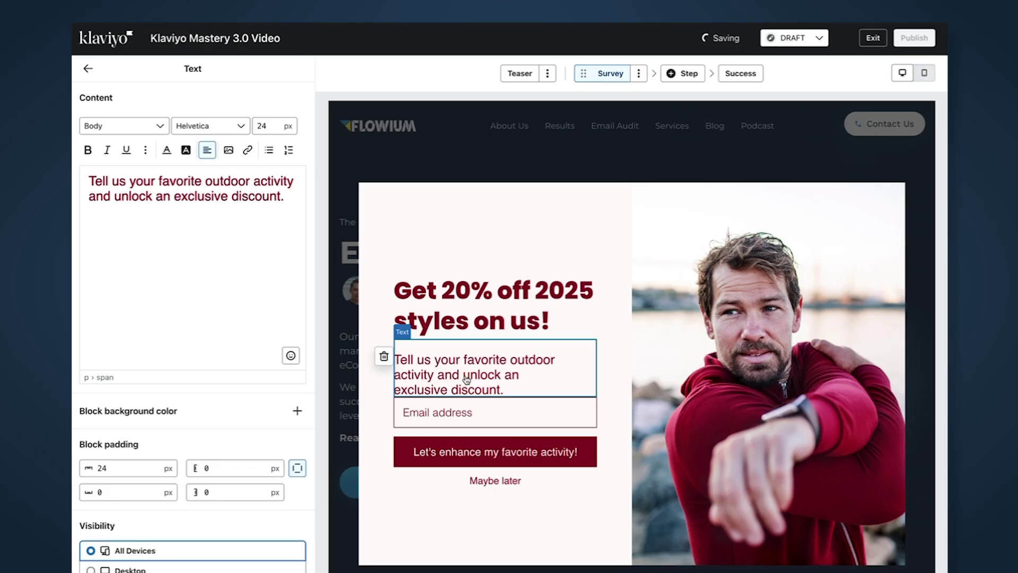
- Replace the form's side image with Slice 2.35
click(704, 260)
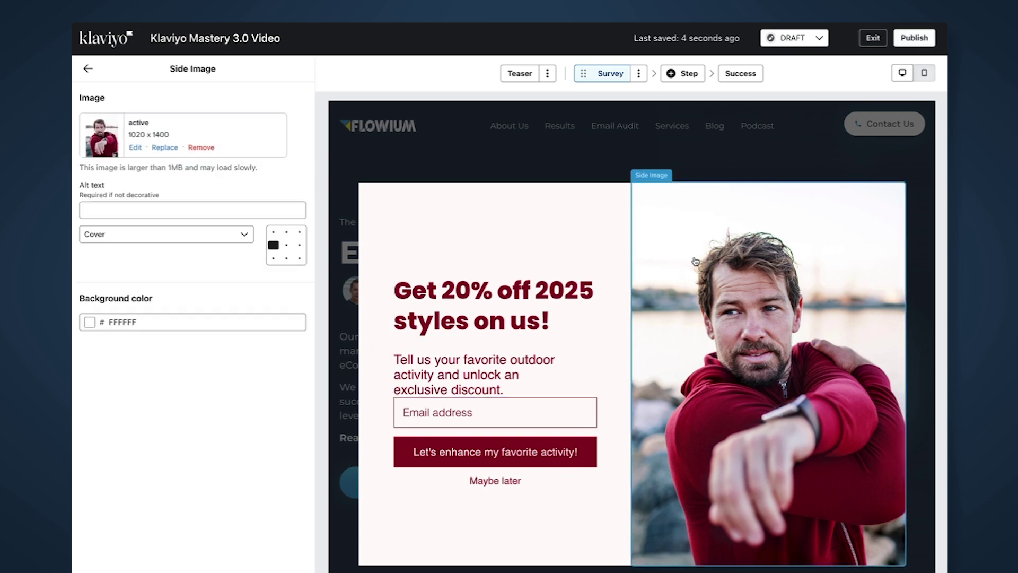
click(167, 150)
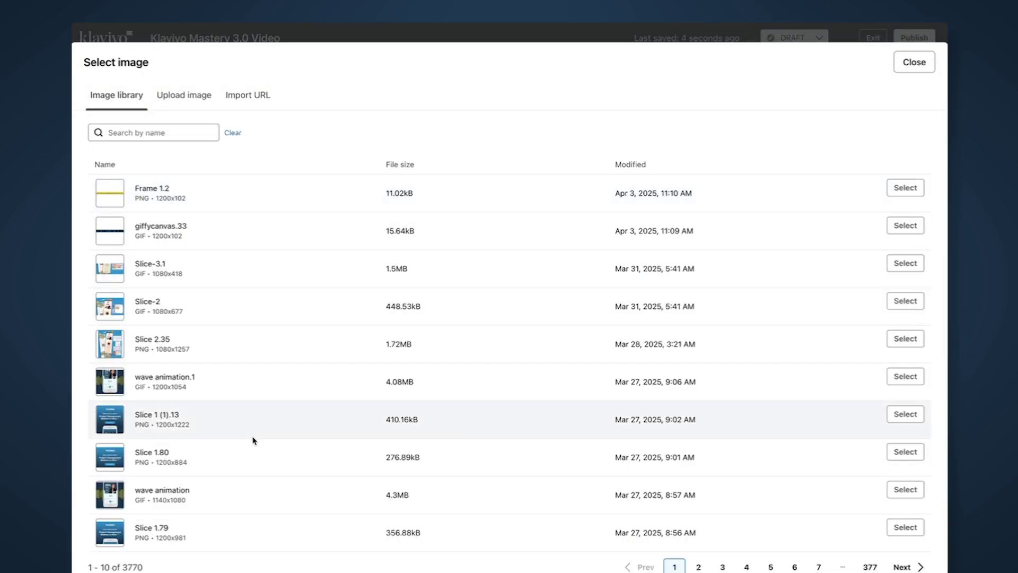
click(905, 339)
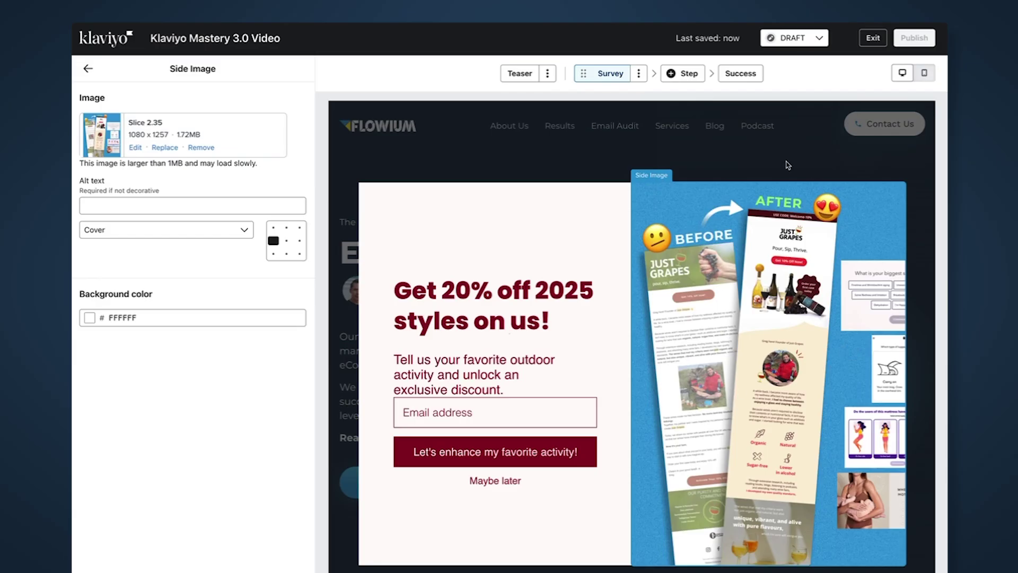
- Reword the heading, replacing '20%' with '$20' and adding 'Our Email Design'
click(537, 307)
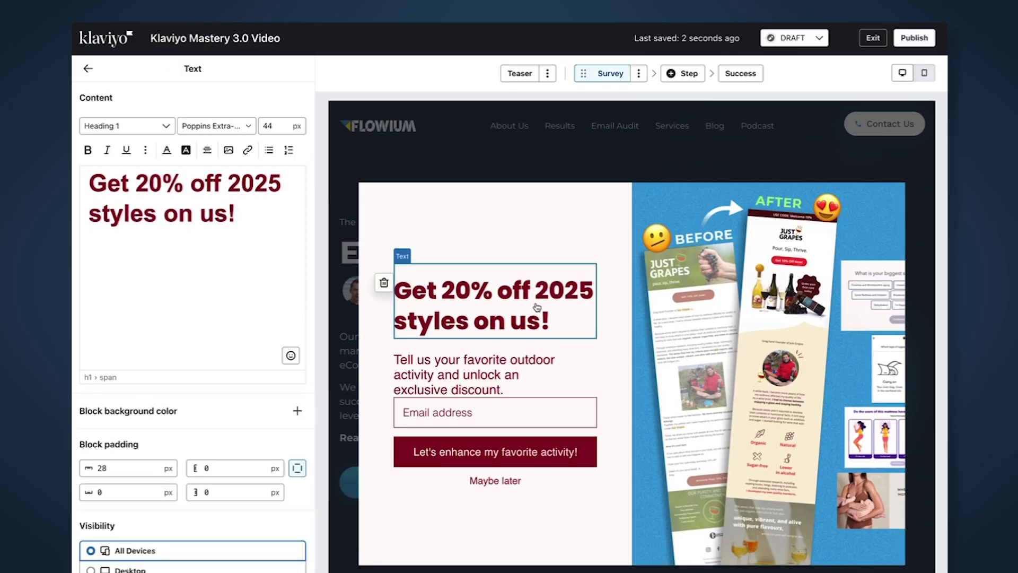
drag(135, 184, 183, 184)
text($2)
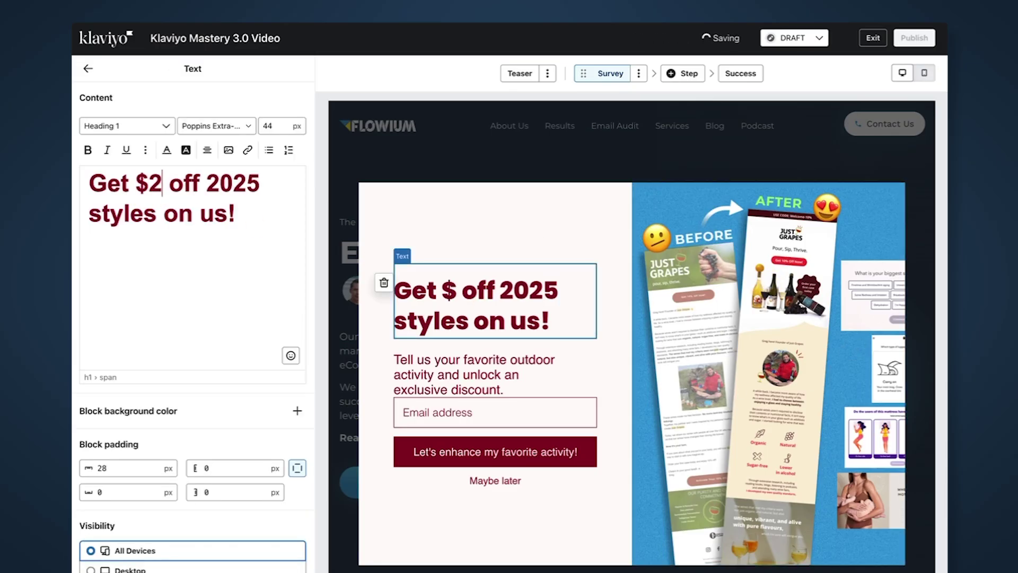
text(0)
drag(220, 183, 223, 207)
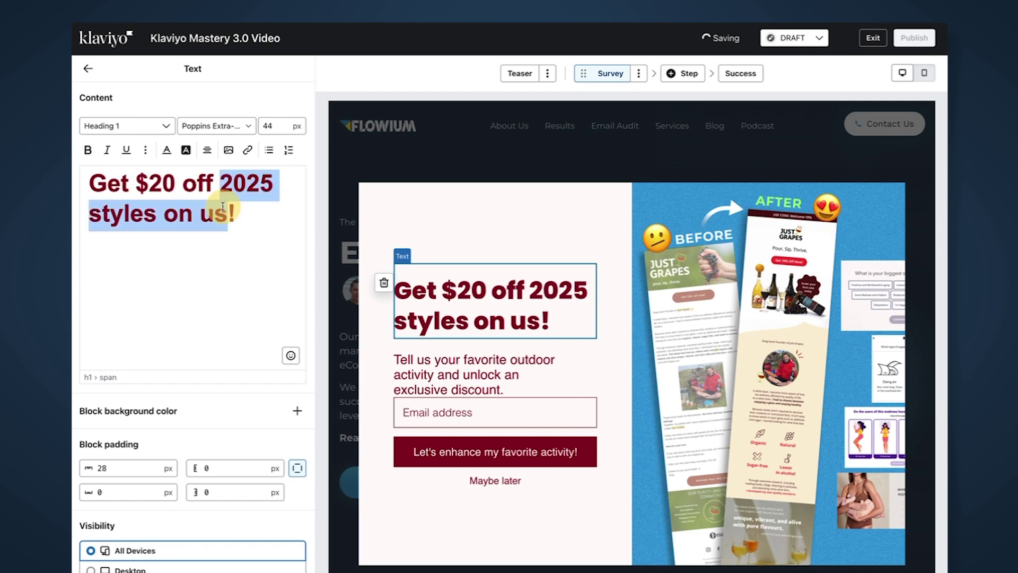
text(Our E)
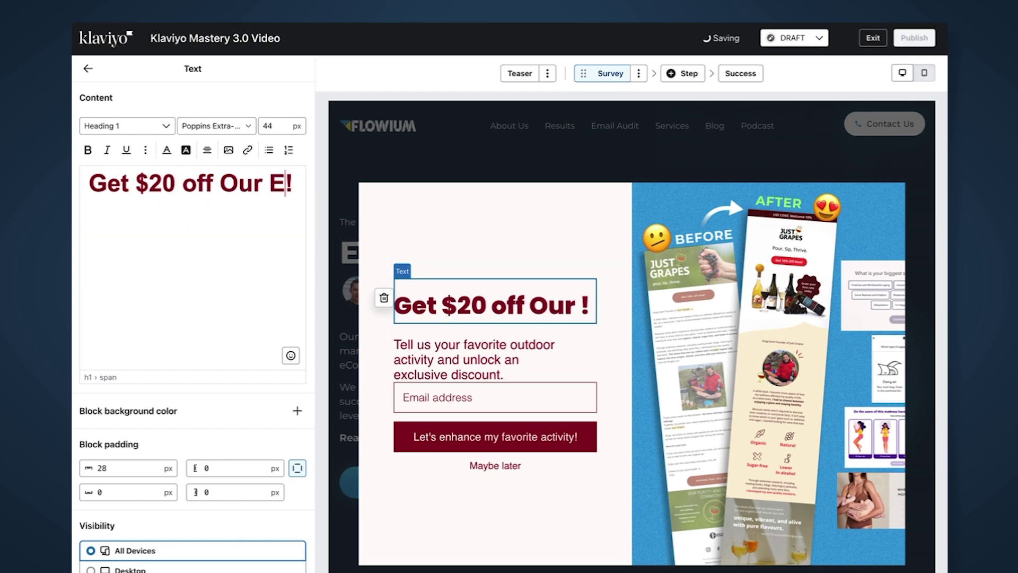
text(mail Design)
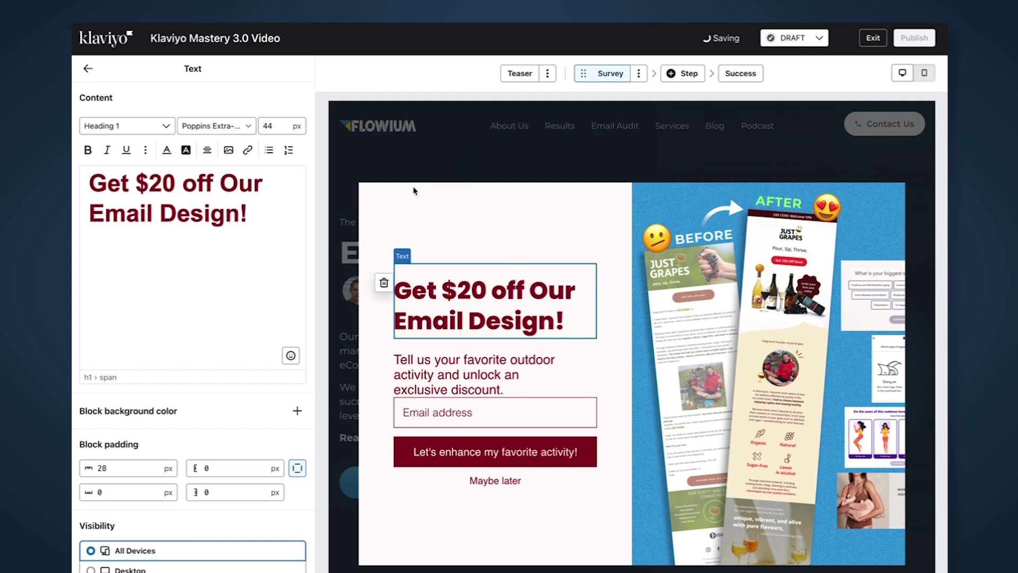
- Colour the whole heading light blue 38A9F1
triple_click(141, 184)
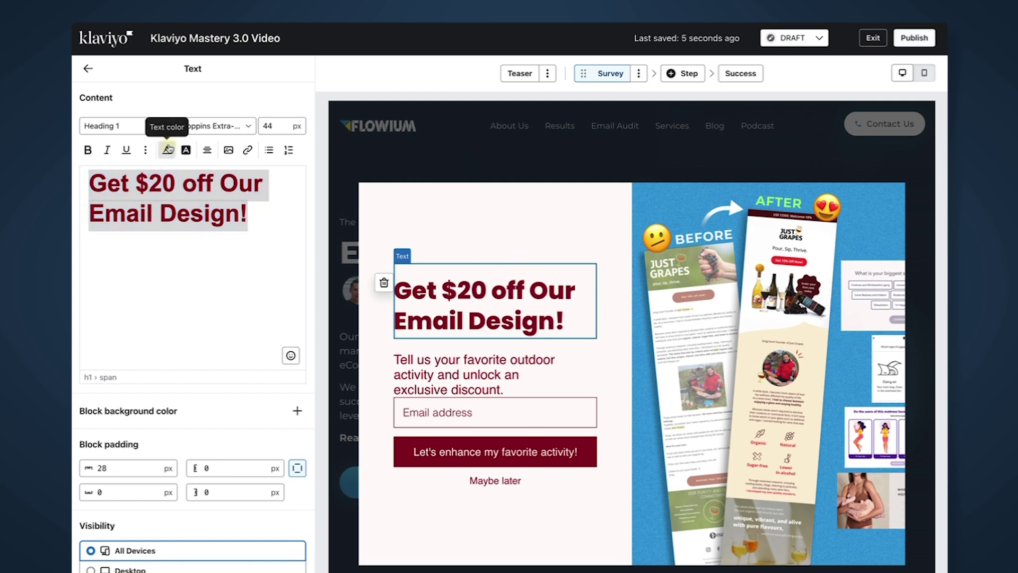
click(167, 149)
click(218, 254)
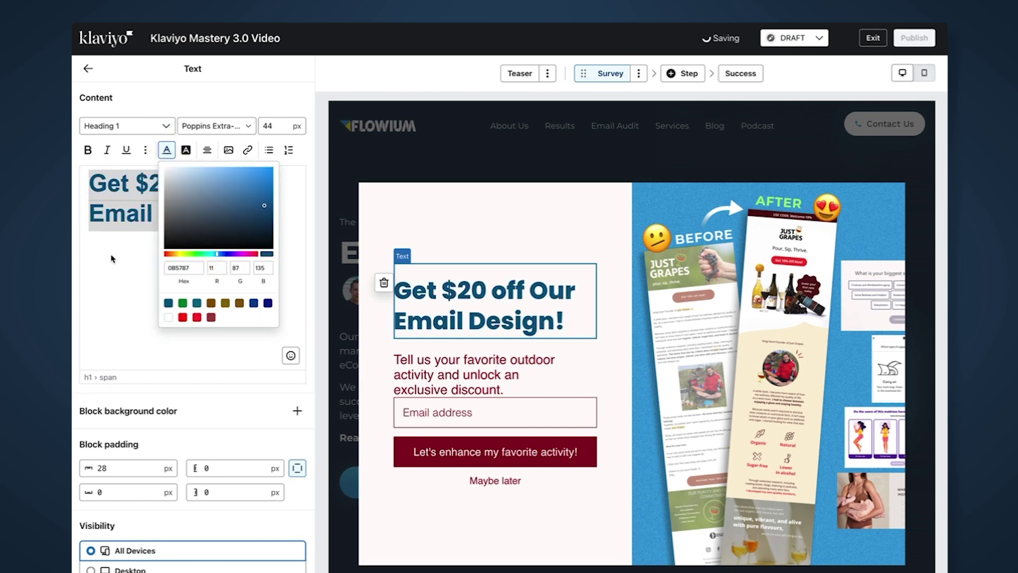
click(248, 172)
click(286, 182)
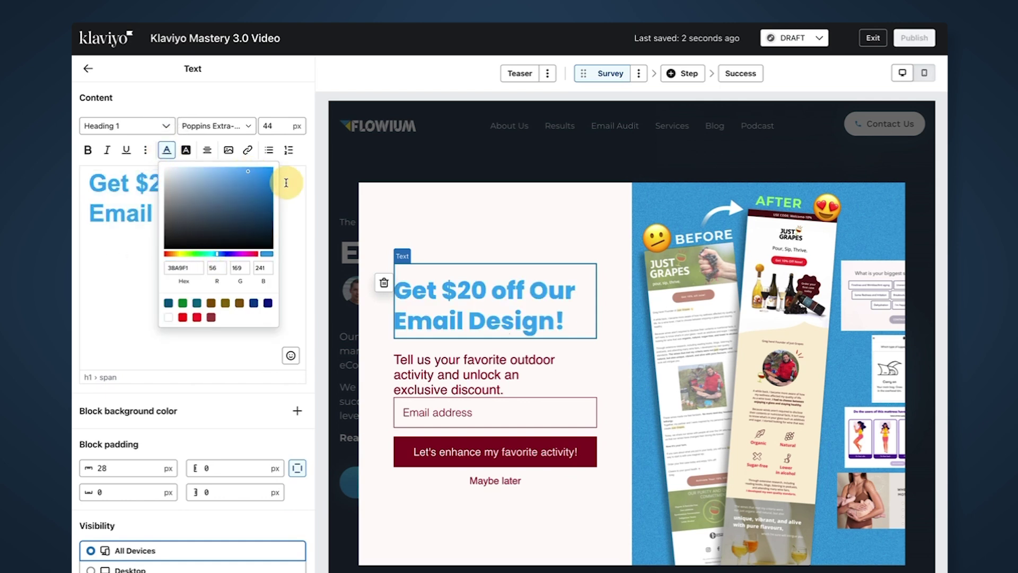
click(211, 209)
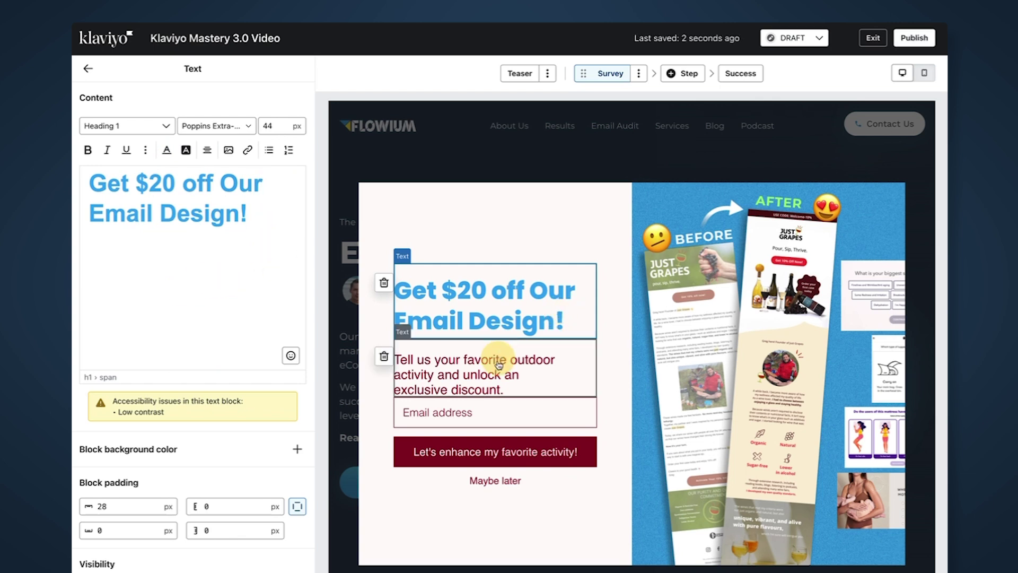
- Add a line break to the subheading and colour it light blue
click(494, 344)
click(191, 241)
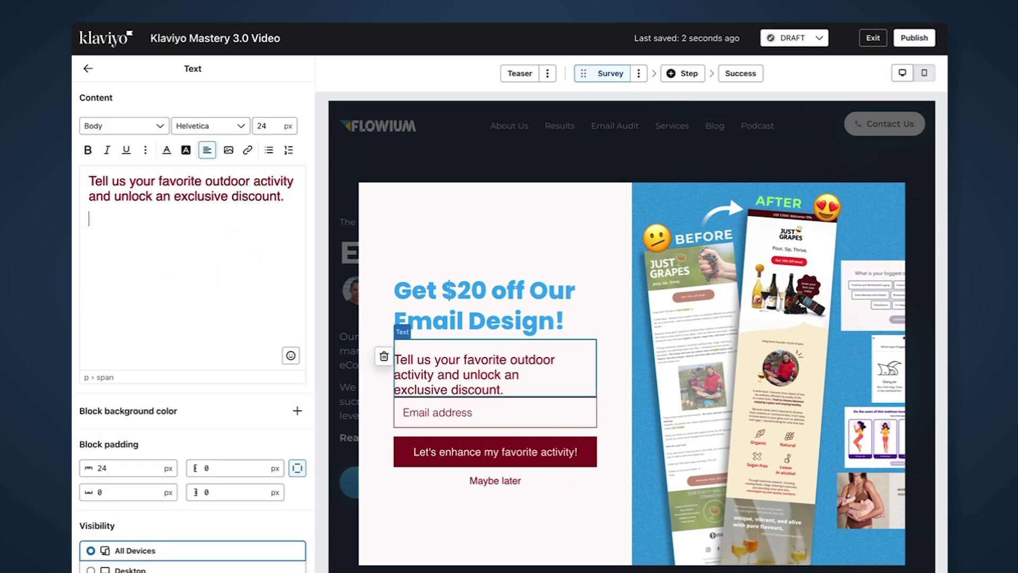
key(Return)
click(242, 302)
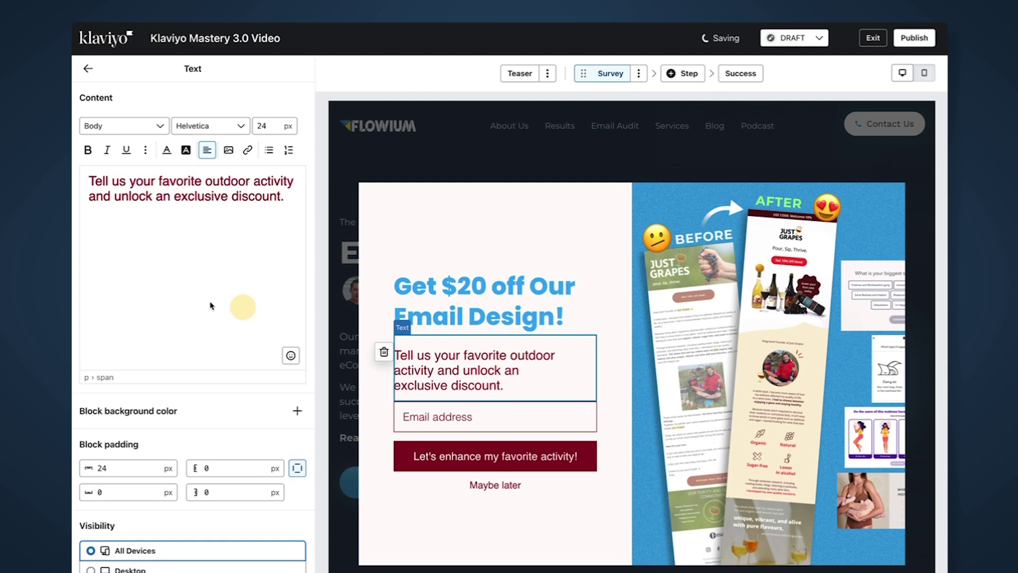
click(288, 198)
triple_click(287, 198)
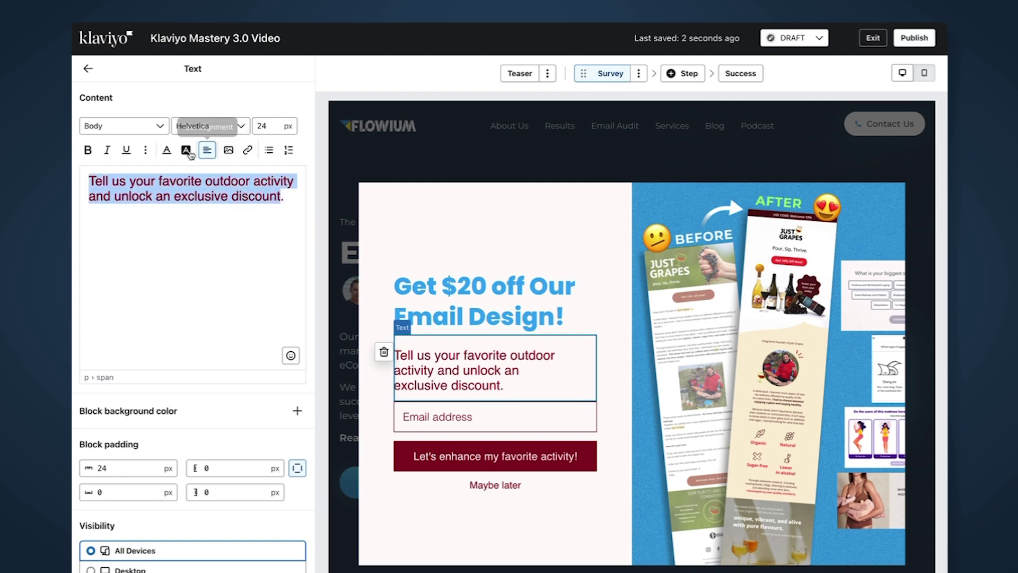
click(167, 151)
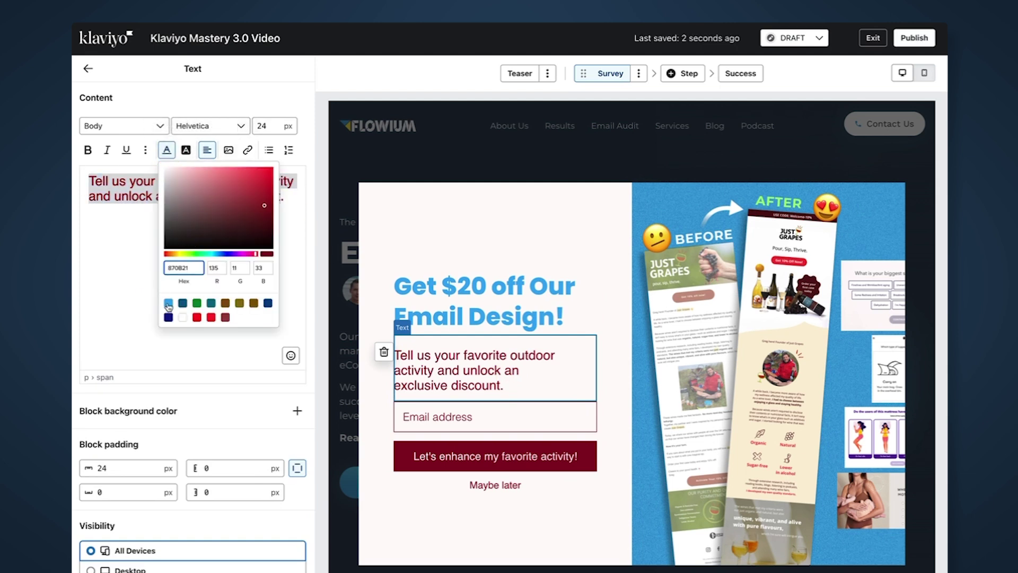
click(168, 304)
click(478, 299)
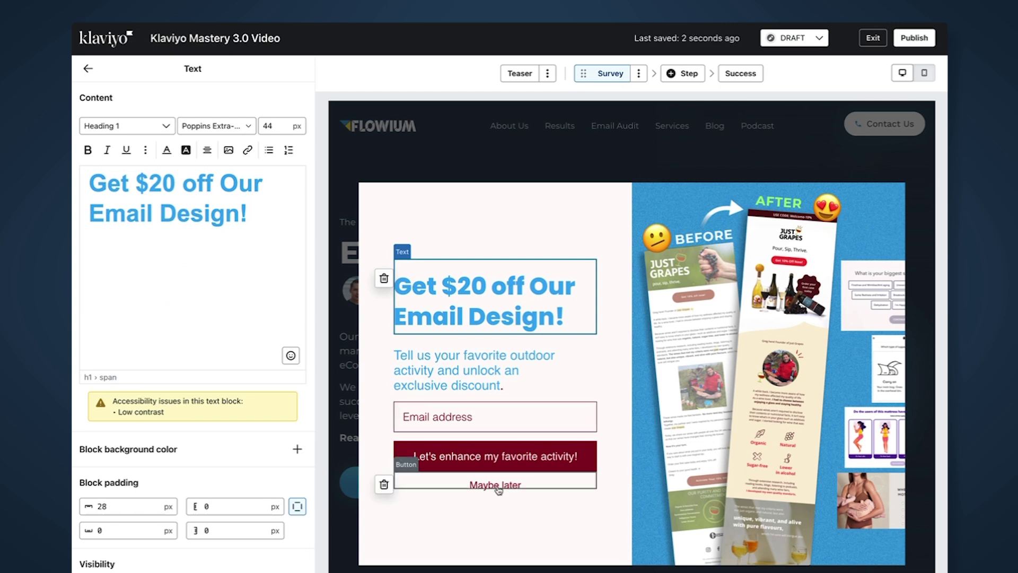
- Inspect the Maybe later link, then return to the form overview
click(531, 485)
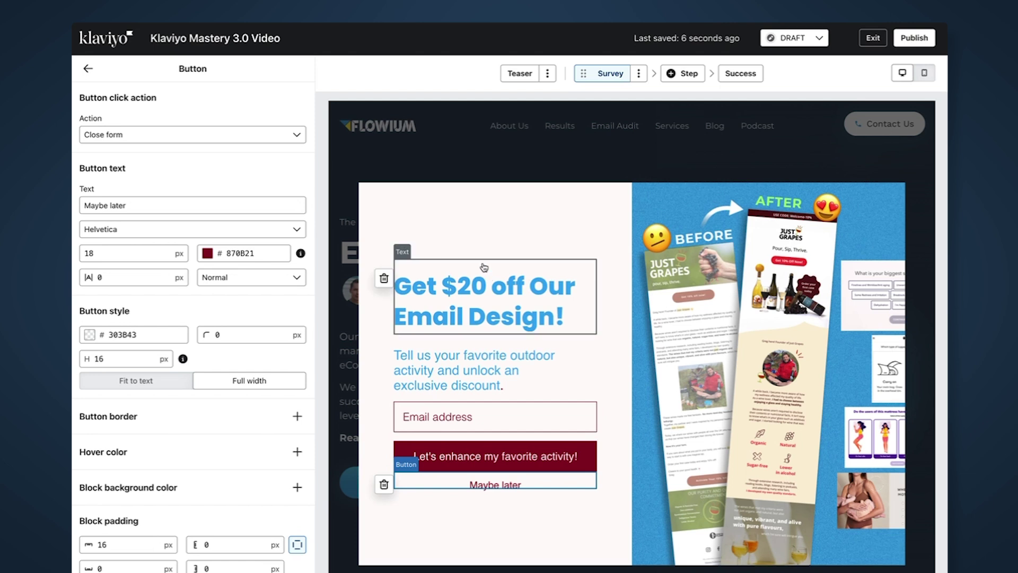
click(88, 69)
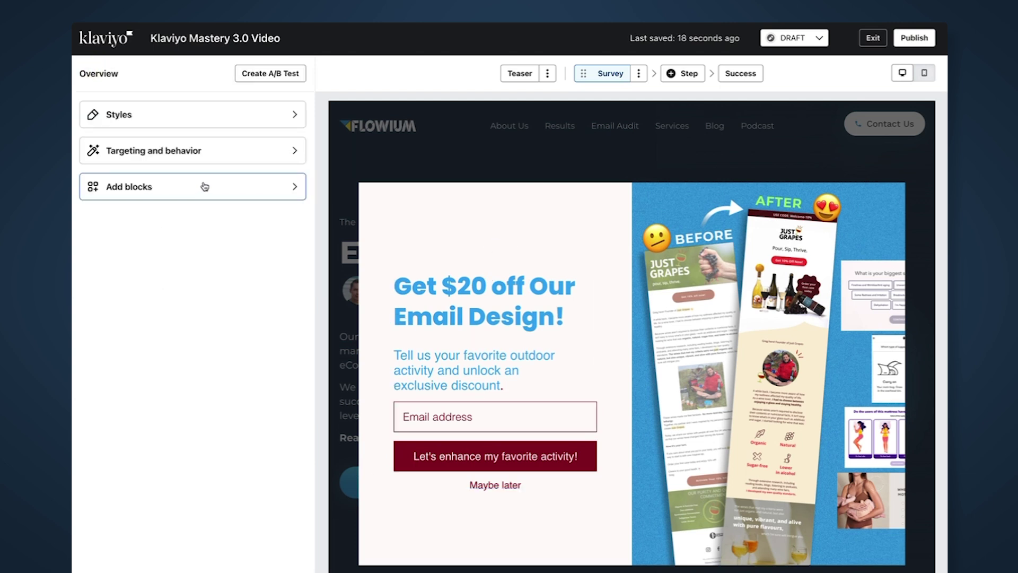
click(205, 187)
- Add a countdown timer above the email field ending Apr 30, 2025 with Heartbeat animation
drag(184, 216, 524, 425)
click(120, 183)
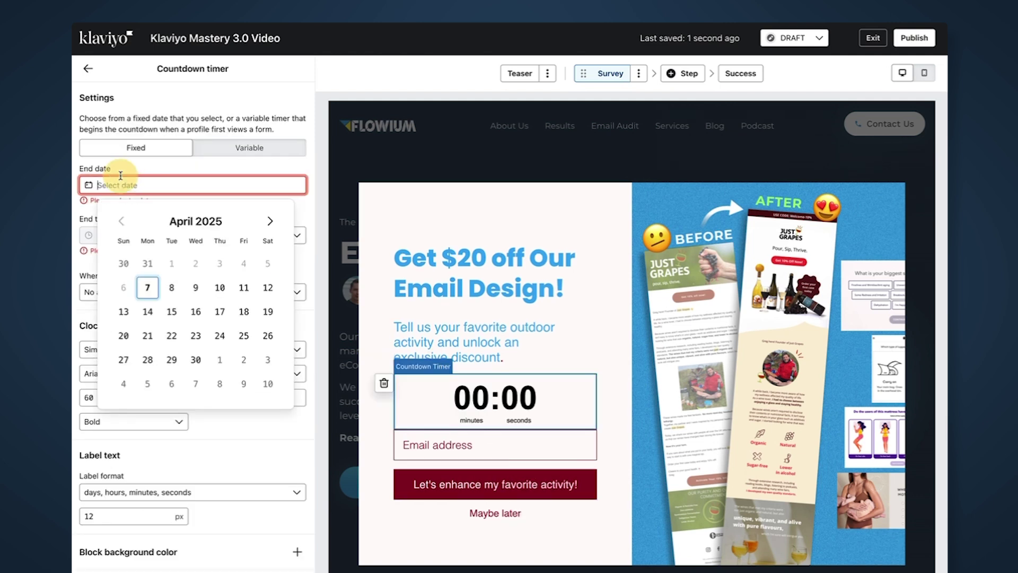
click(196, 359)
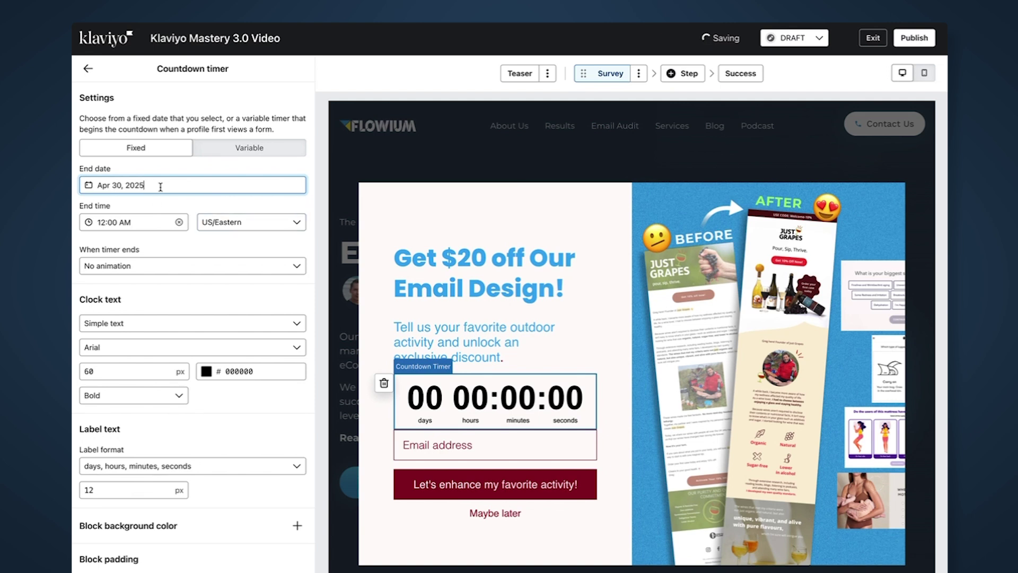
click(132, 223)
click(212, 266)
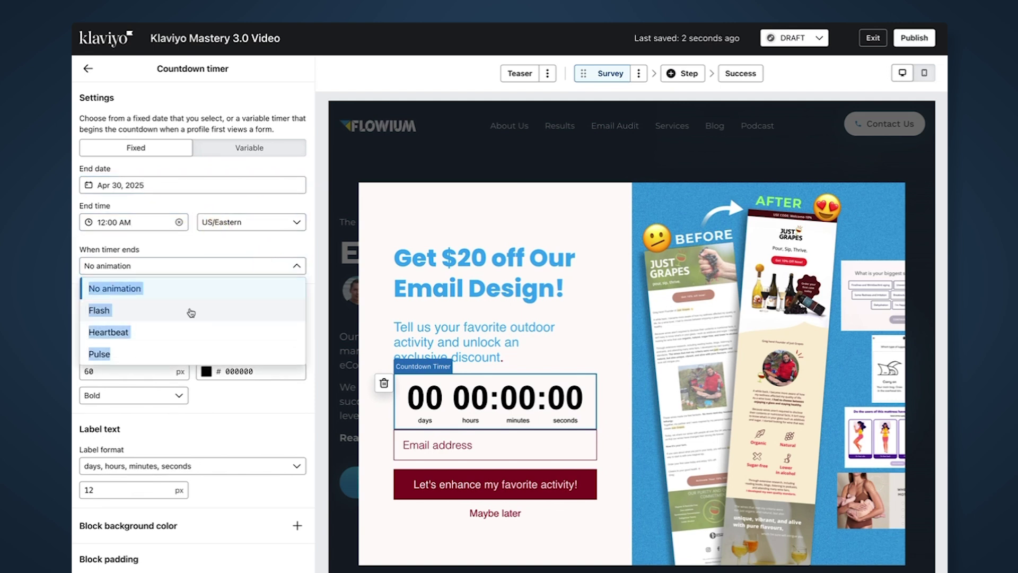
click(191, 330)
click(237, 265)
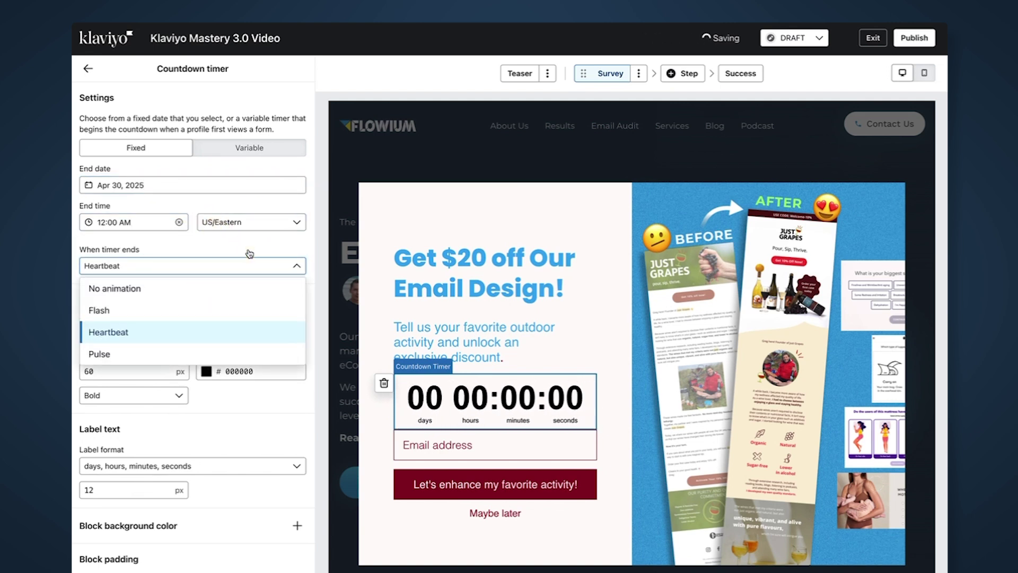
click(258, 262)
- Colour the countdown clock digits light blue 38A9F1
scroll(250, 425, down, 2)
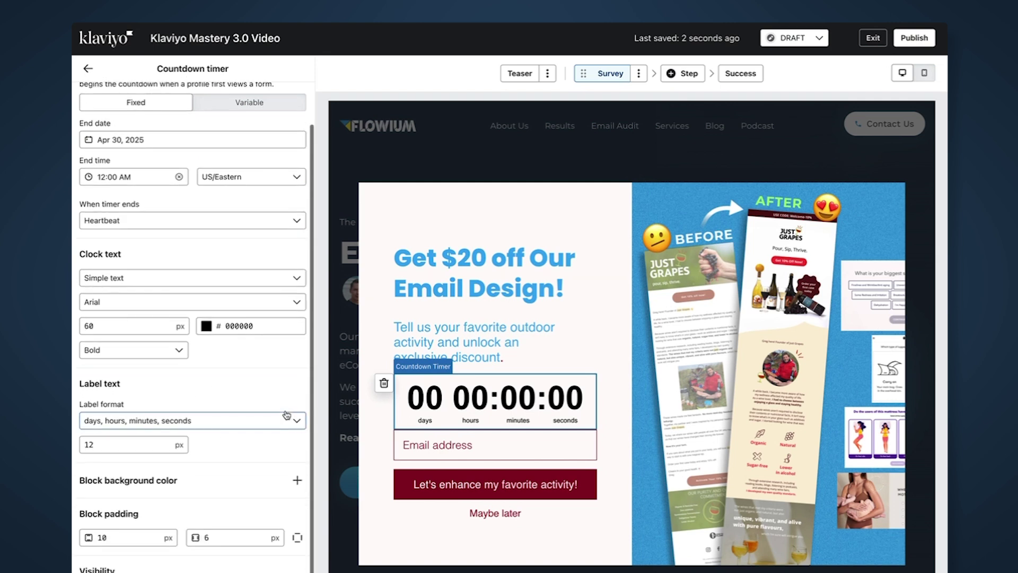
click(211, 318)
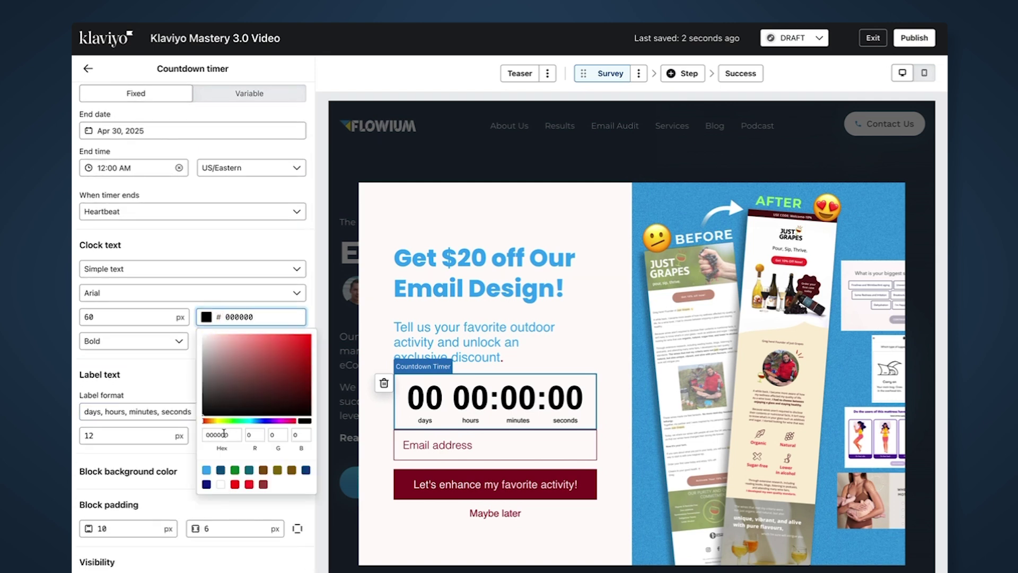
click(207, 470)
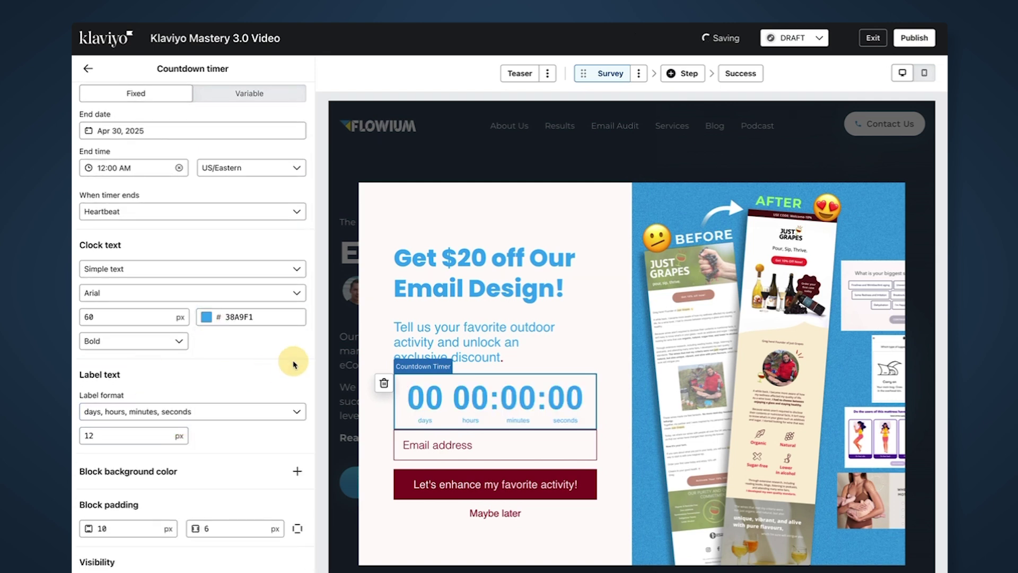
click(585, 332)
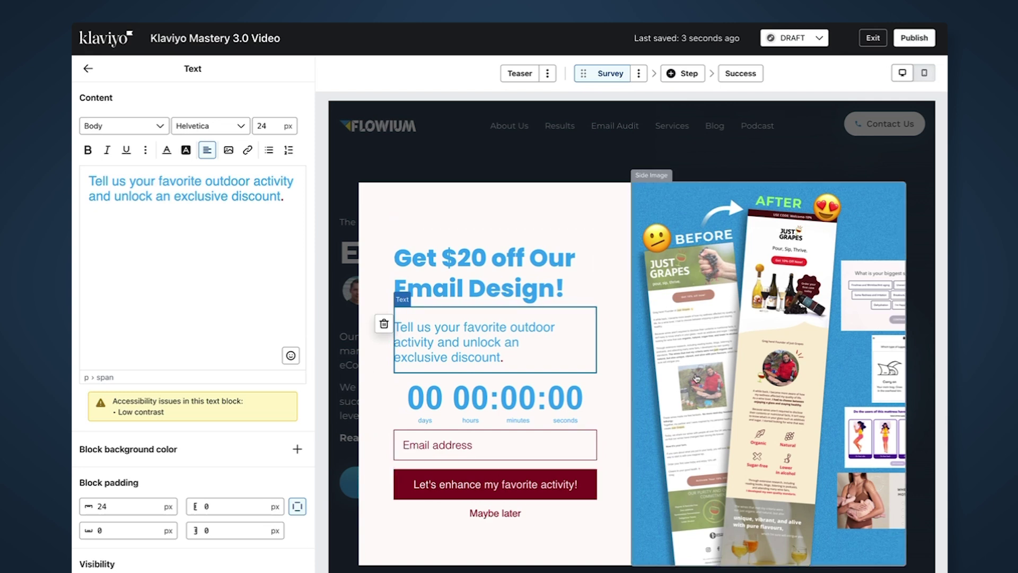
- Give the email field the label 'Email' and hide it from the visible form
click(484, 268)
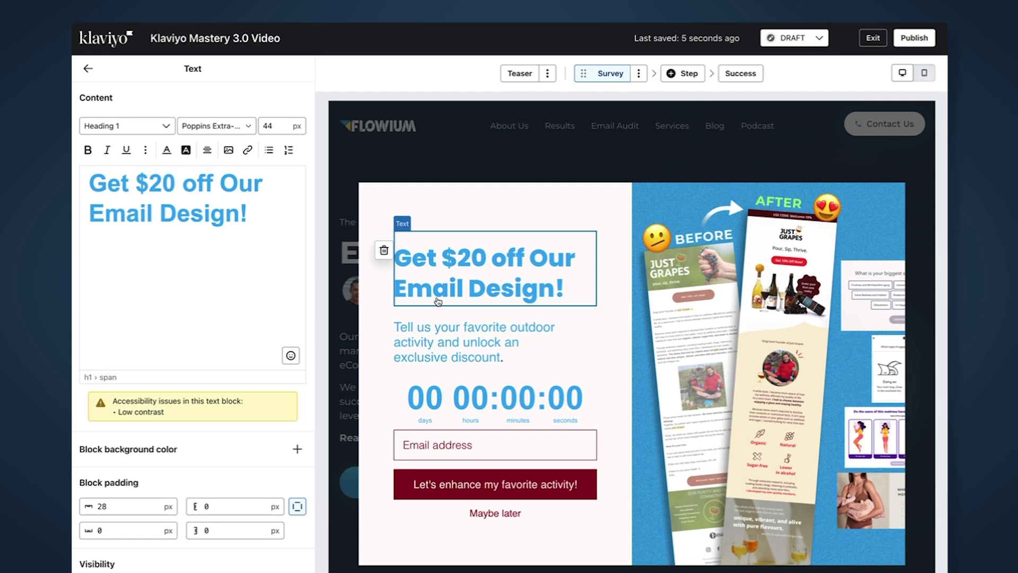
click(463, 454)
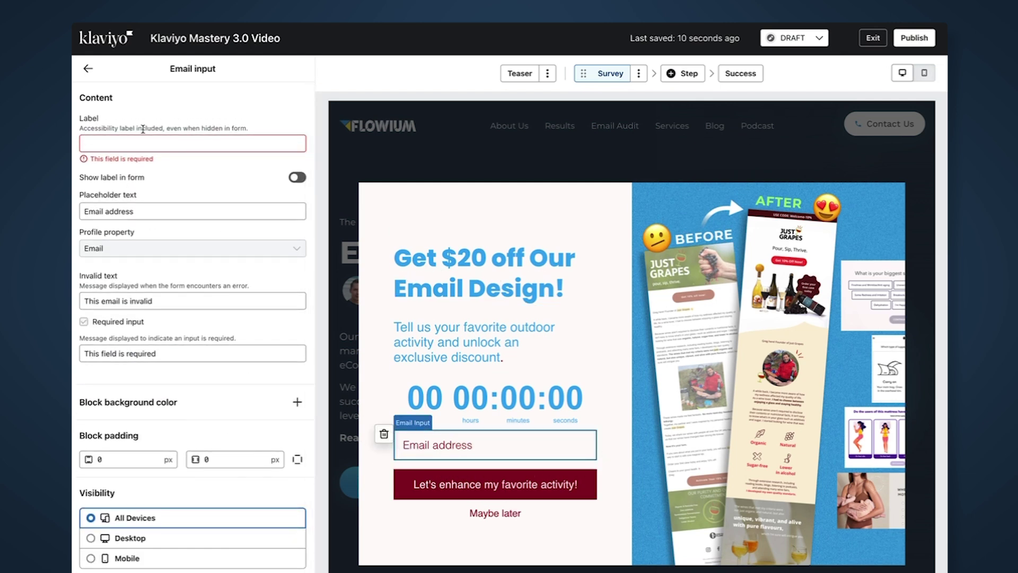
click(148, 144)
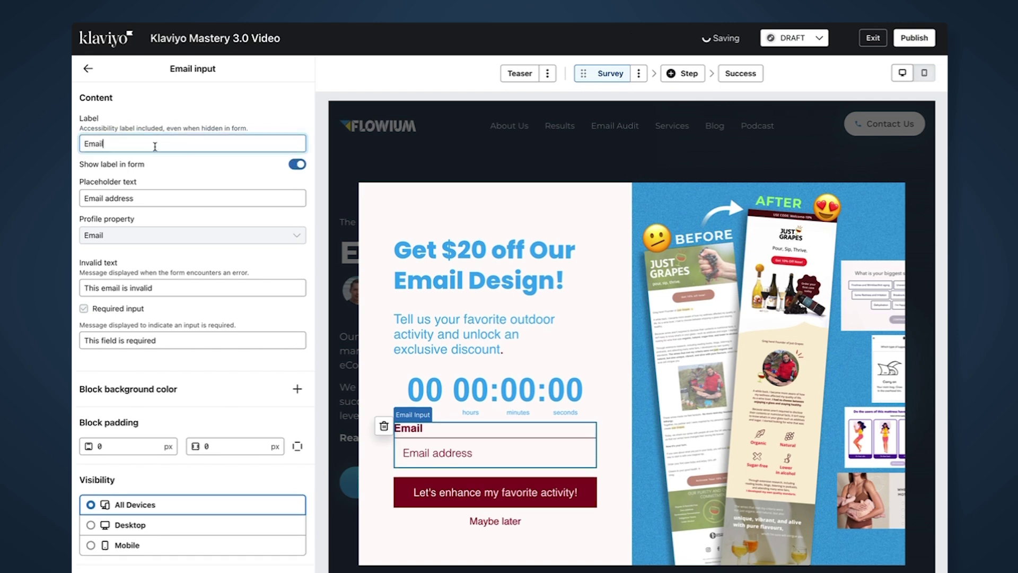
click(297, 164)
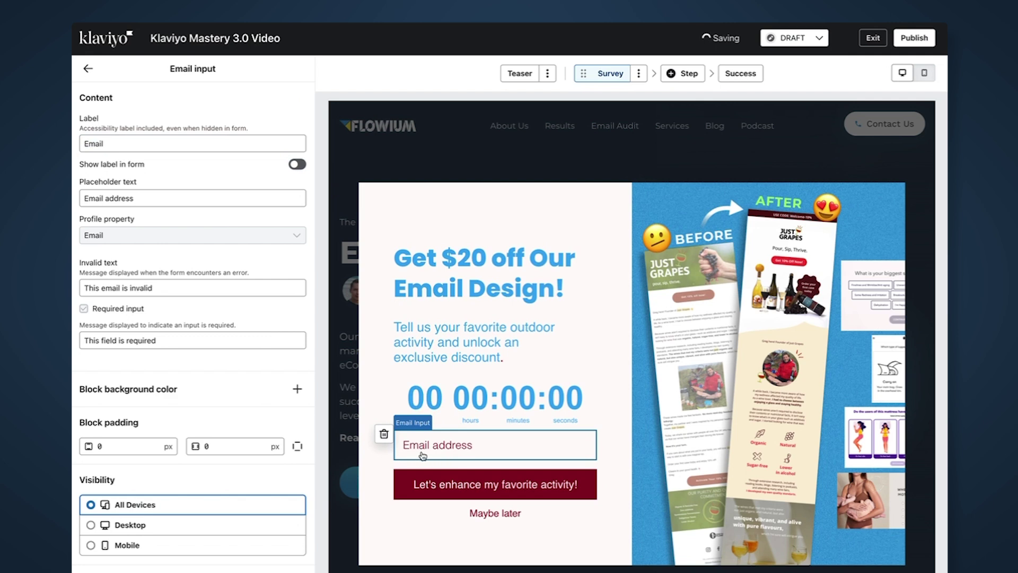
- Change the email field's placeholder to 'Your Email Address'
scroll(268, 441, down, 1)
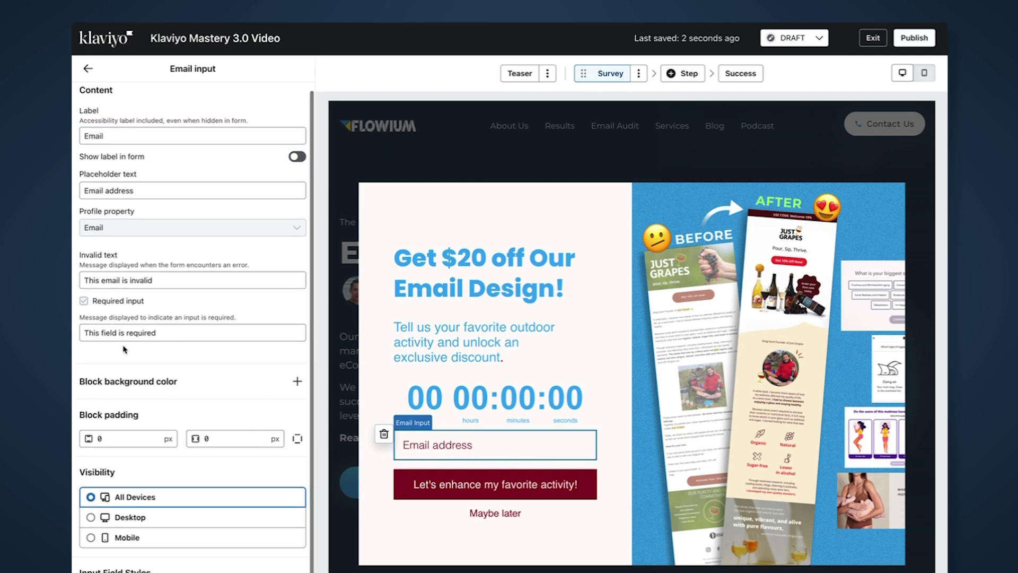
click(102, 274)
scroll(125, 284, up, 1)
click(97, 200)
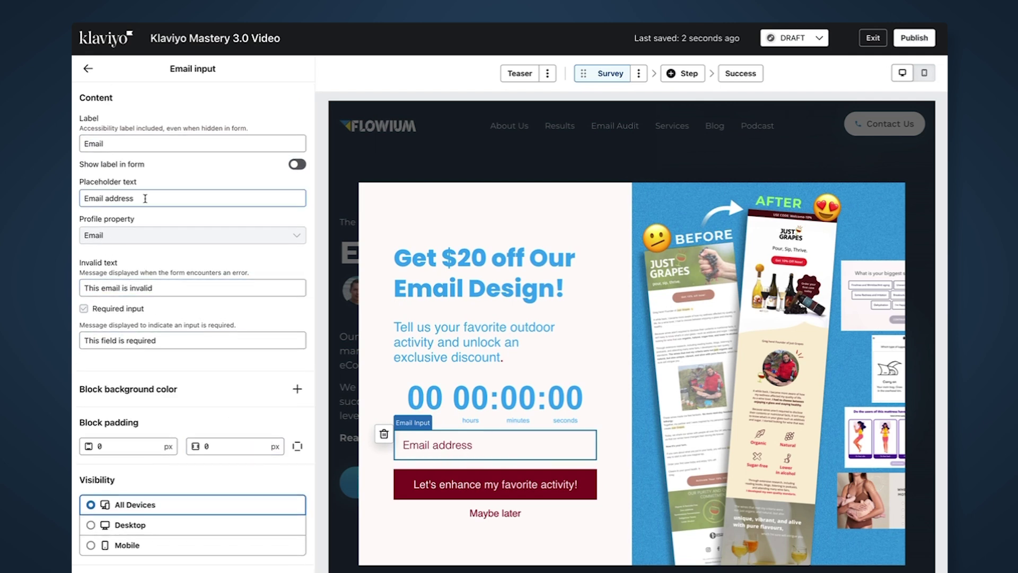
click(85, 198)
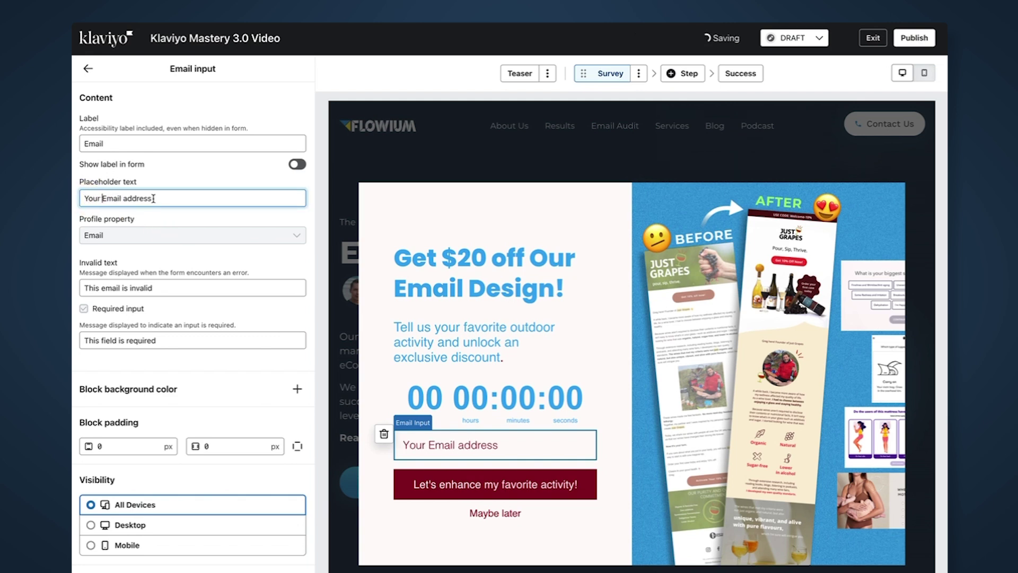
drag(125, 199, 129, 199)
text(A)
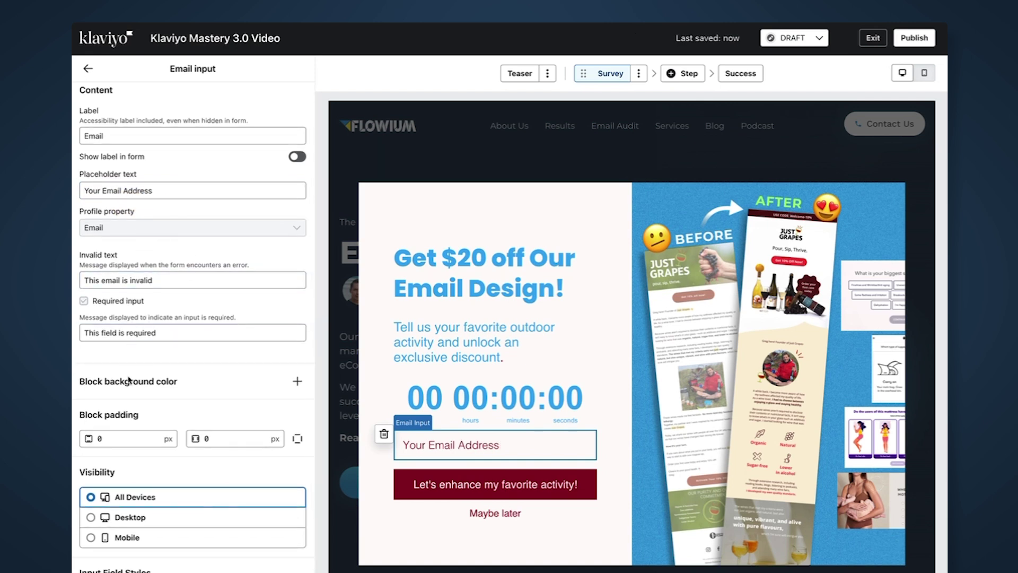
scroll(116, 129, down, 1)
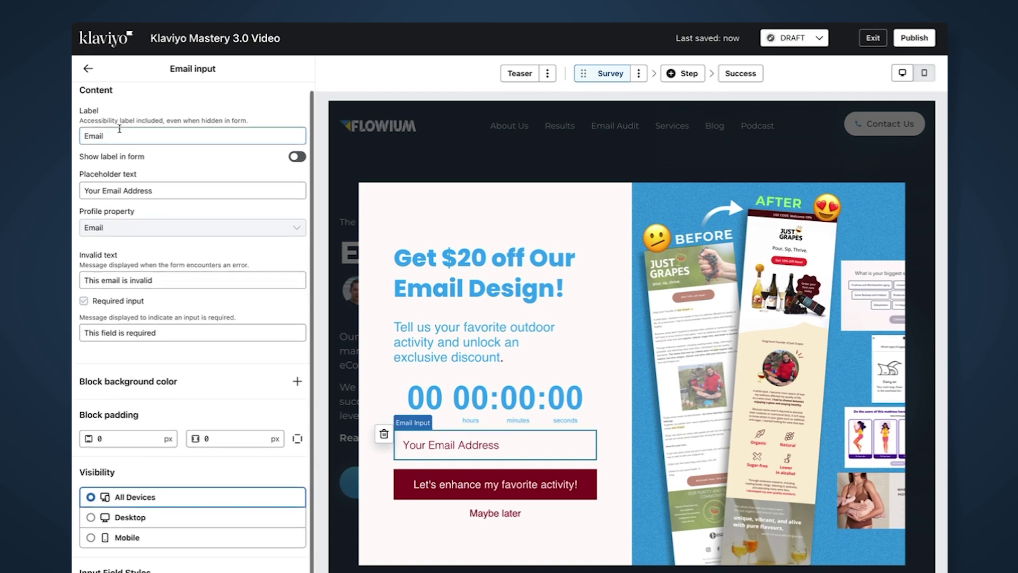
click(88, 69)
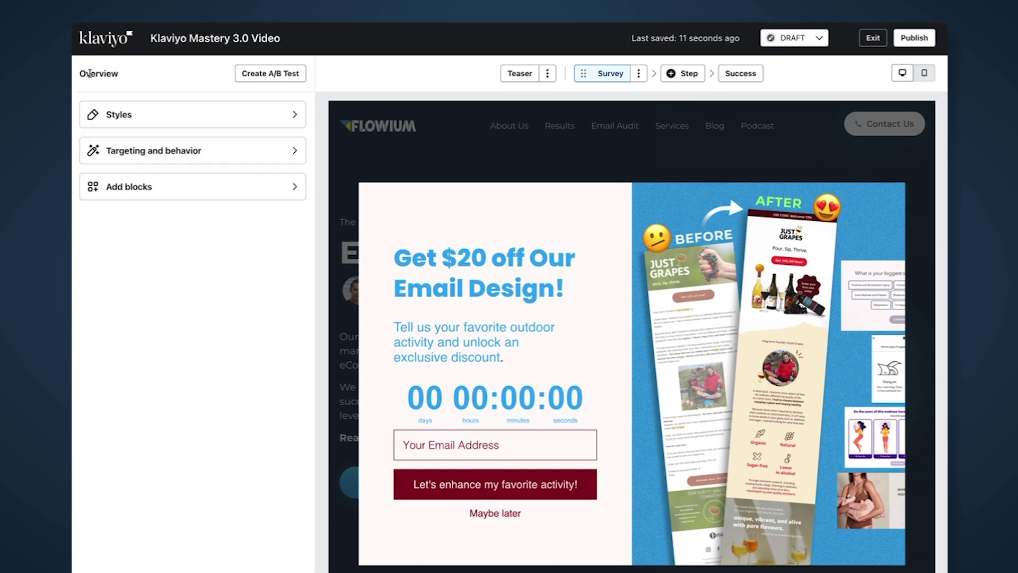
- In the shared input field styles, shift the label colour toward light blue
click(596, 447)
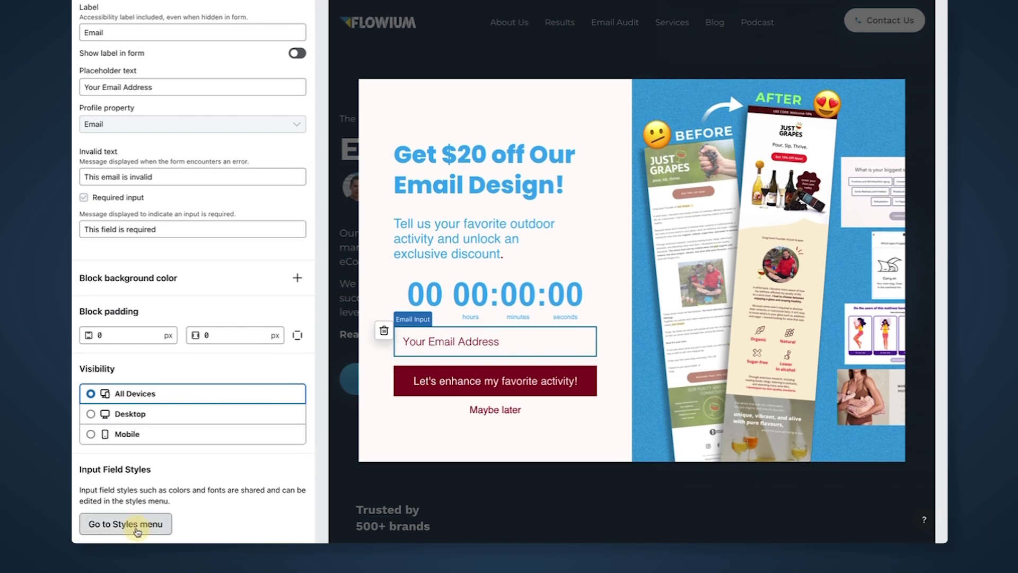
click(137, 526)
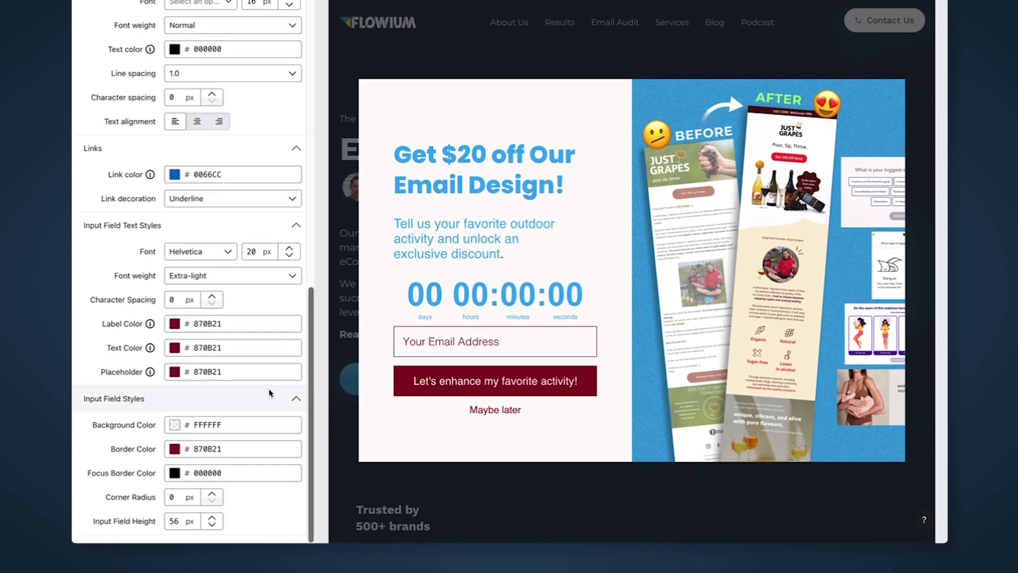
click(175, 324)
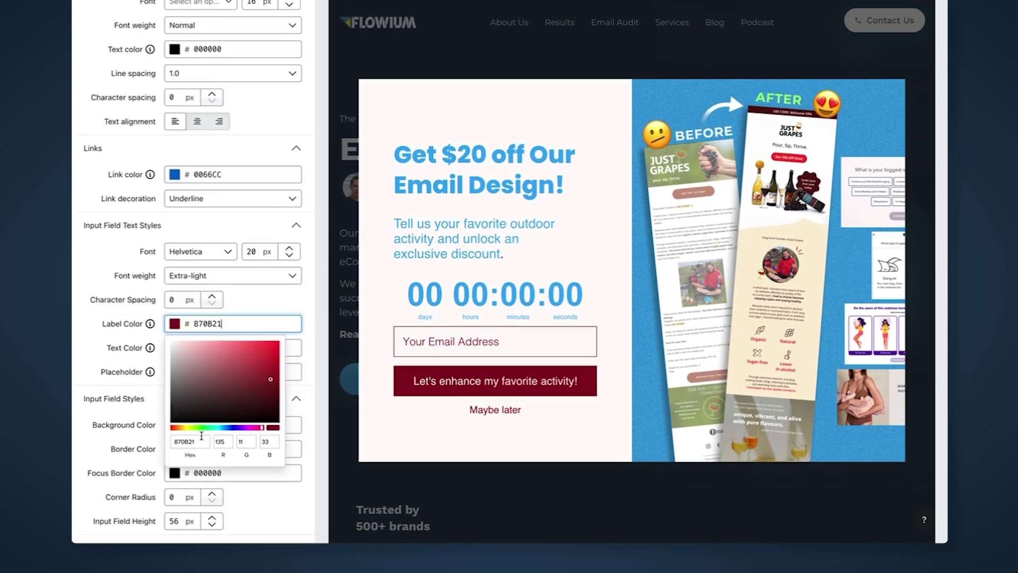
click(221, 428)
drag(225, 432, 257, 305)
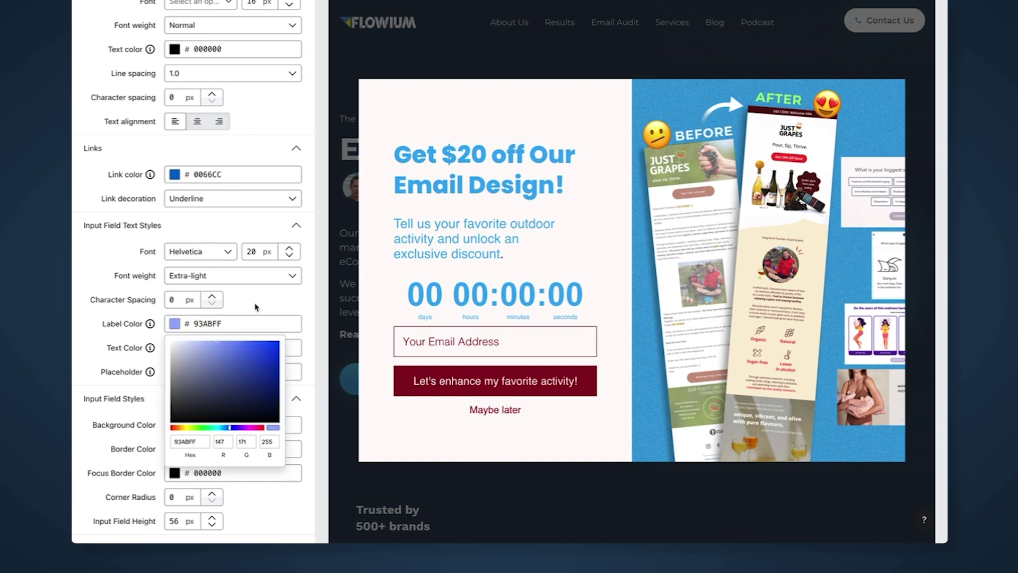
click(257, 305)
- Copy the countdown clock's 38A9F1 blue and return to the input field styles
click(387, 240)
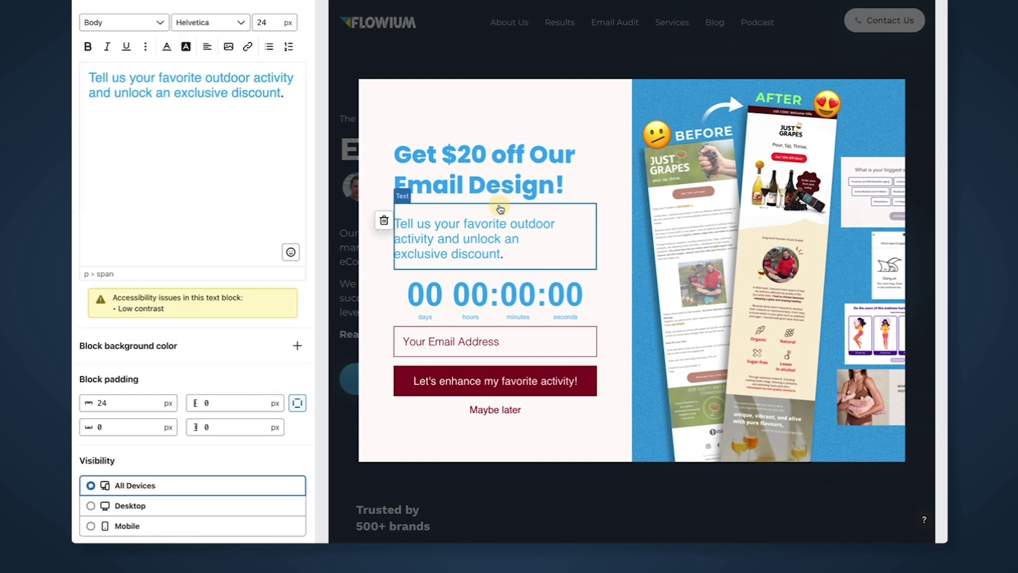
click(474, 297)
click(250, 268)
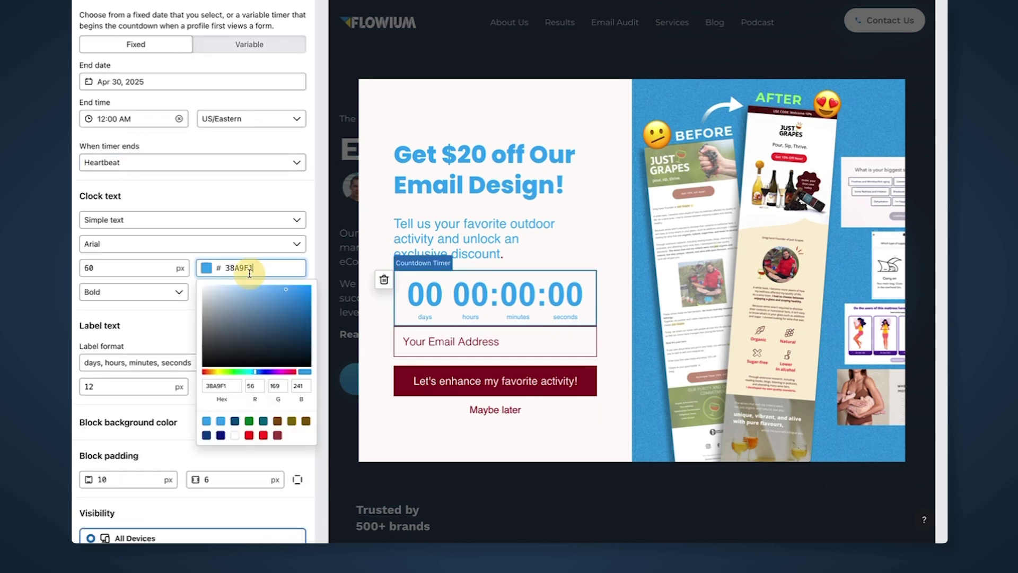
click(486, 344)
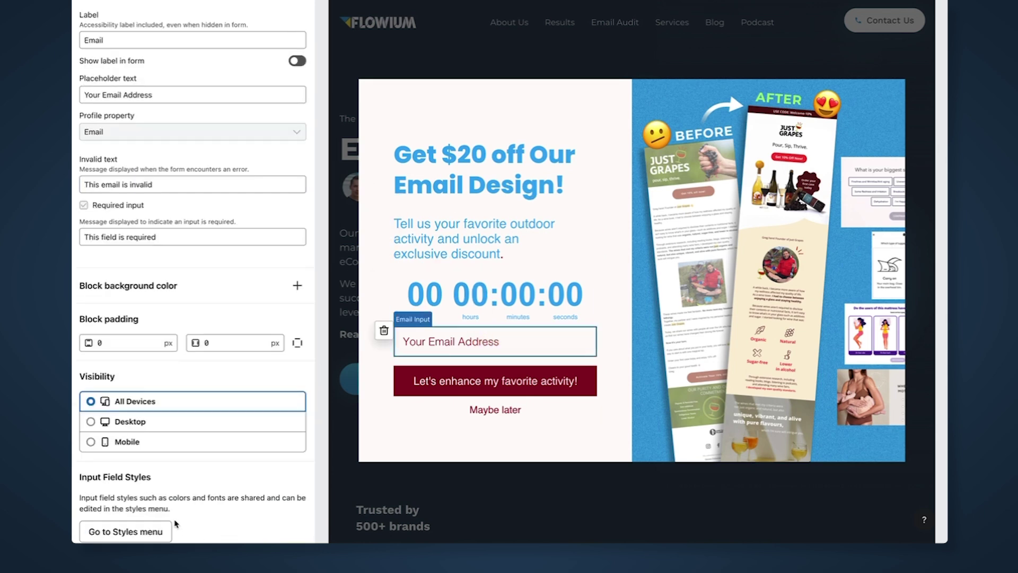
click(153, 531)
scroll(185, 265, down, 10)
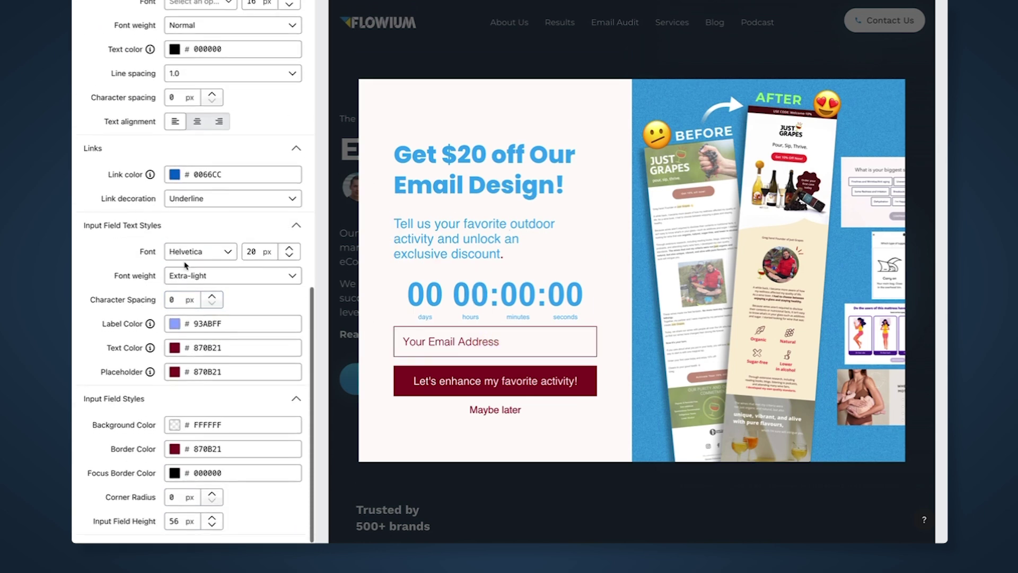
- Paste 38A9F1 as the link colour and the input label colour
click(212, 174)
text(38A9F1)
click(239, 159)
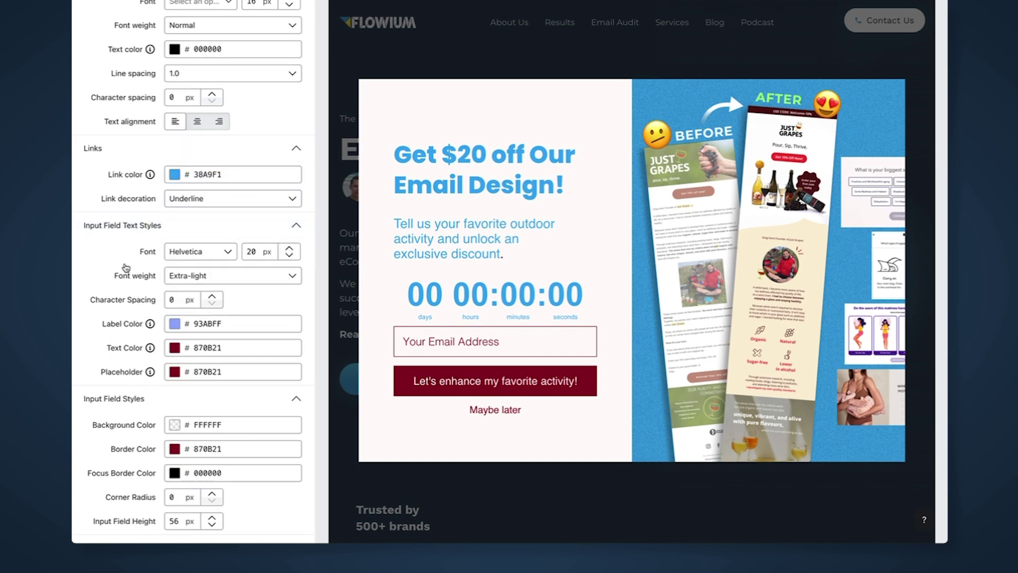
click(218, 332)
text(38A9F1)
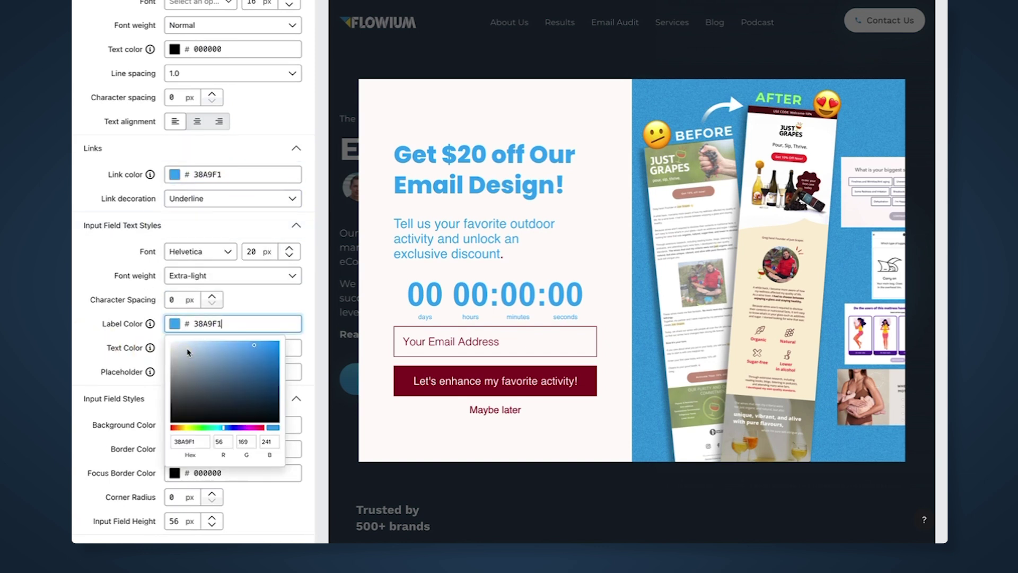
click(288, 317)
- Paste 38A9F1 as the input text, placeholder and border colours
click(218, 348)
text(38A9F1)
click(223, 374)
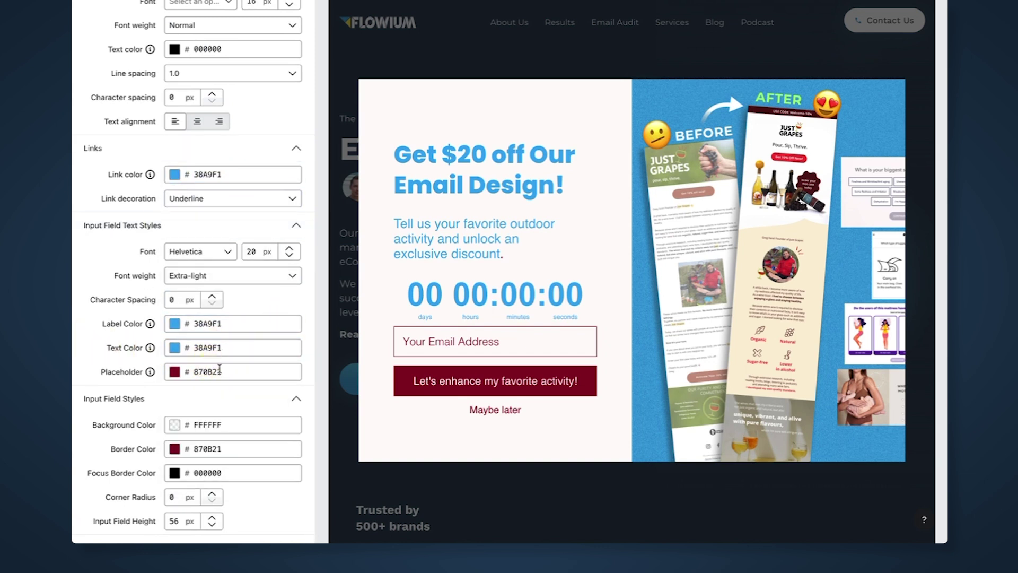
click(214, 371)
text(38A9F1)
click(123, 317)
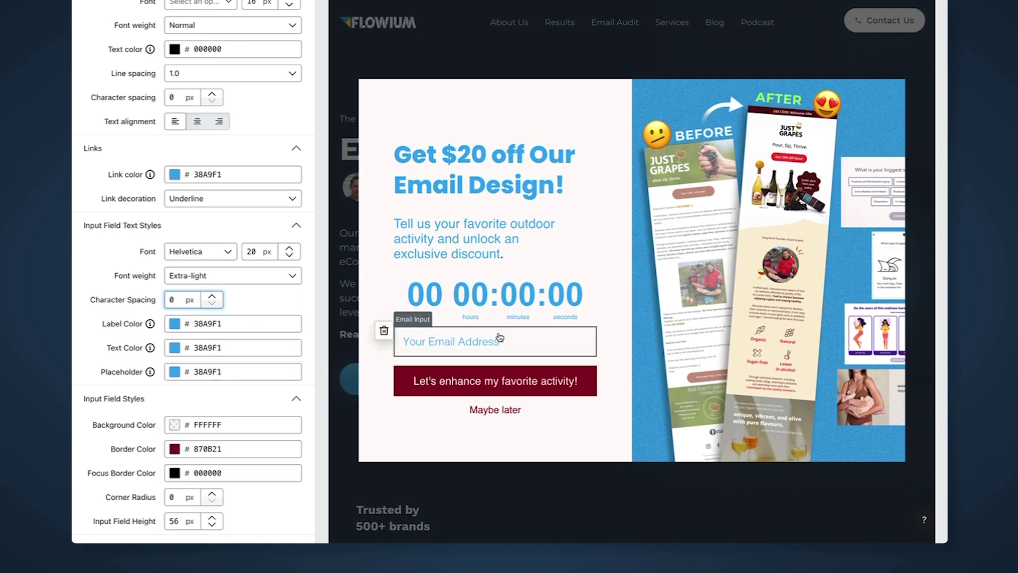
click(214, 448)
text(38A9F1)
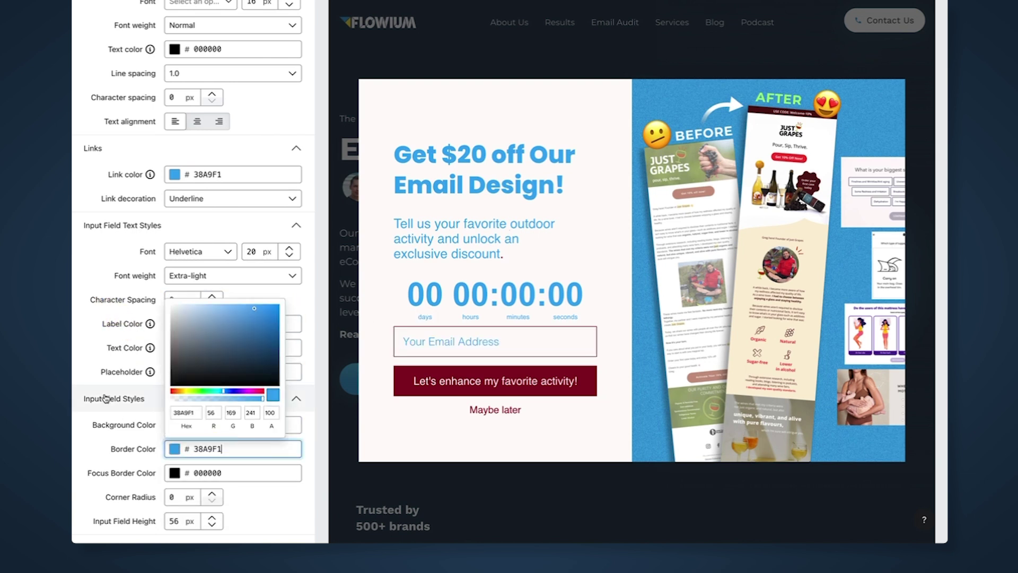
click(109, 398)
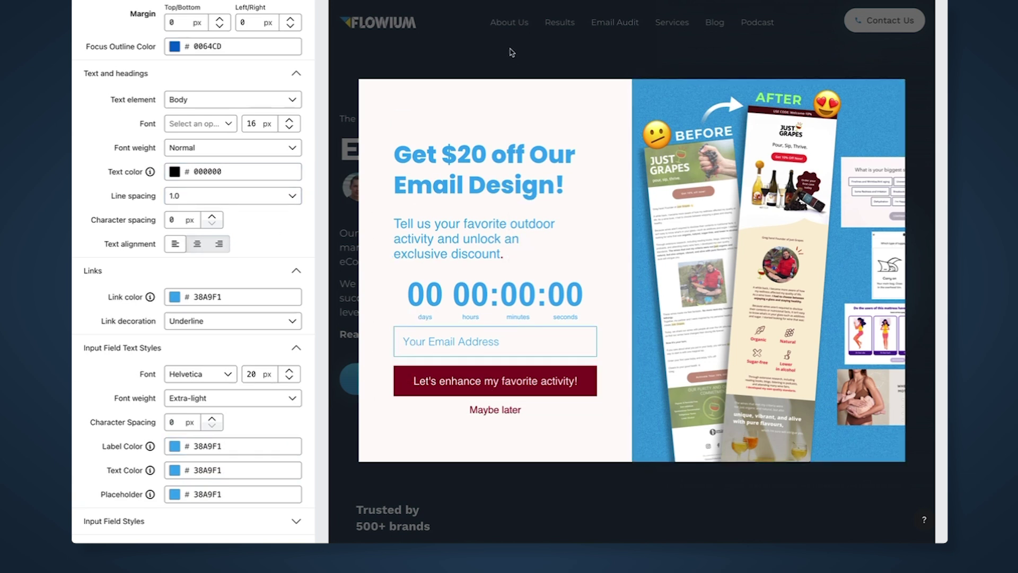
click(560, 386)
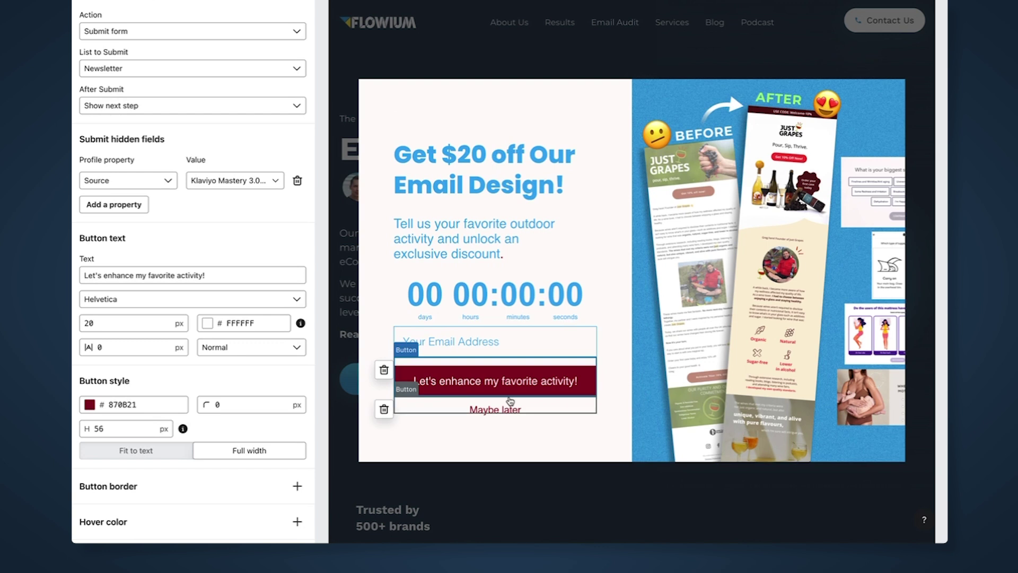
- Paste 38A9F1 as the submit button's fill colour and set its text weight to Bold
scroll(237, 159, down, 2)
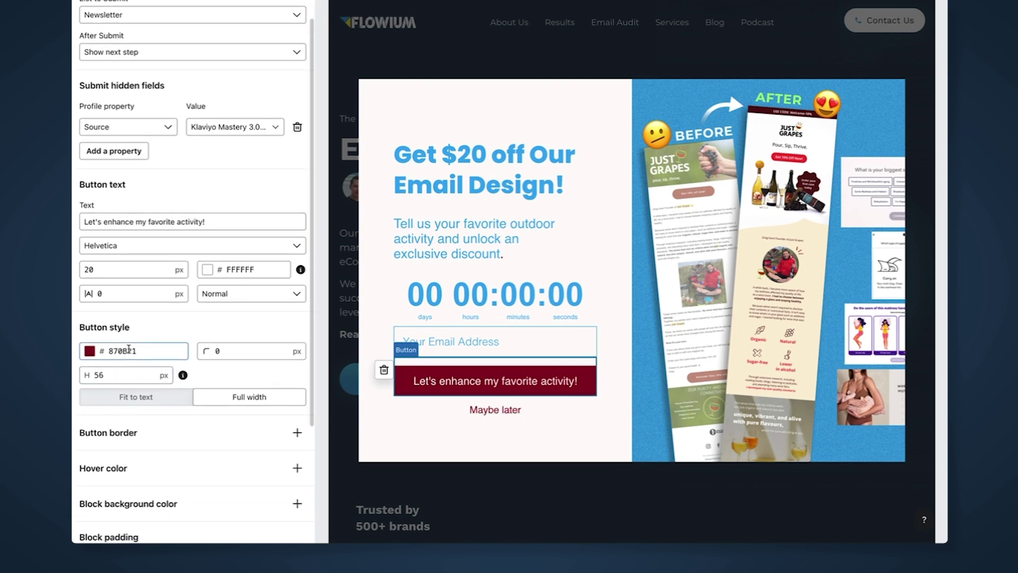
click(162, 344)
text(38A9F1)
click(170, 329)
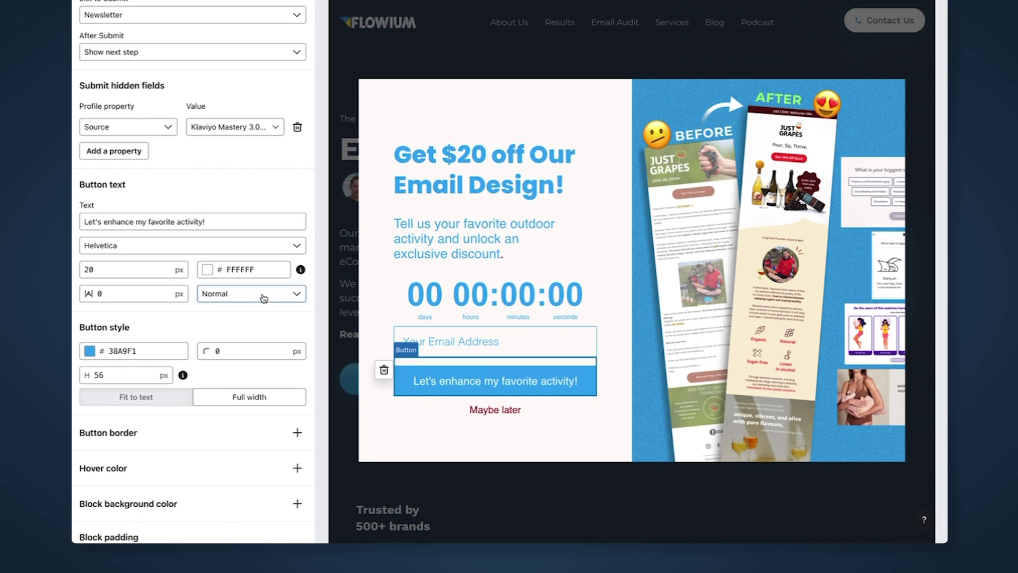
click(263, 299)
click(257, 357)
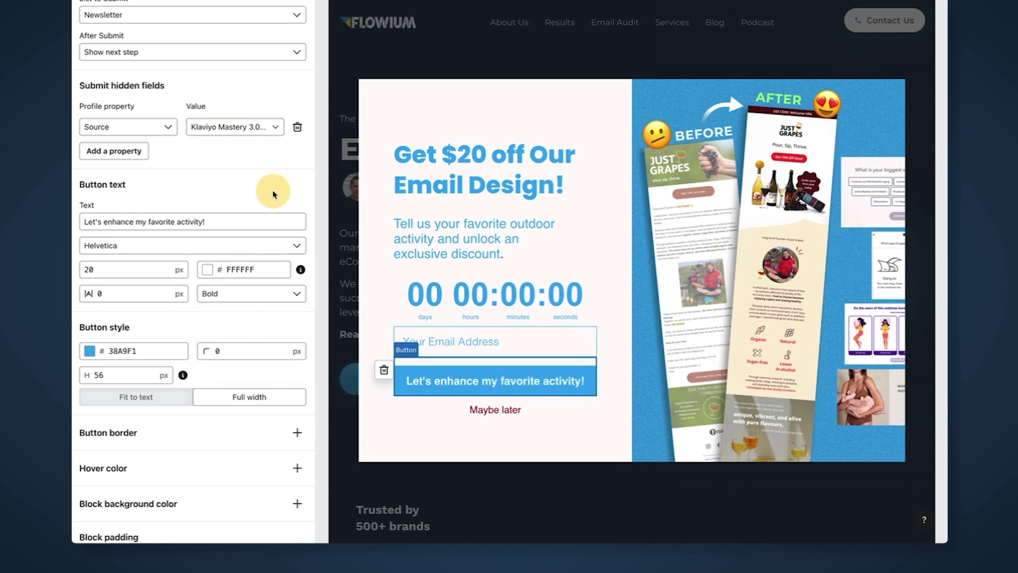
- Paste 38A9F1 as the Maybe later button's text colour, then return to the overview
click(522, 409)
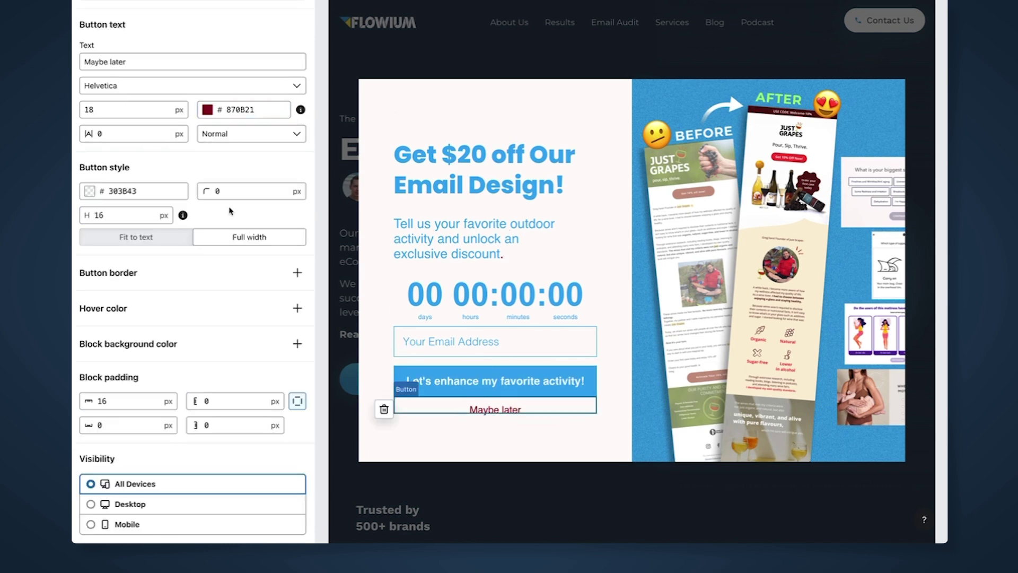
click(247, 108)
text(38A9F1)
click(596, 198)
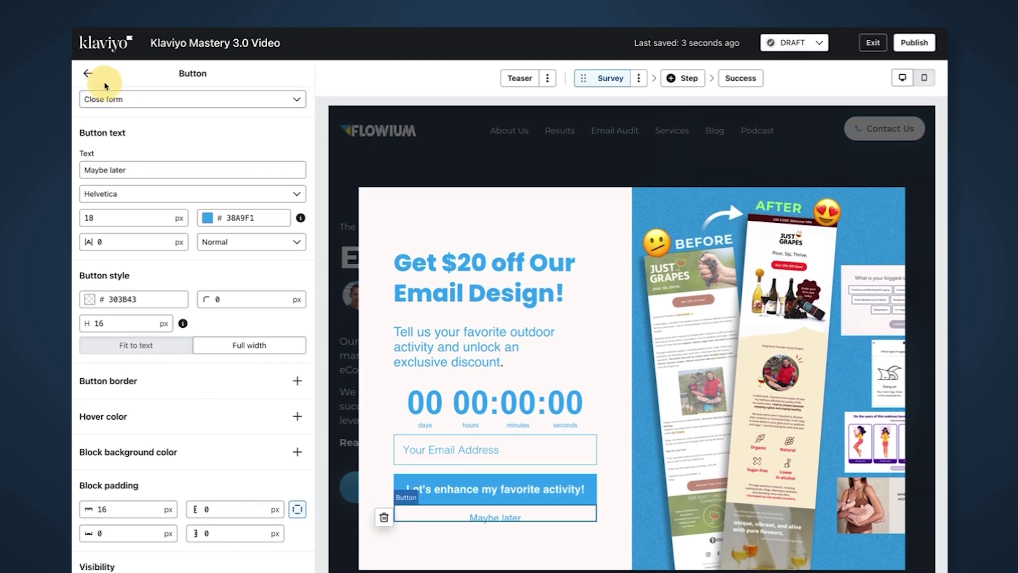
click(88, 74)
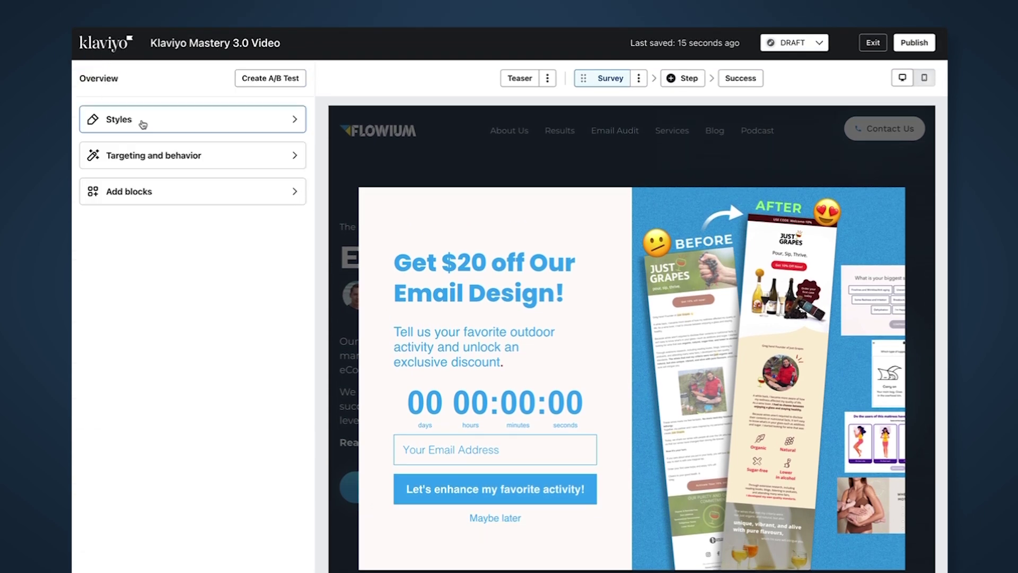
- Set the Form Background colour in Styles to pure white FFFFFF
click(206, 118)
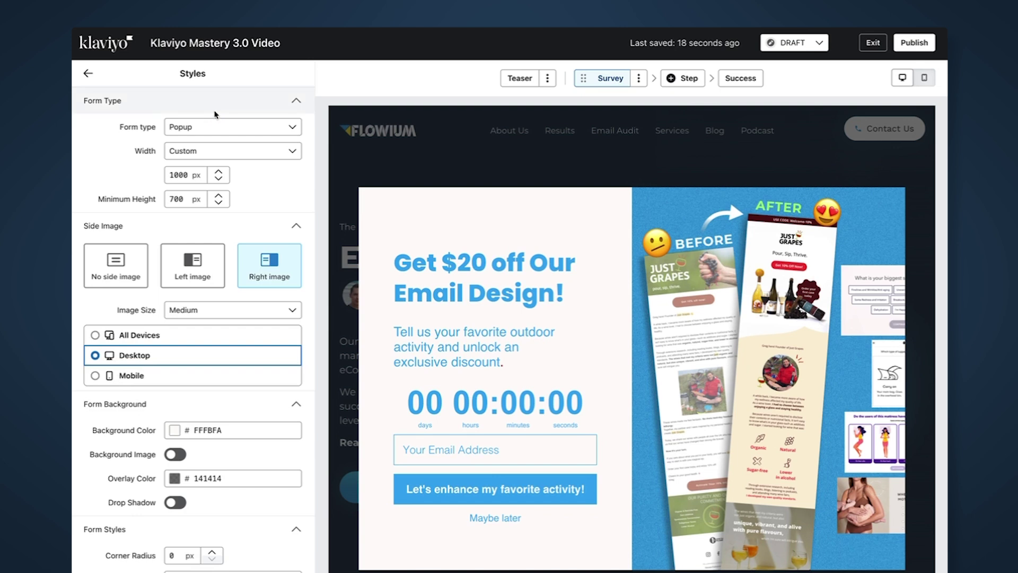
scroll(296, 480, down, 3)
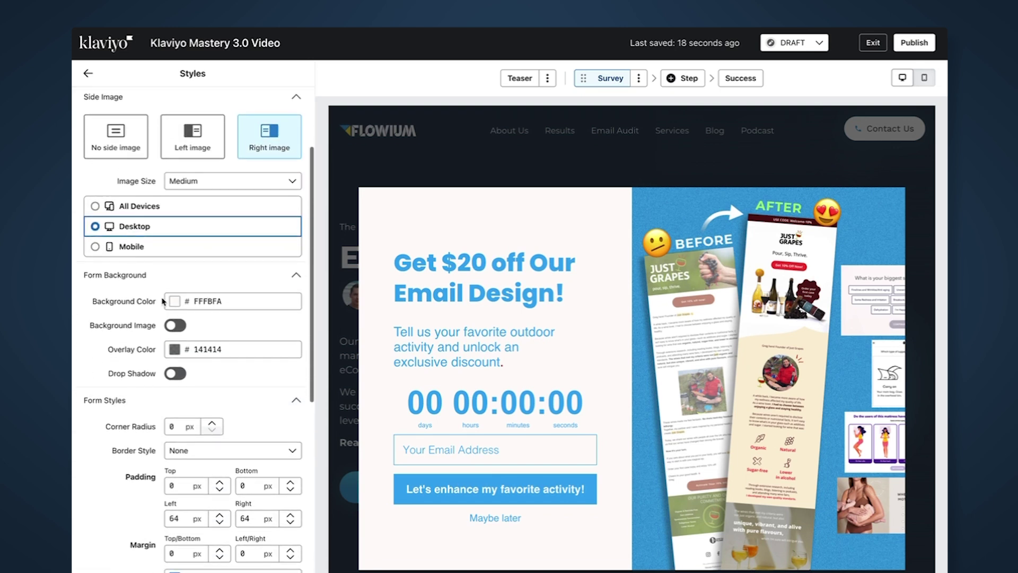
click(211, 301)
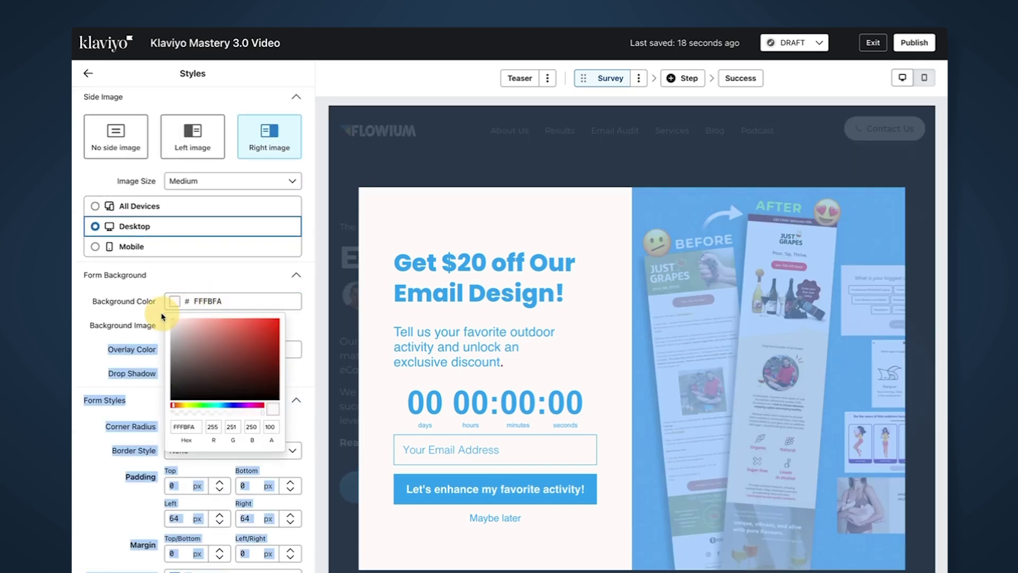
click(194, 335)
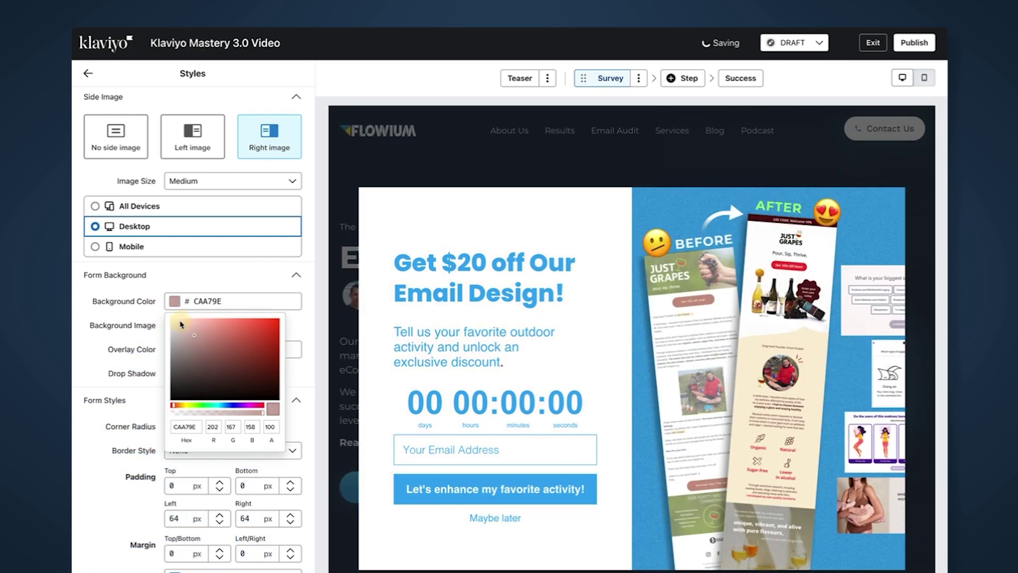
click(170, 320)
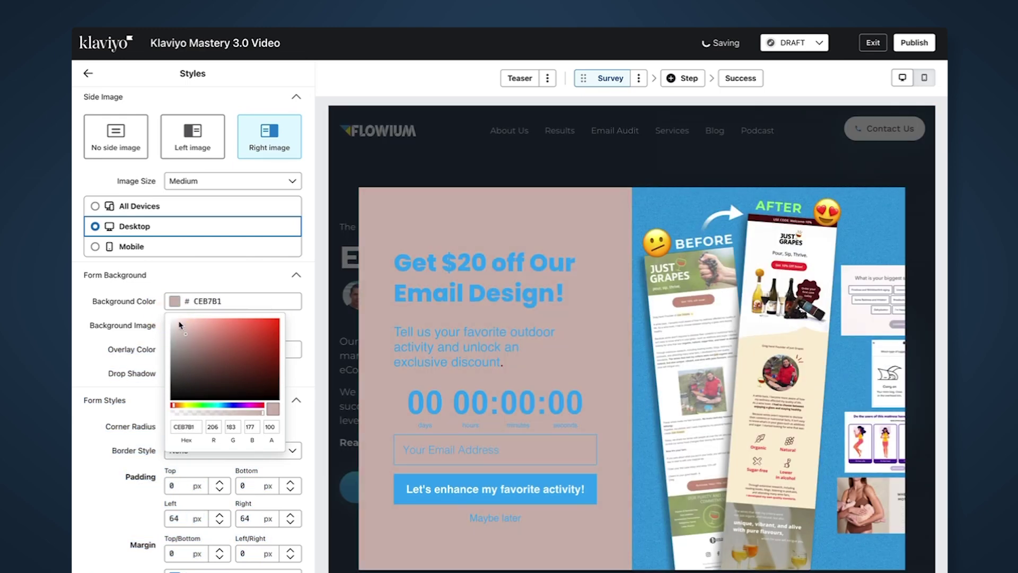
click(236, 275)
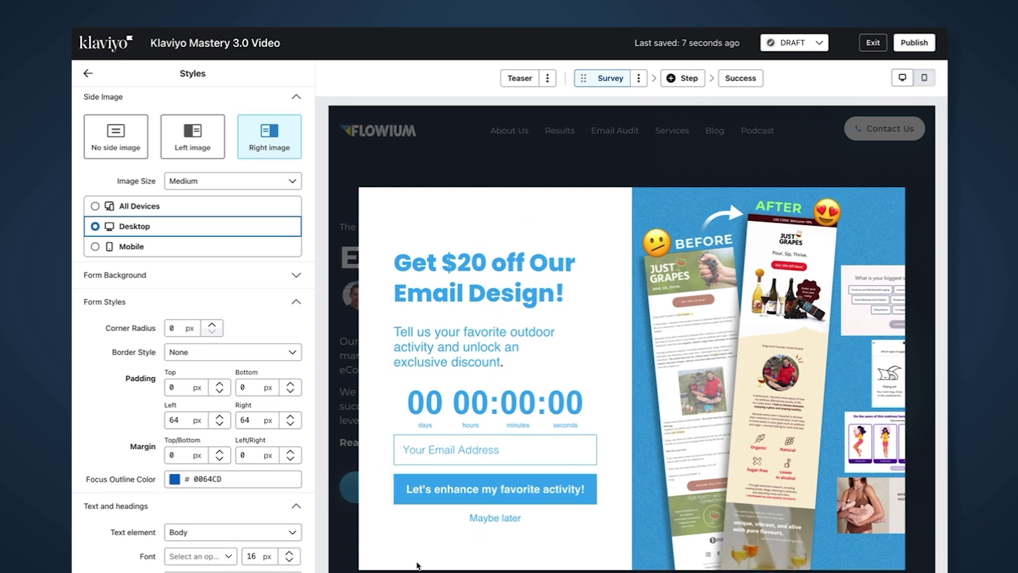
- Add a Sign-up counter block below the email field
click(446, 342)
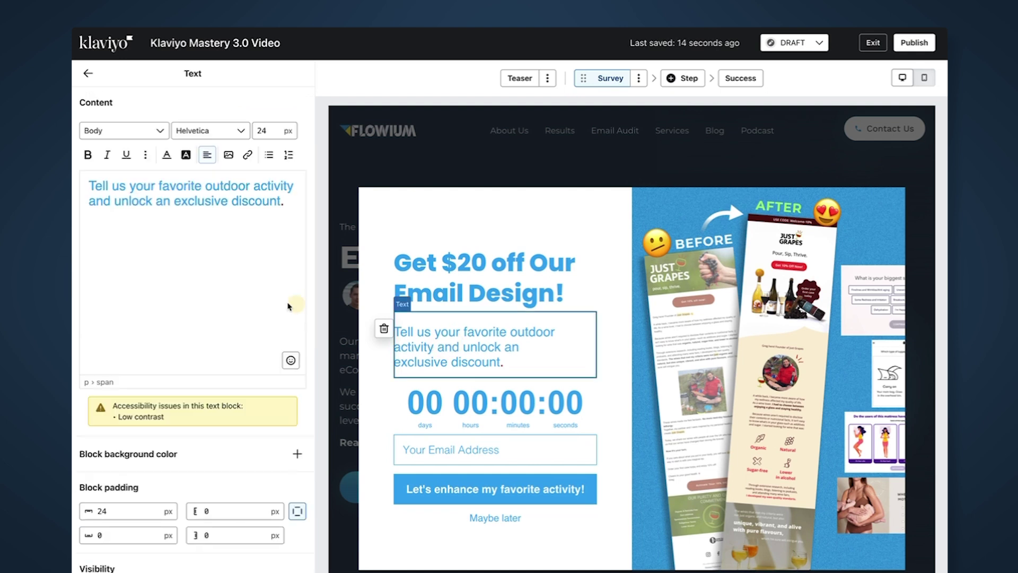
click(87, 73)
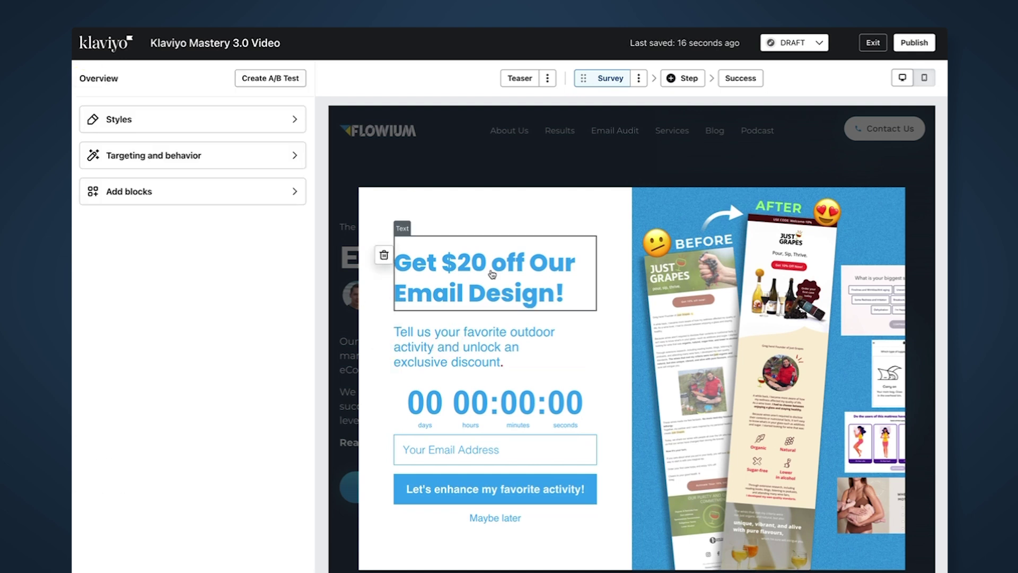
click(170, 186)
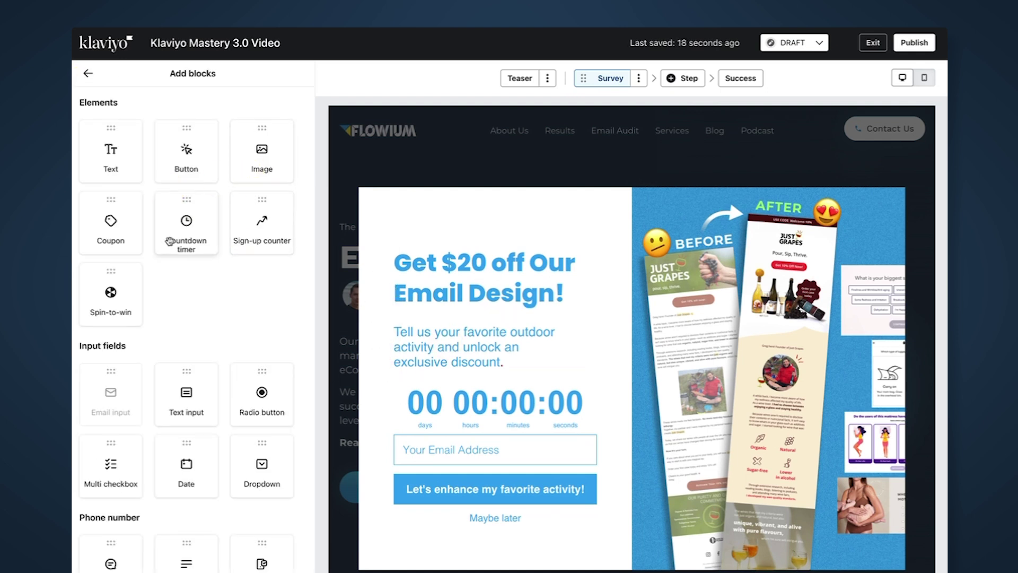
drag(262, 225, 480, 467)
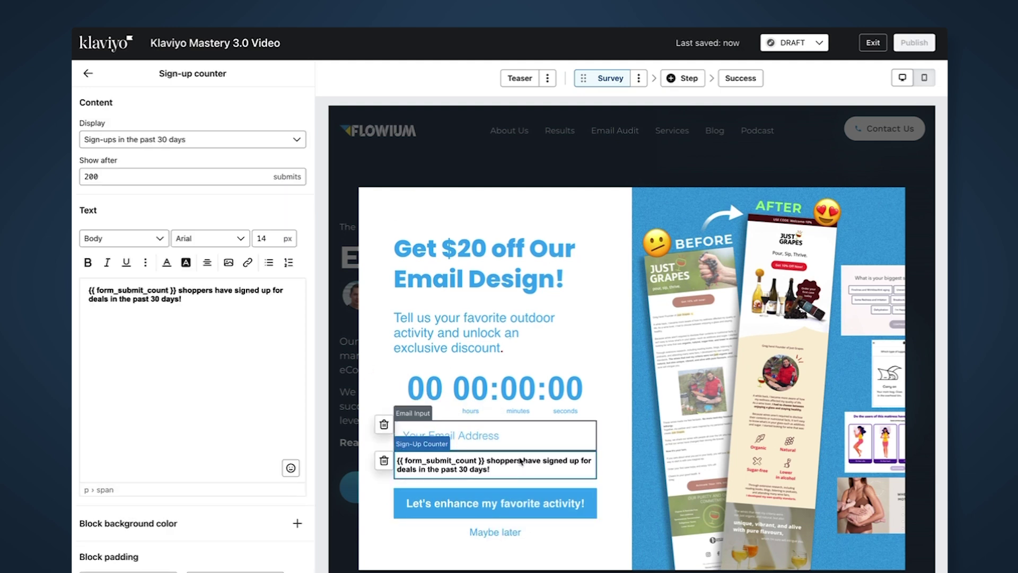
scroll(205, 371, down, 1)
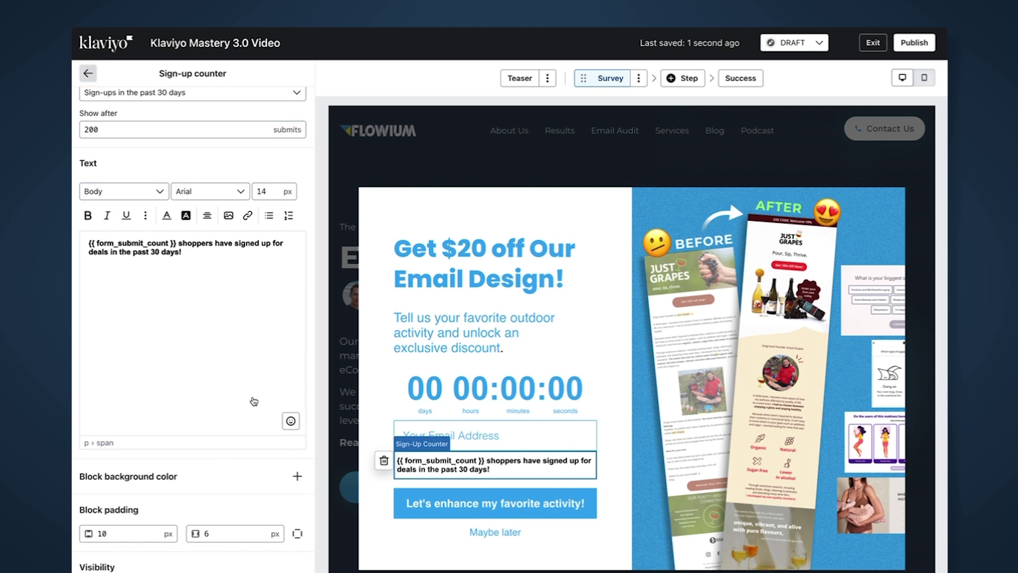
click(449, 465)
- Recolour the sign-up counter's text light blue
click(165, 300)
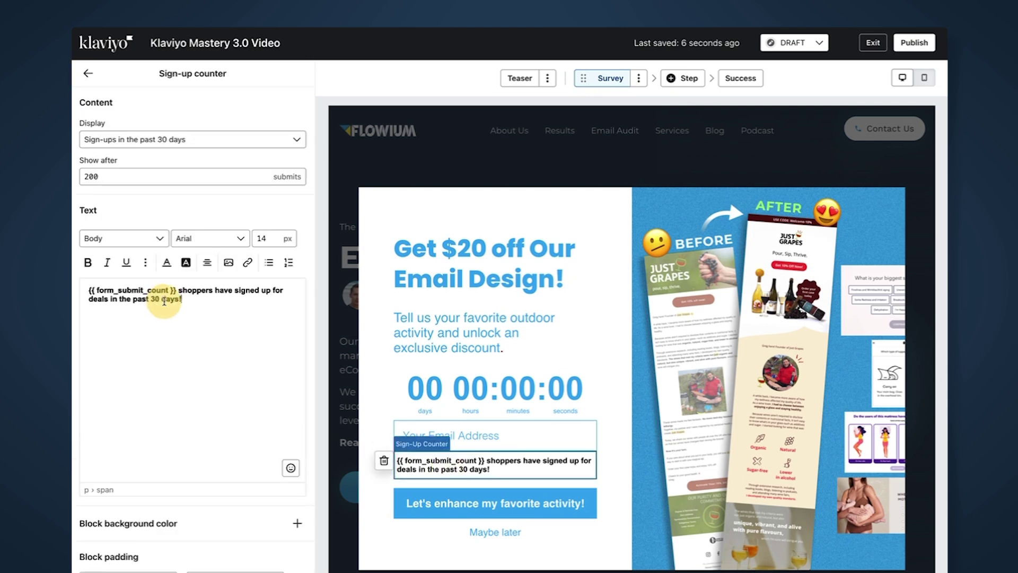
triple_click(168, 301)
click(166, 262)
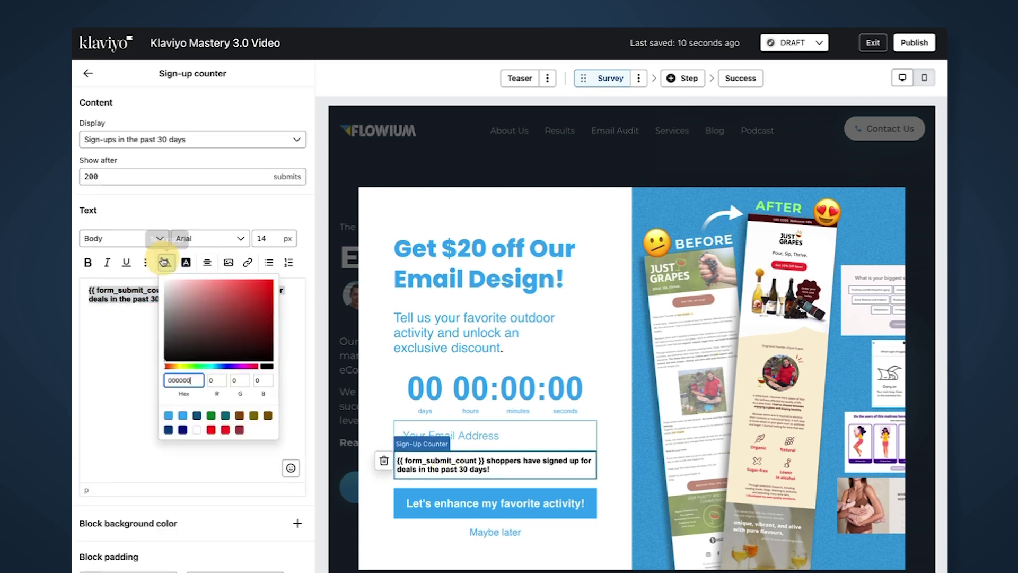
click(169, 416)
click(154, 354)
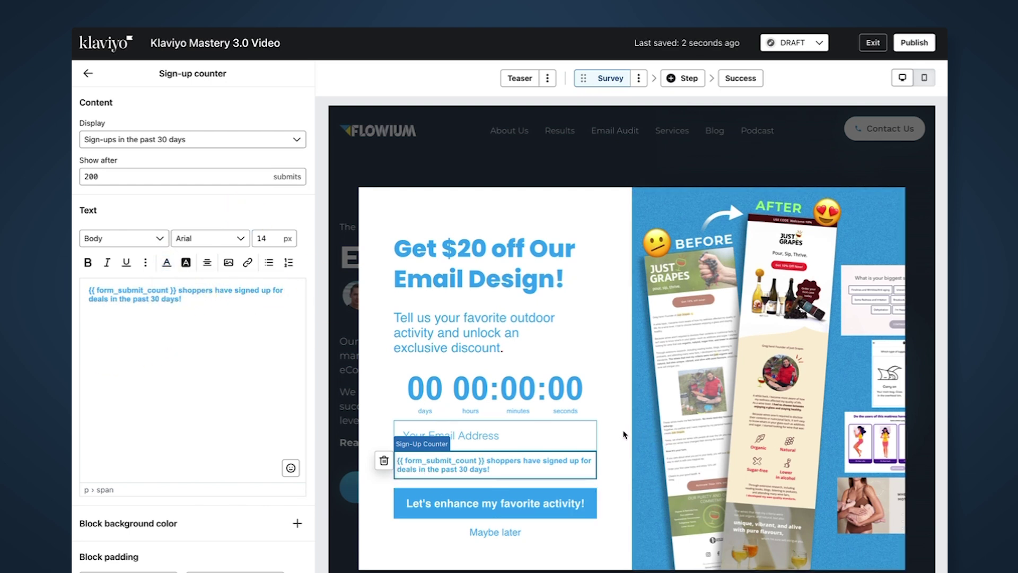
click(87, 75)
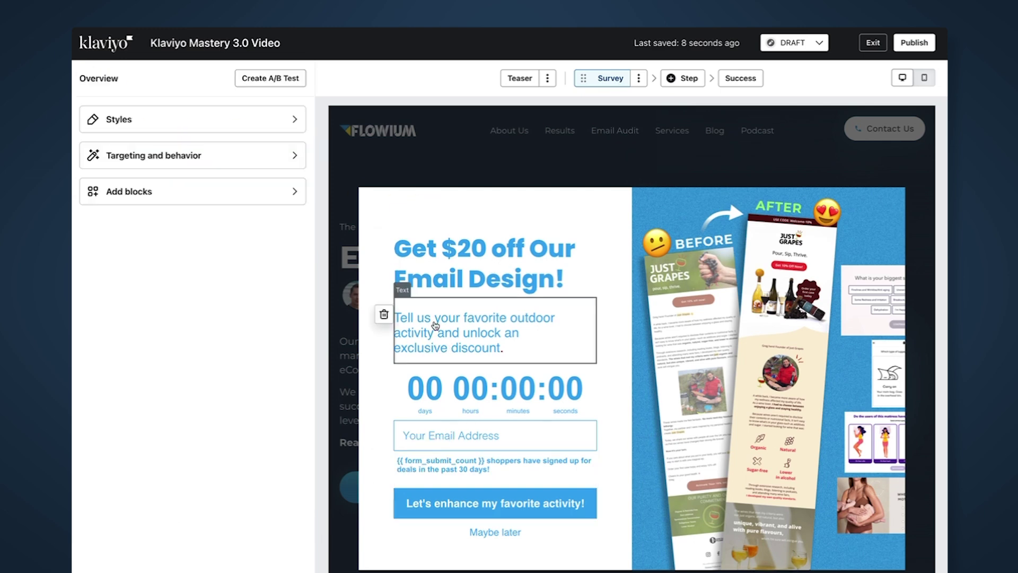
click(544, 84)
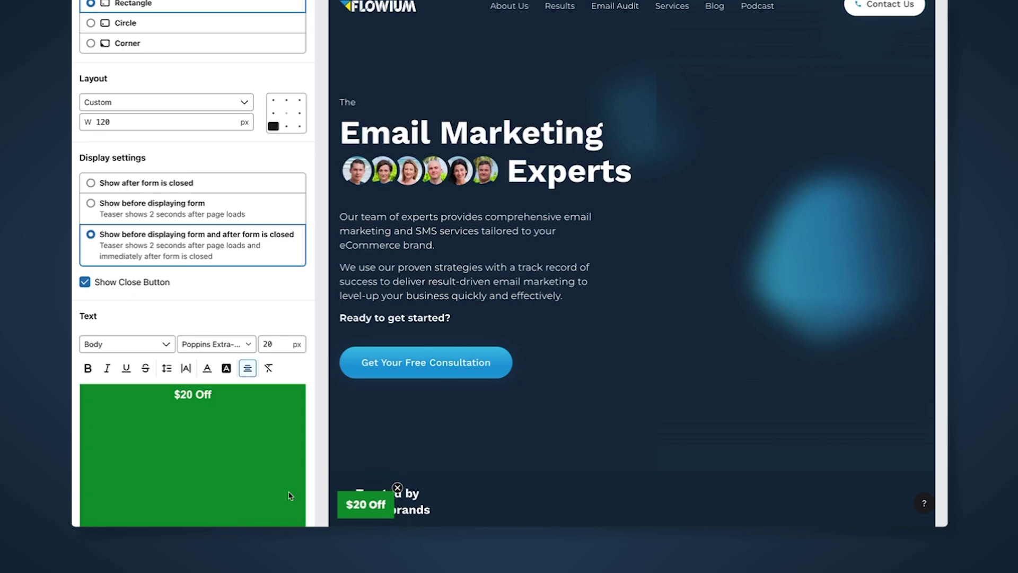
- Give the teaser a 38A9F1 blue background and change its text to 'GET $20 Off'
scroll(209, 450, down, 5)
key(ctrl+a)
text(38A9F1)
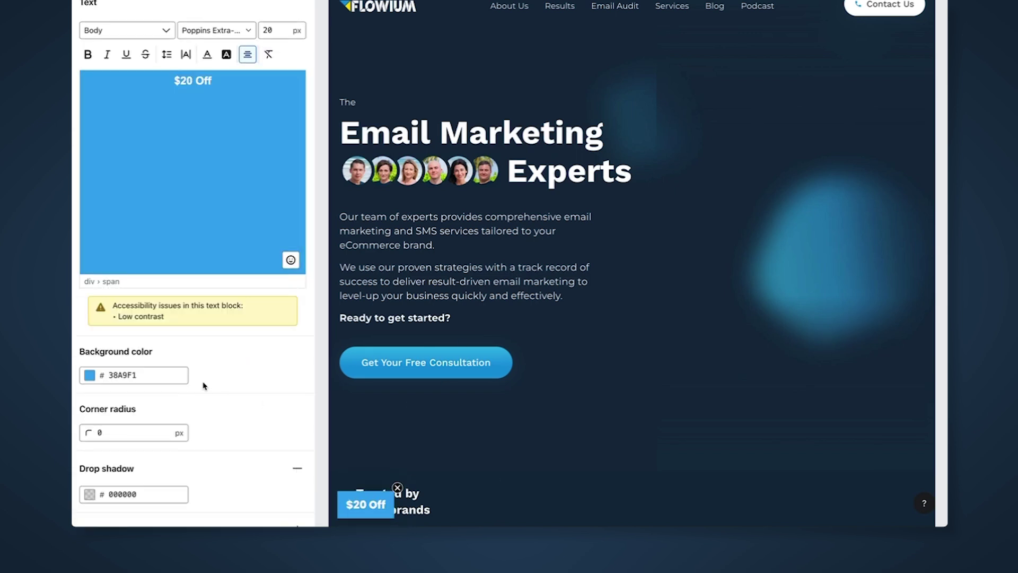
scroll(253, 231, up, 2)
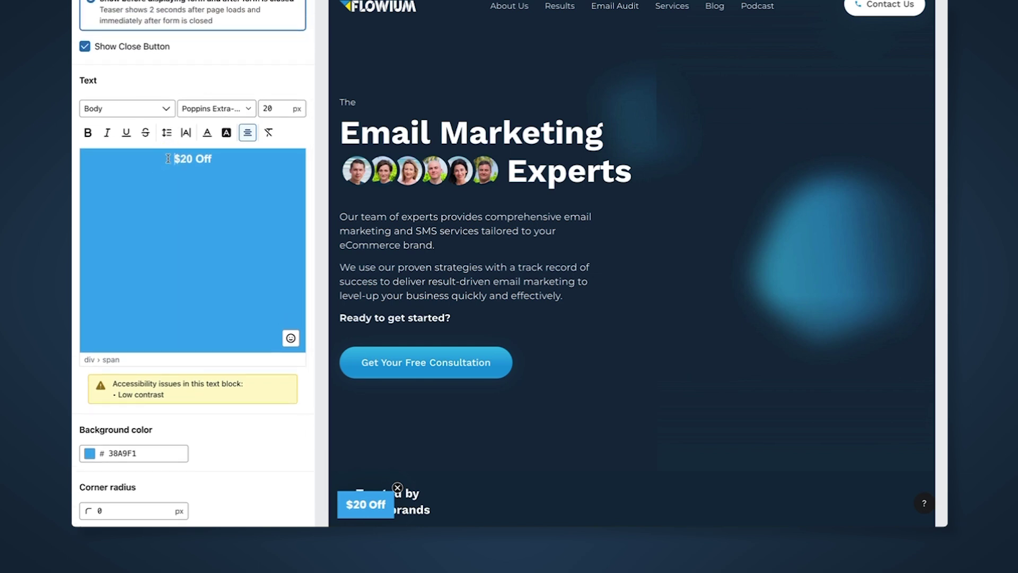
text(T)
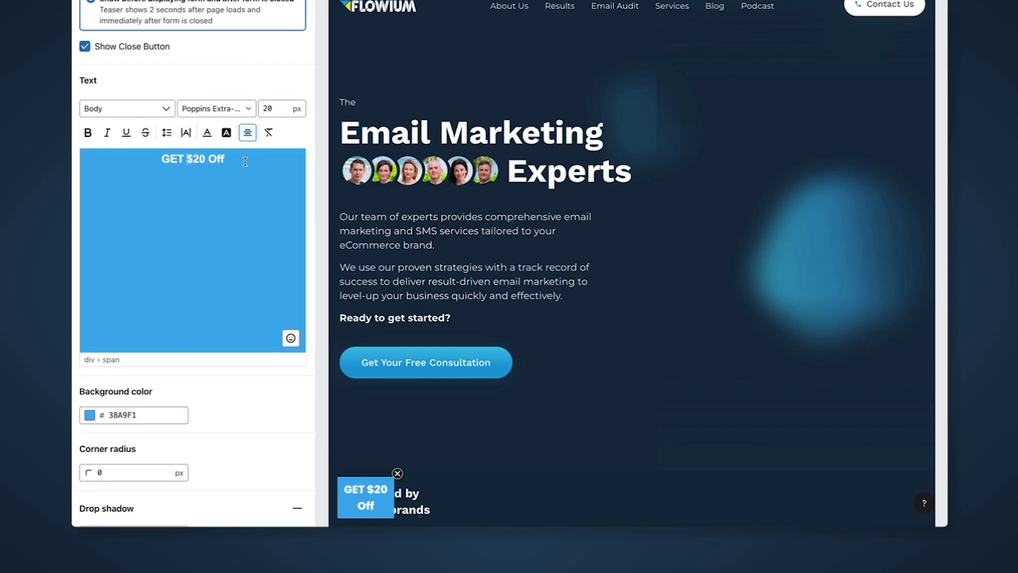
- Set the teaser's Layout size to Medium
scroll(236, 405, up, 6)
click(130, 103)
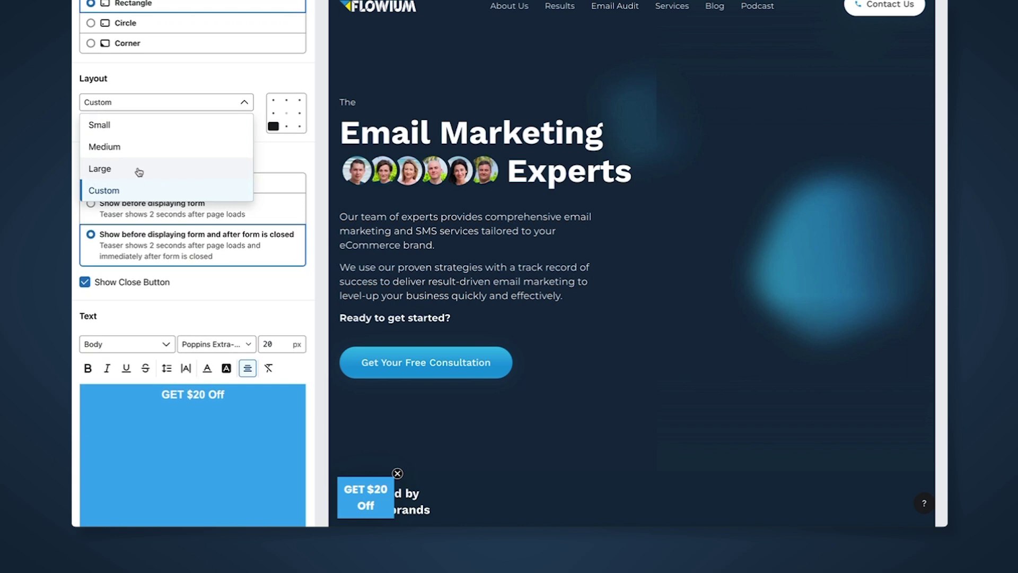
click(141, 148)
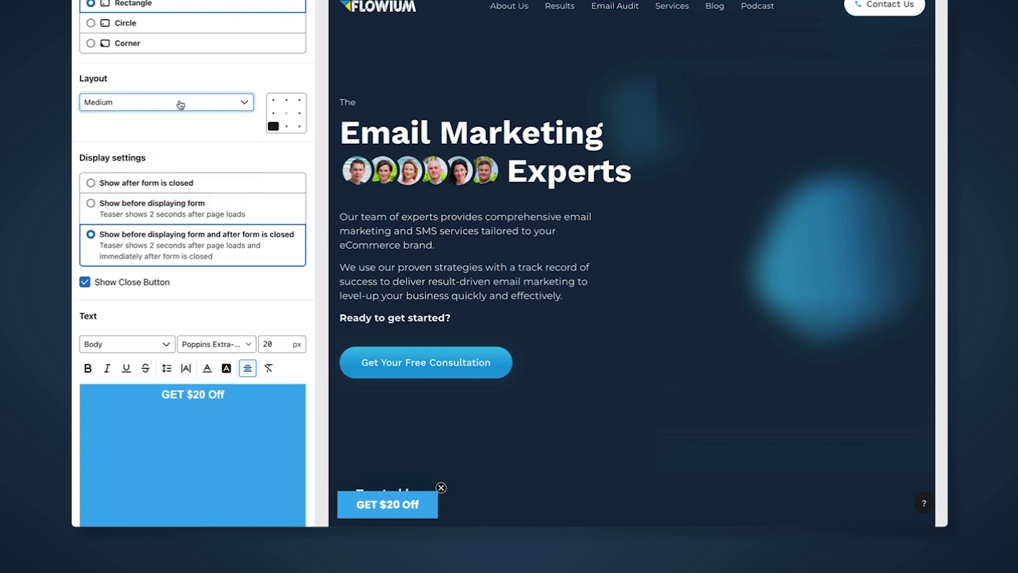
scroll(154, 230, down, 2)
scroll(151, 185, up, 2)
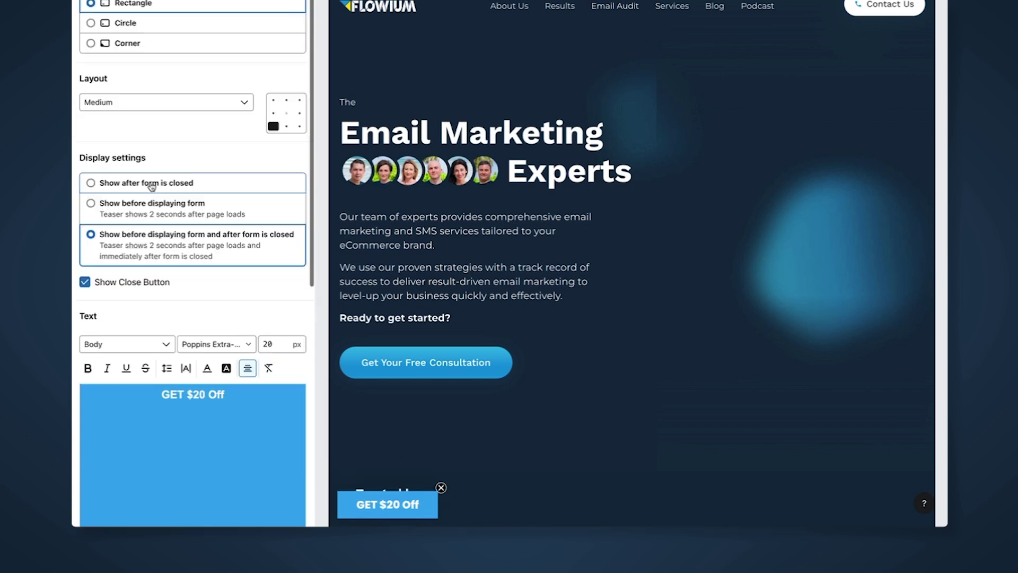
scroll(142, 371, down, 6)
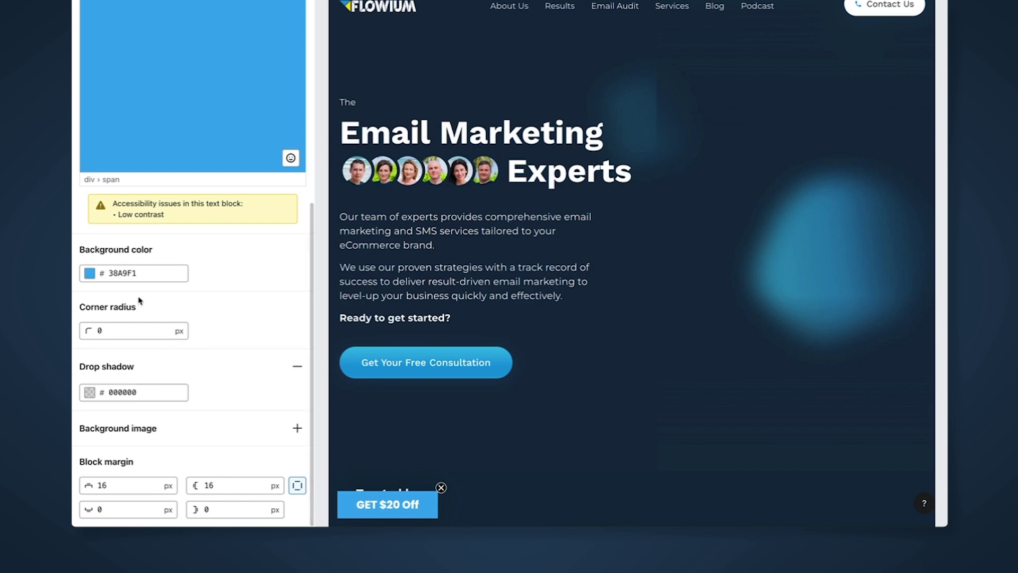
scroll(260, 424, up, 10)
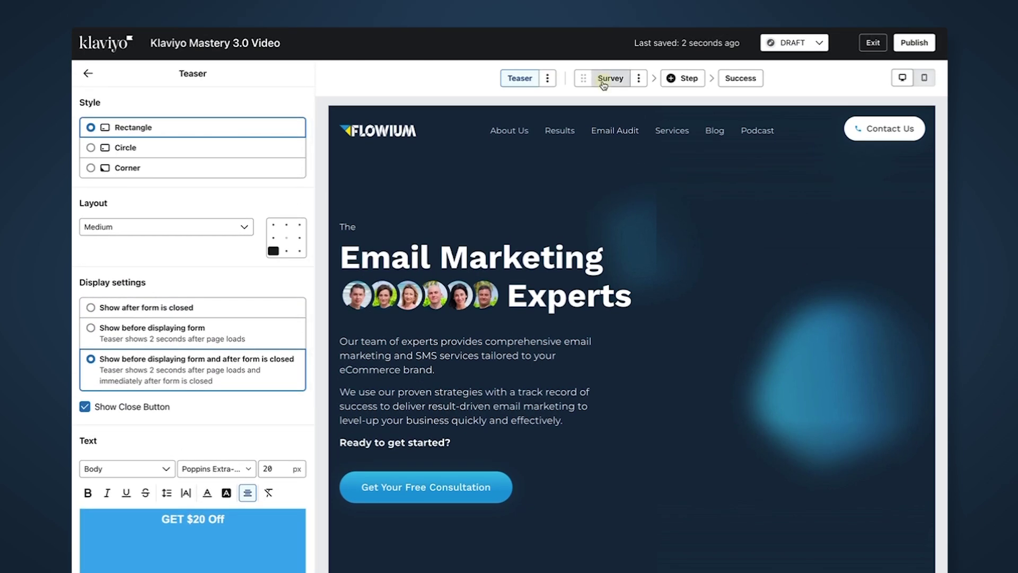
- Use Edit Name to rename the Survey step 'Email Form' and confirm with Rename Step
click(604, 84)
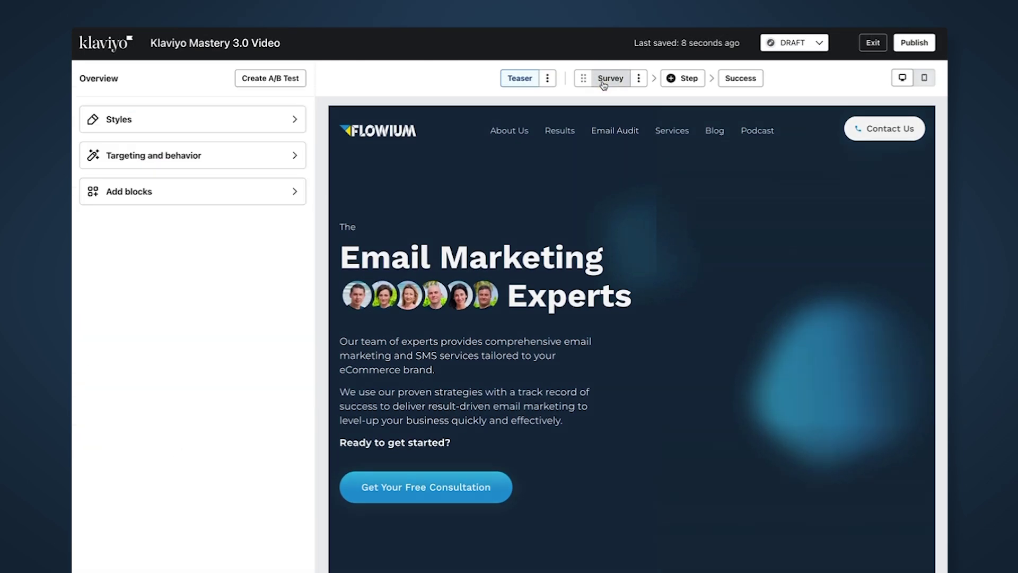
click(638, 78)
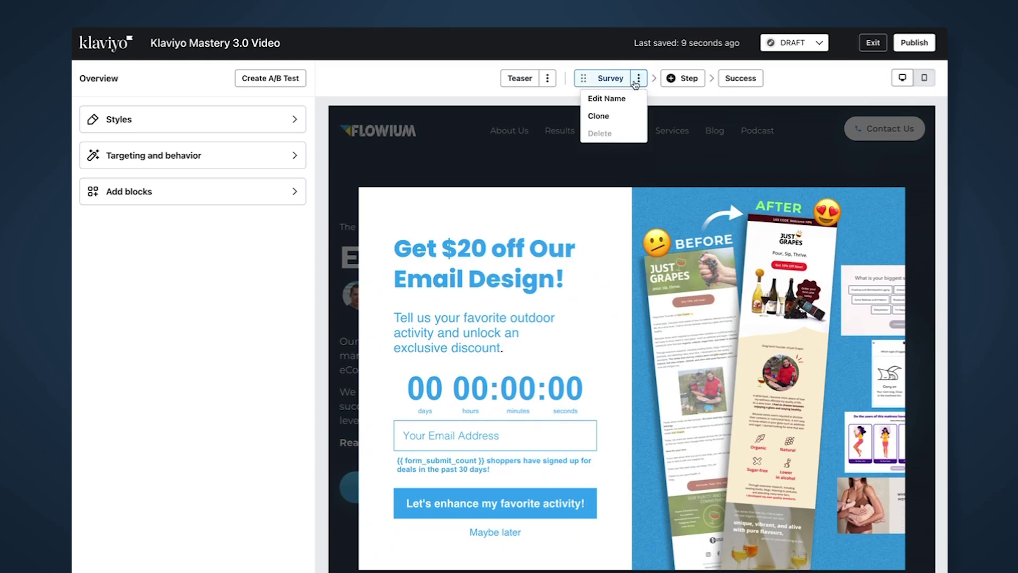
click(608, 97)
click(380, 336)
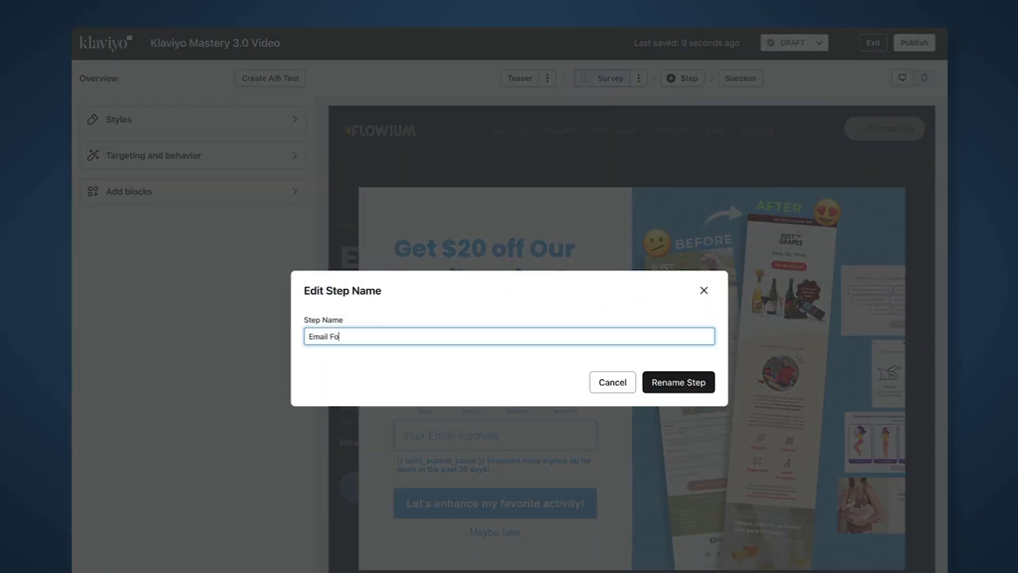
click(680, 382)
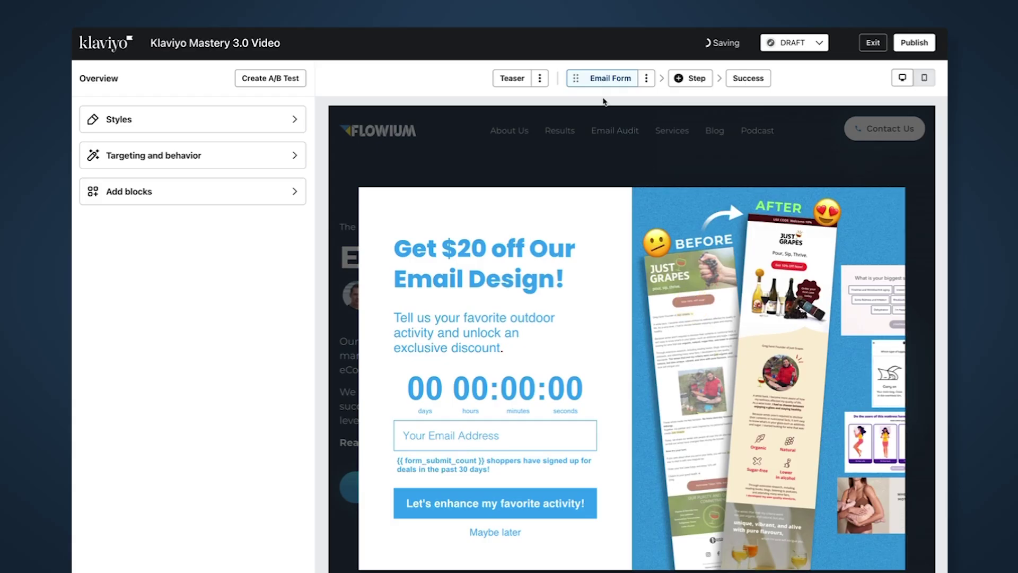
click(511, 79)
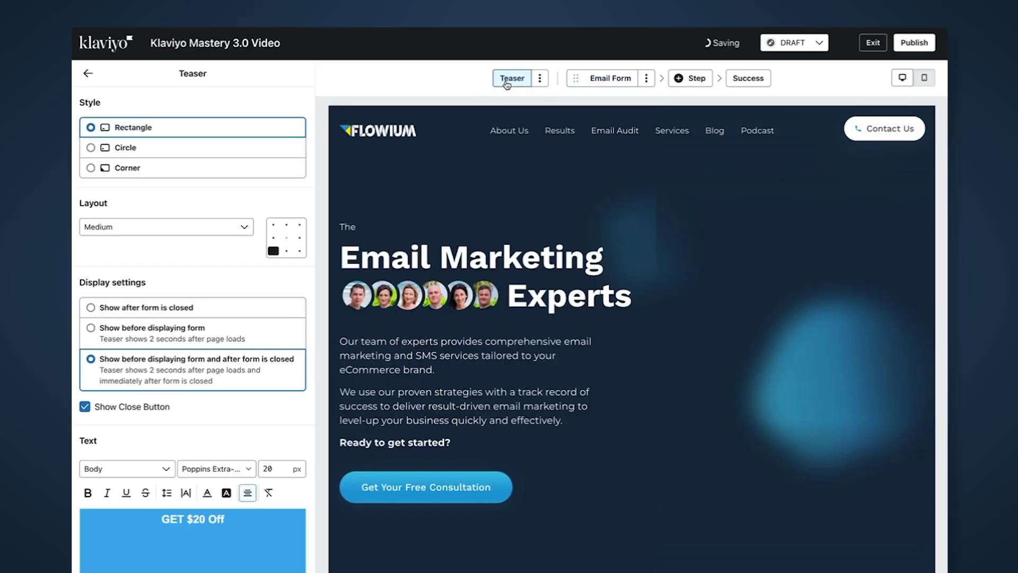
click(594, 80)
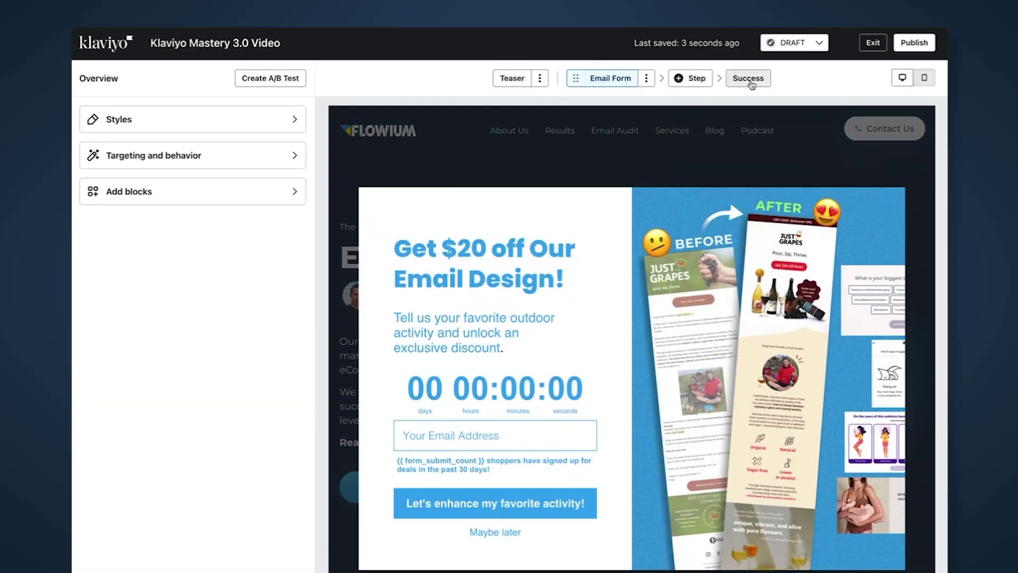
- Replace the Success step's side photo with Slice 2.35 from the Image library
click(749, 80)
click(742, 271)
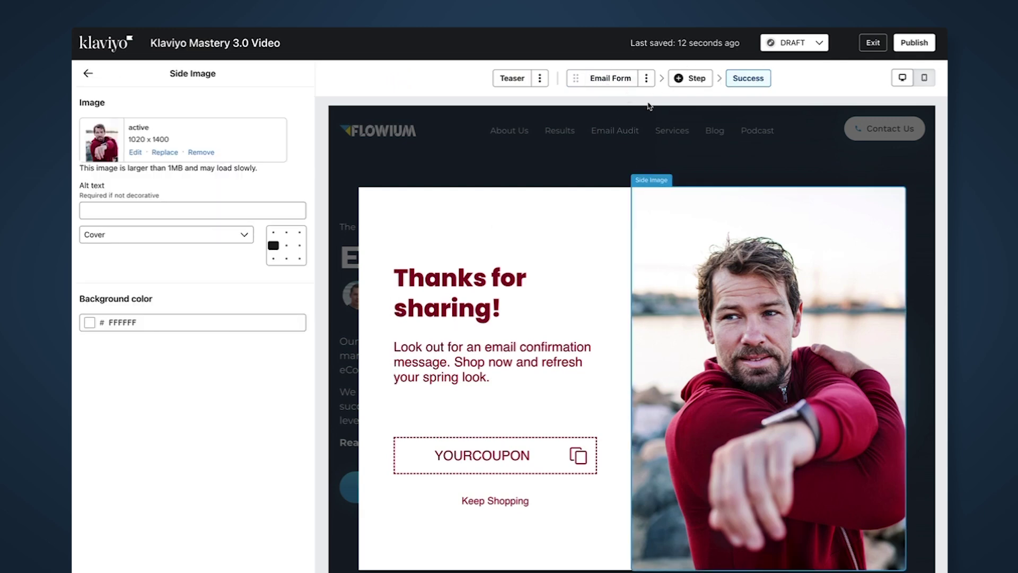
click(165, 153)
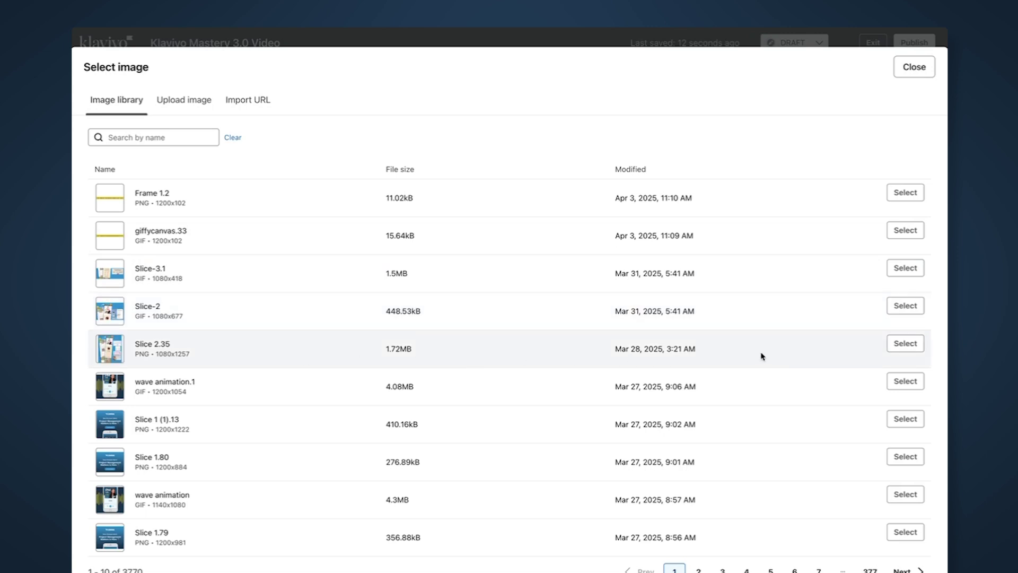
click(908, 344)
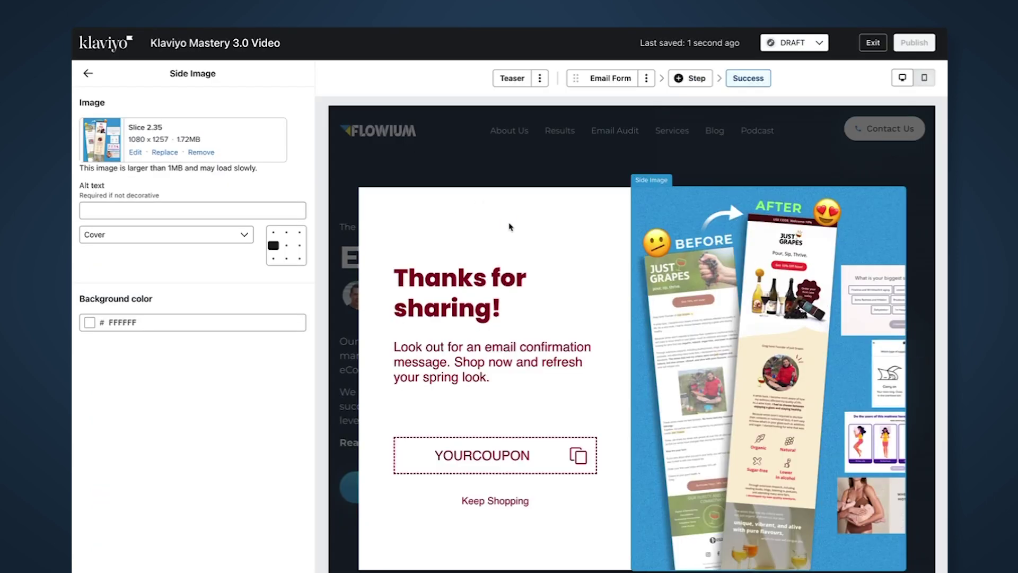
- Check the Form Background colour in Styles, leaving it unchanged
click(87, 74)
click(207, 121)
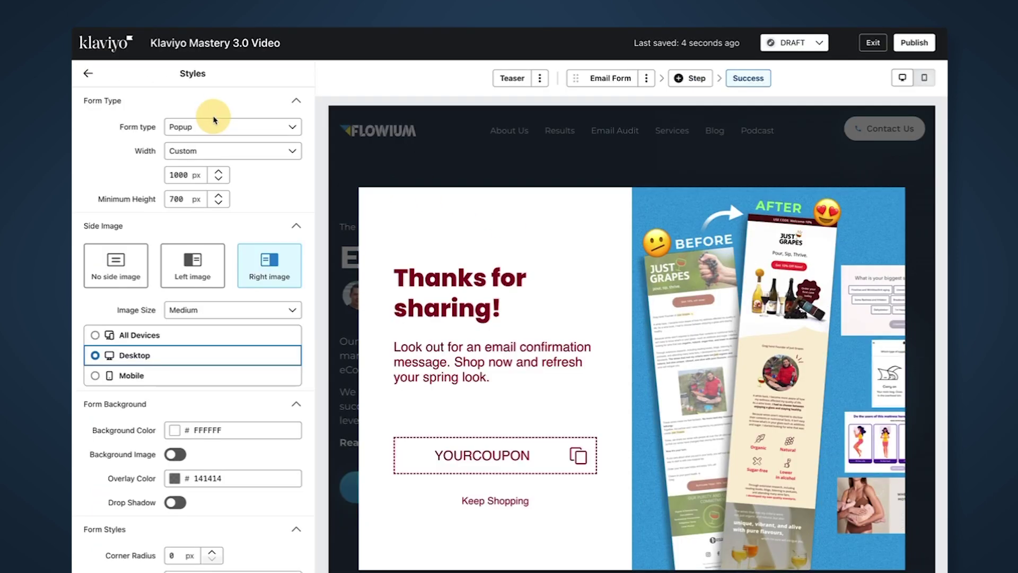
scroll(150, 382, down, 3)
scroll(150, 382, down, 1)
click(241, 261)
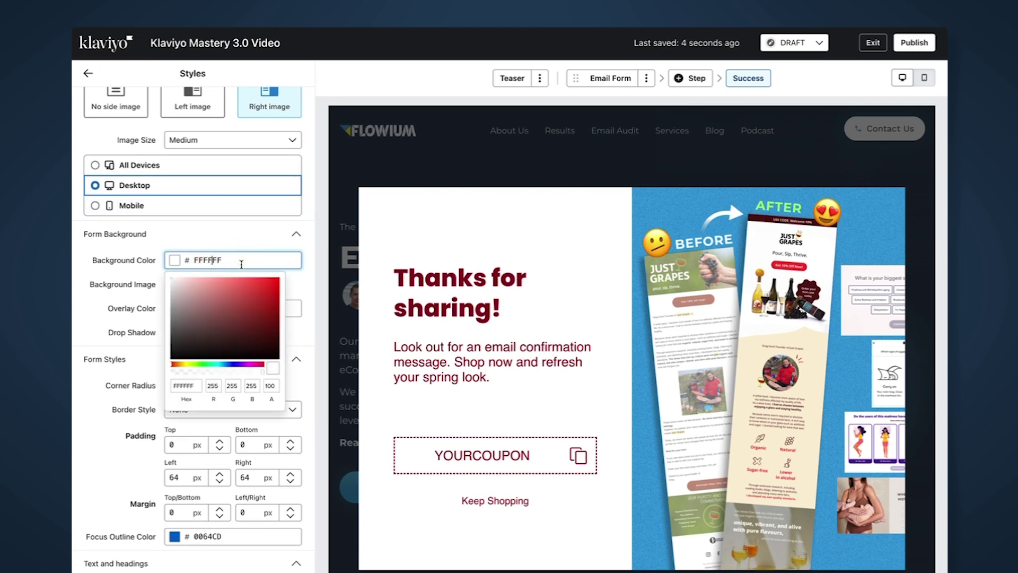
click(519, 240)
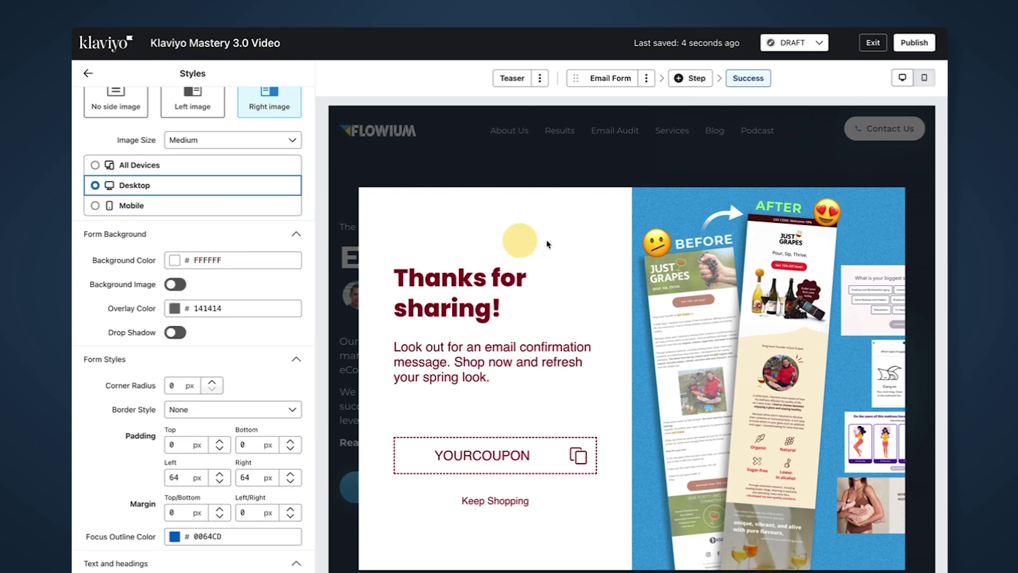
click(608, 84)
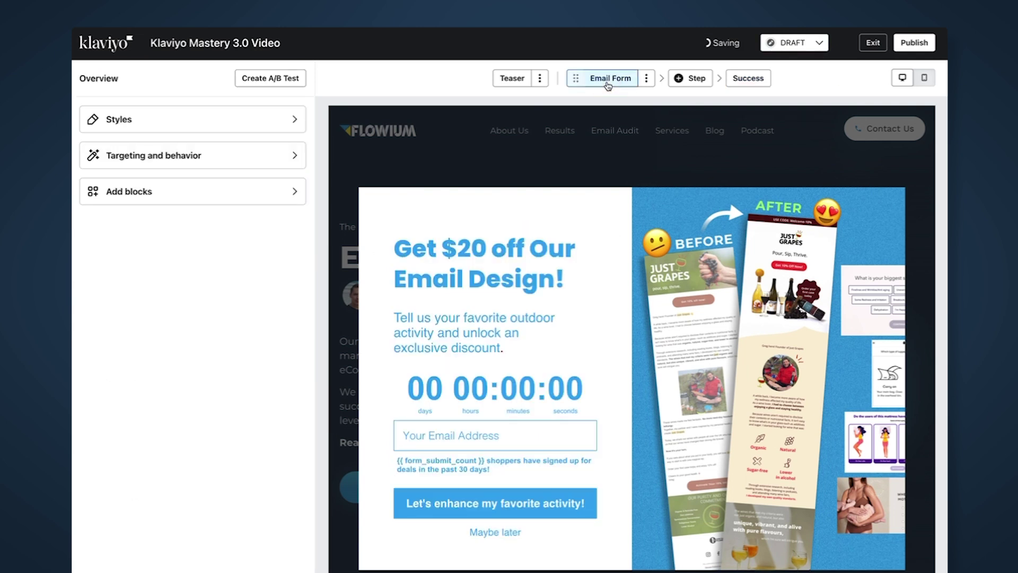
click(747, 84)
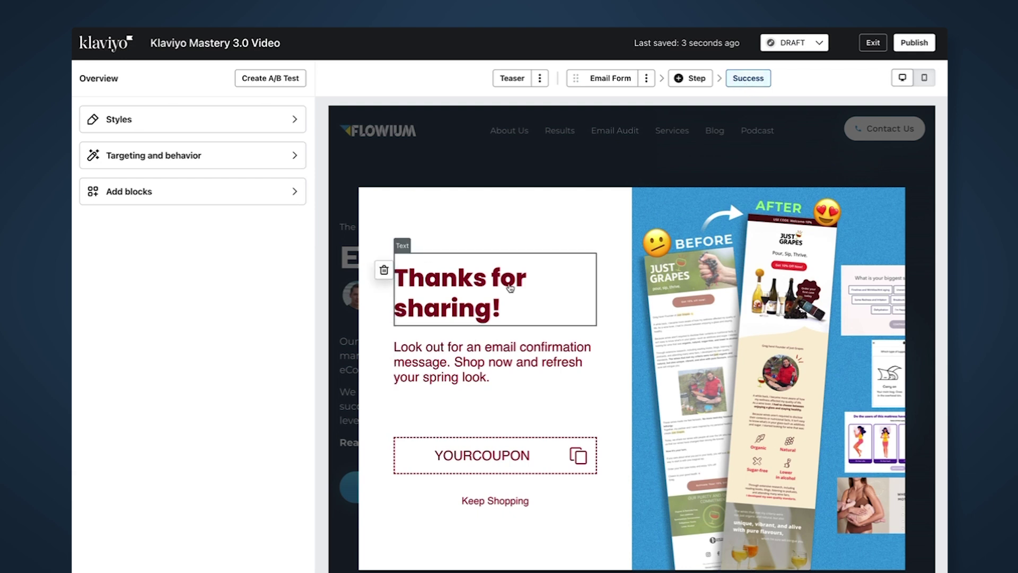
- Colour the 'Thanks for sharing!' heading and the confirmation paragraph light blue
click(483, 281)
triple_click(200, 212)
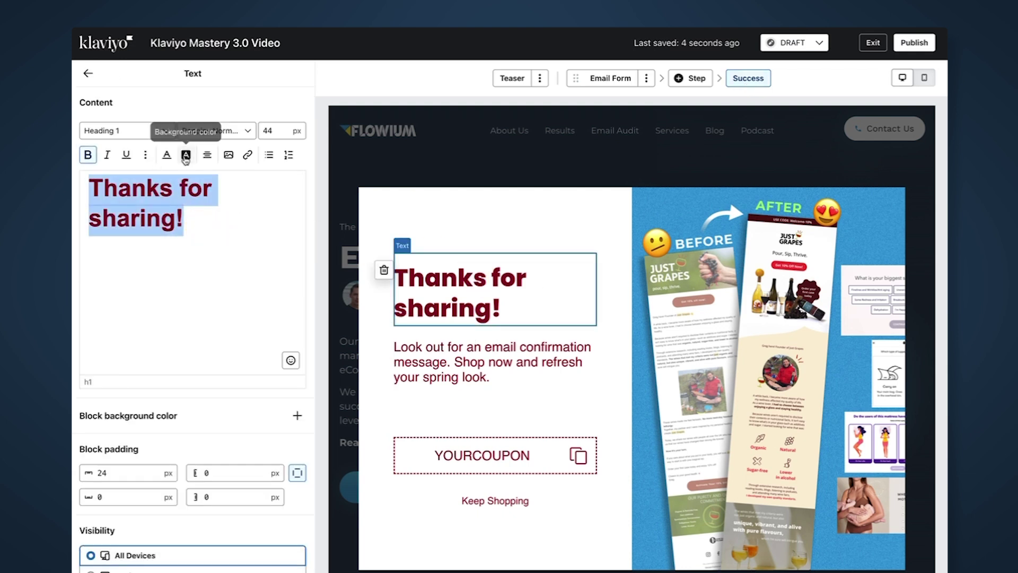
click(167, 154)
click(168, 308)
click(546, 266)
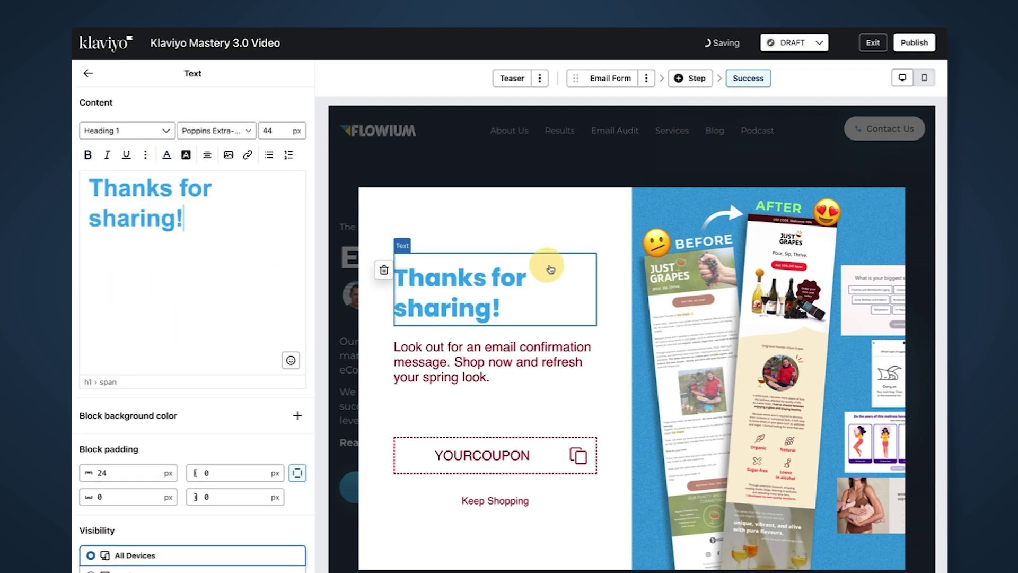
click(491, 361)
triple_click(121, 215)
click(166, 155)
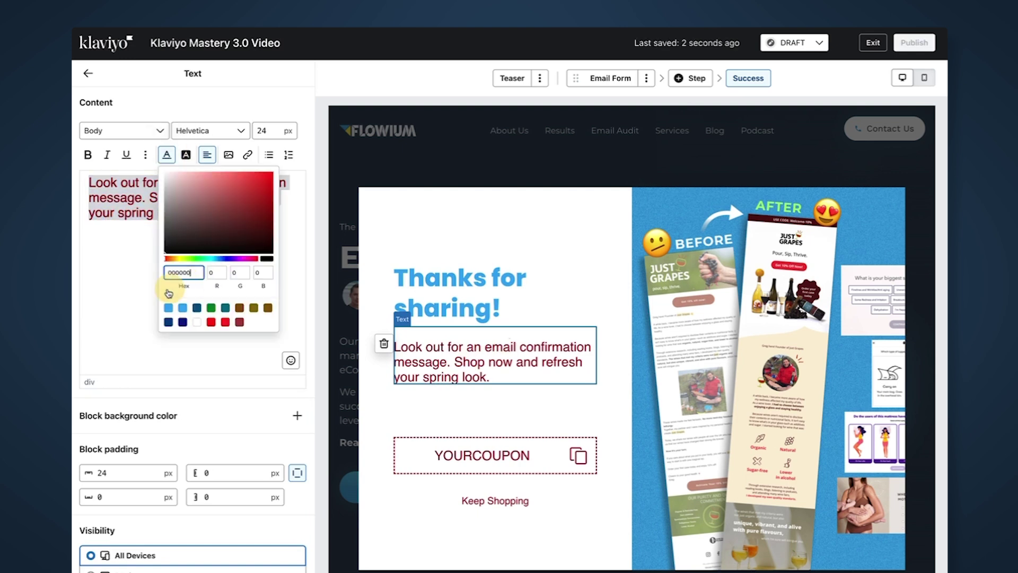
click(169, 308)
click(100, 279)
- Delete the YOURCOUPON coupon block
click(486, 406)
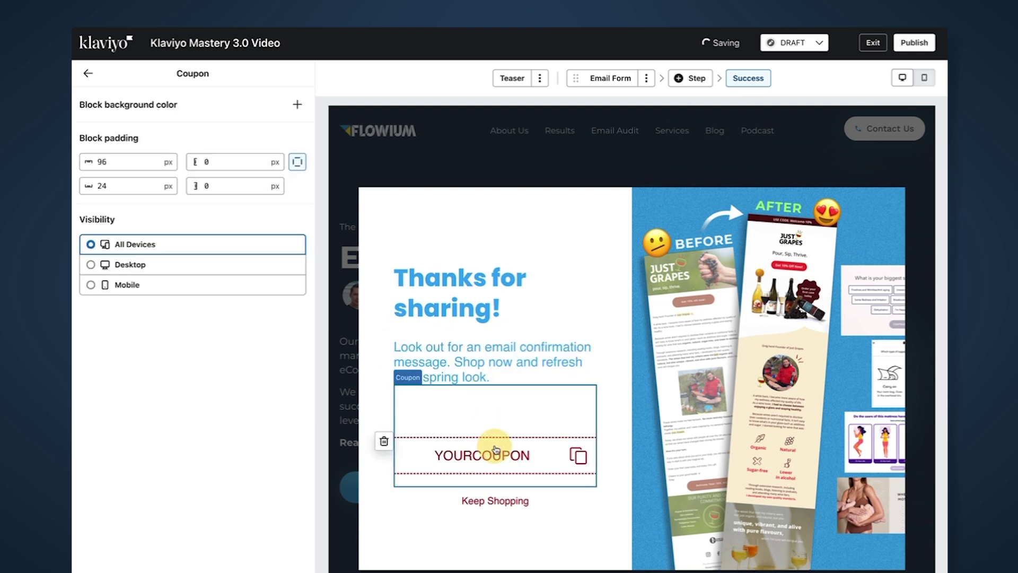
click(382, 443)
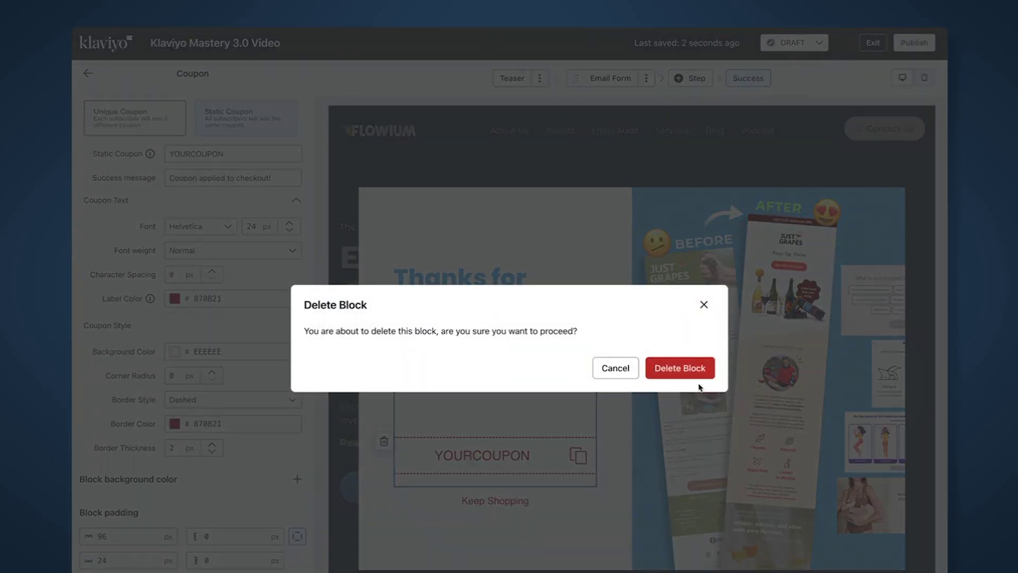
click(695, 366)
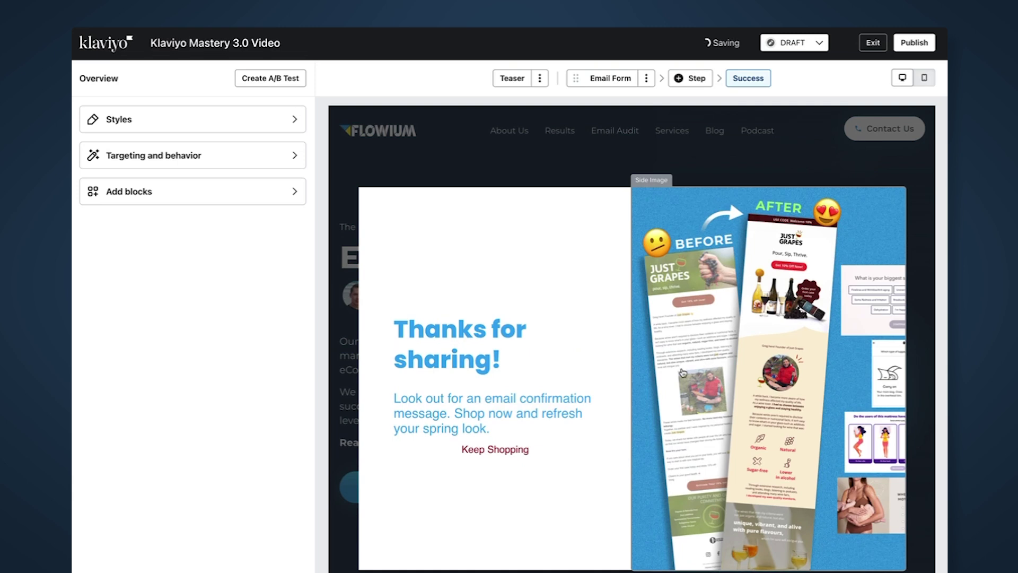
click(513, 453)
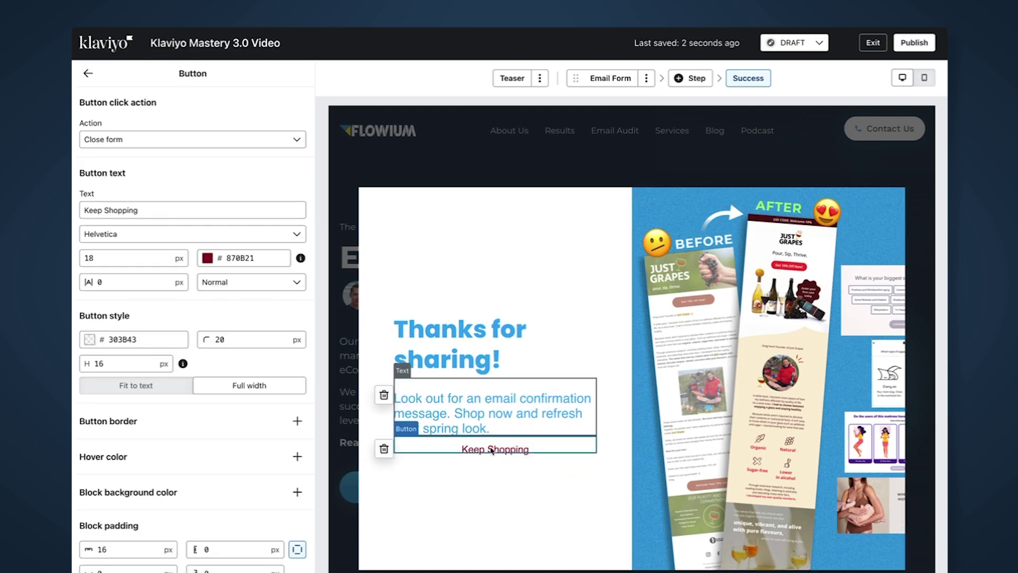
- Set the Keep Shopping button's text colour to 38A9F1
click(185, 207)
double_click(249, 257)
text(38A9F1)
click(328, 213)
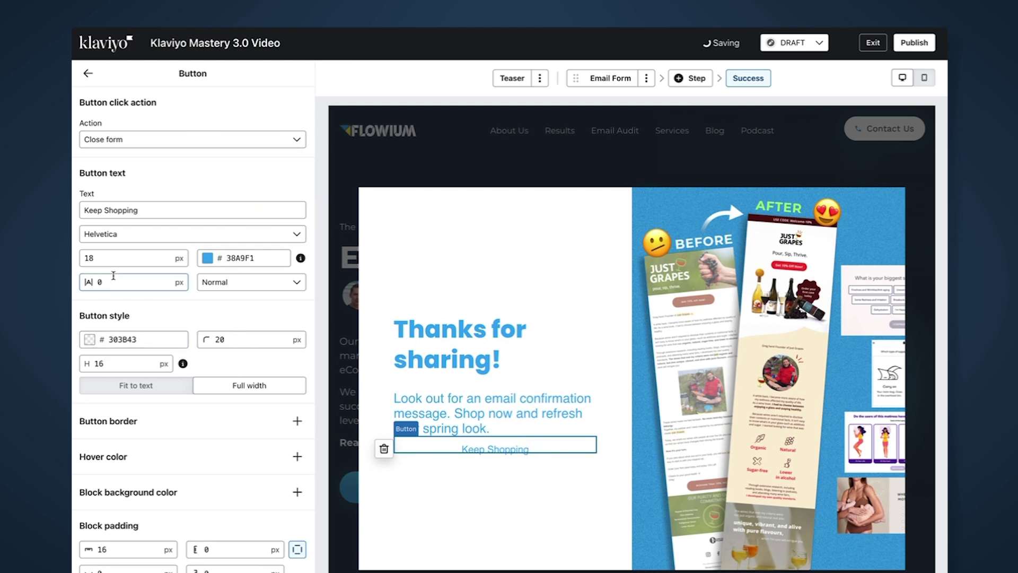
- Set the Keep Shopping button to Fit to text and align it left
scroll(209, 332, down, 1)
click(162, 317)
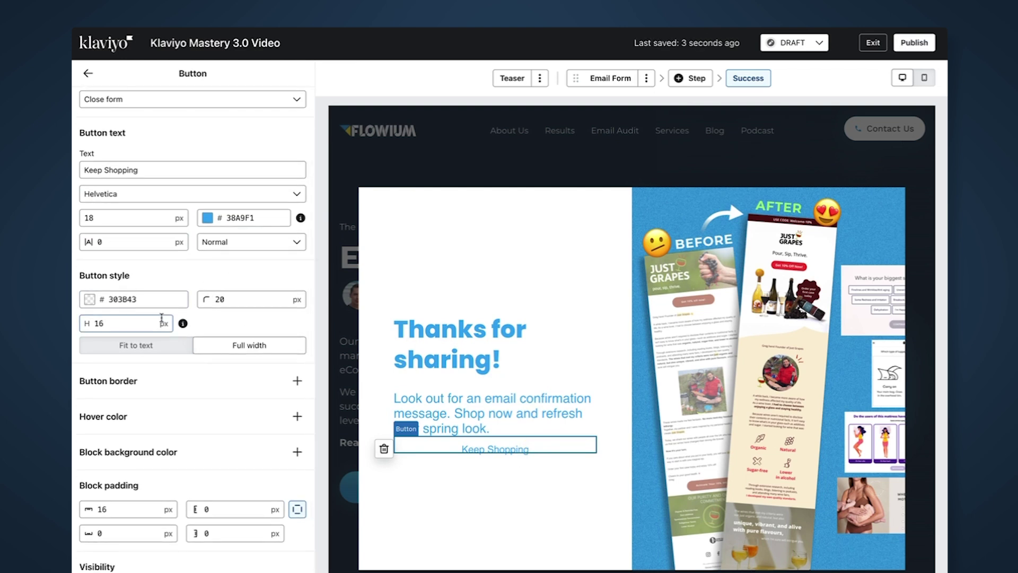
click(171, 346)
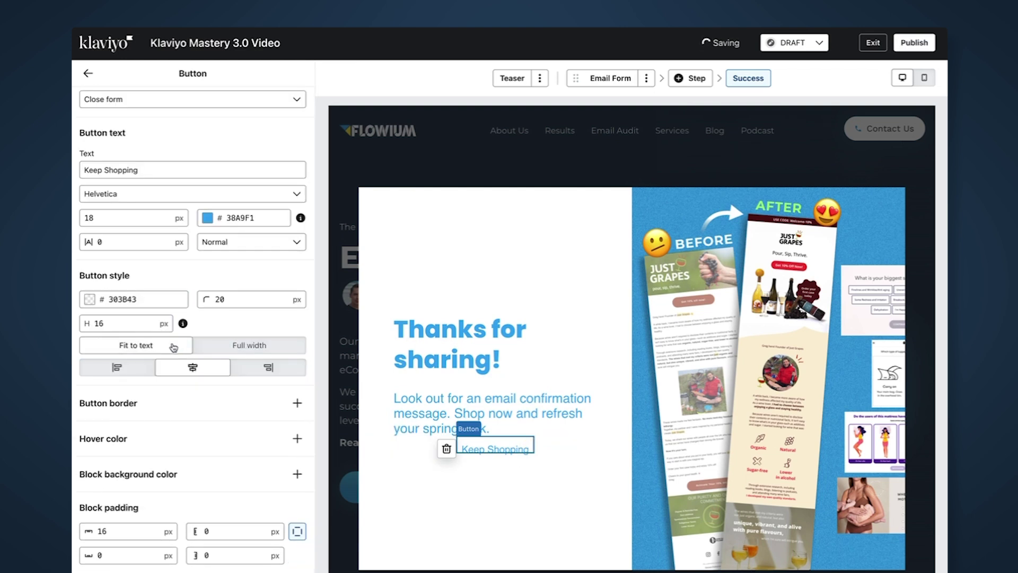
click(123, 367)
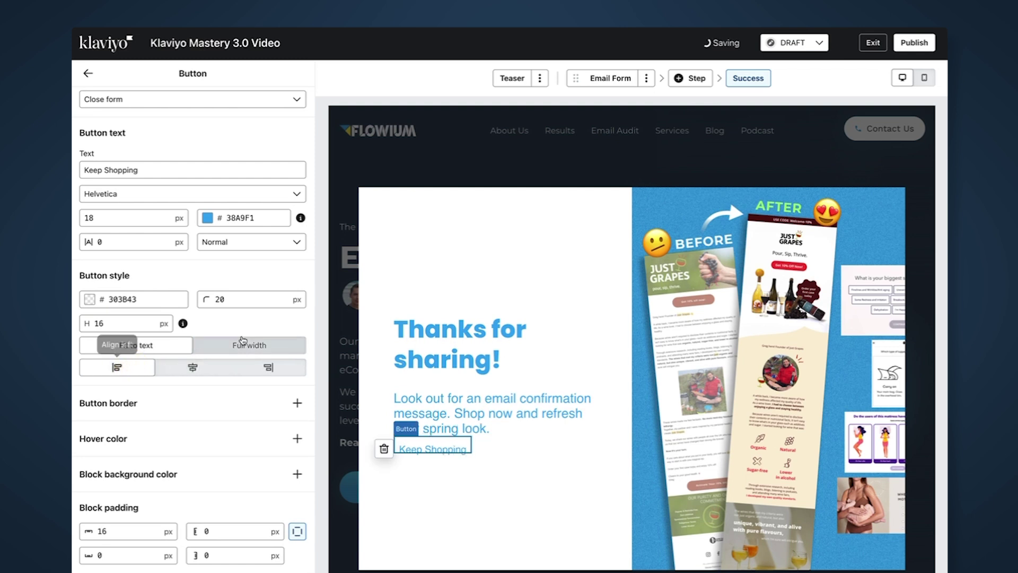
click(563, 272)
click(586, 411)
click(610, 518)
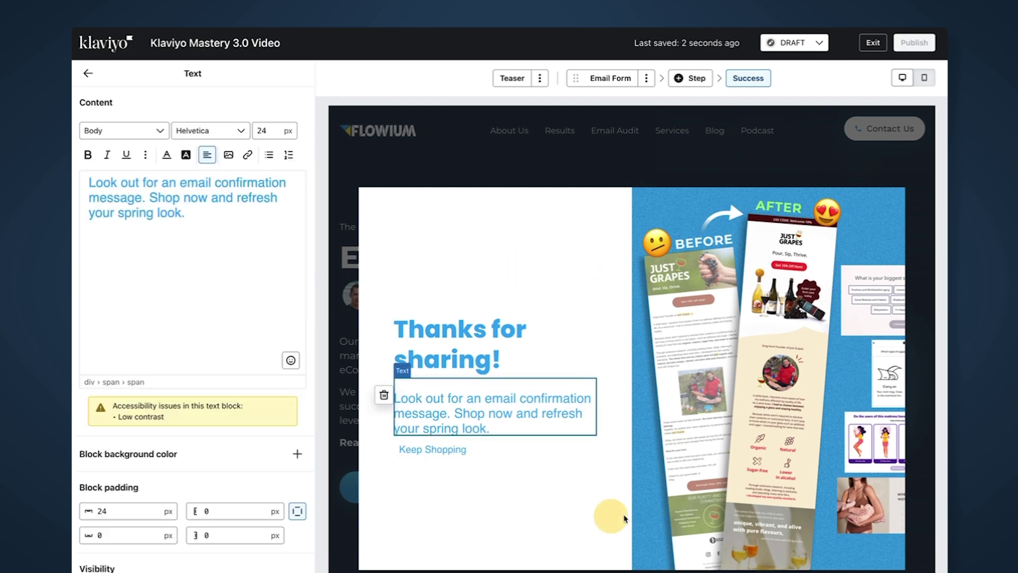
click(430, 450)
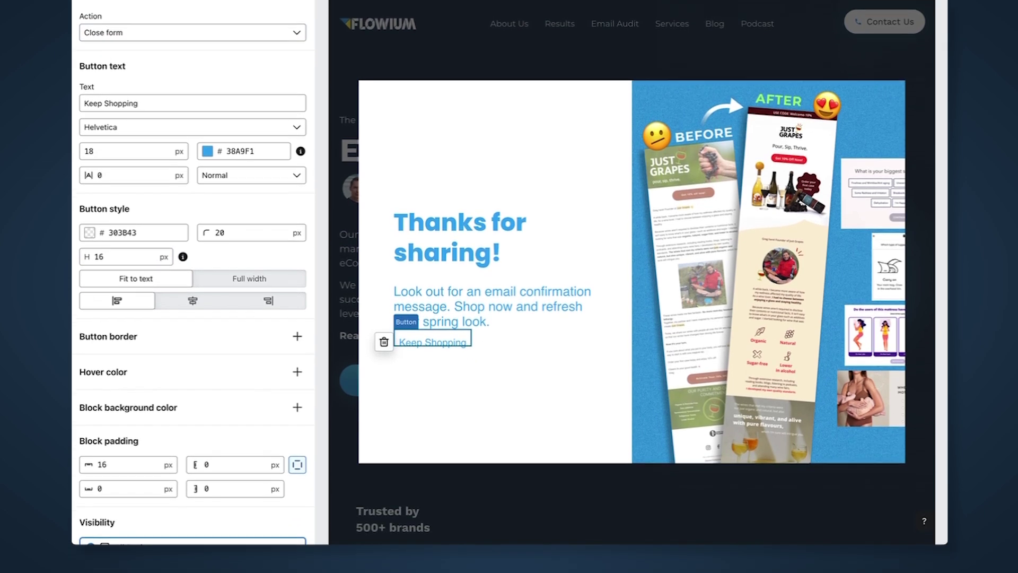
click(513, 9)
click(592, 15)
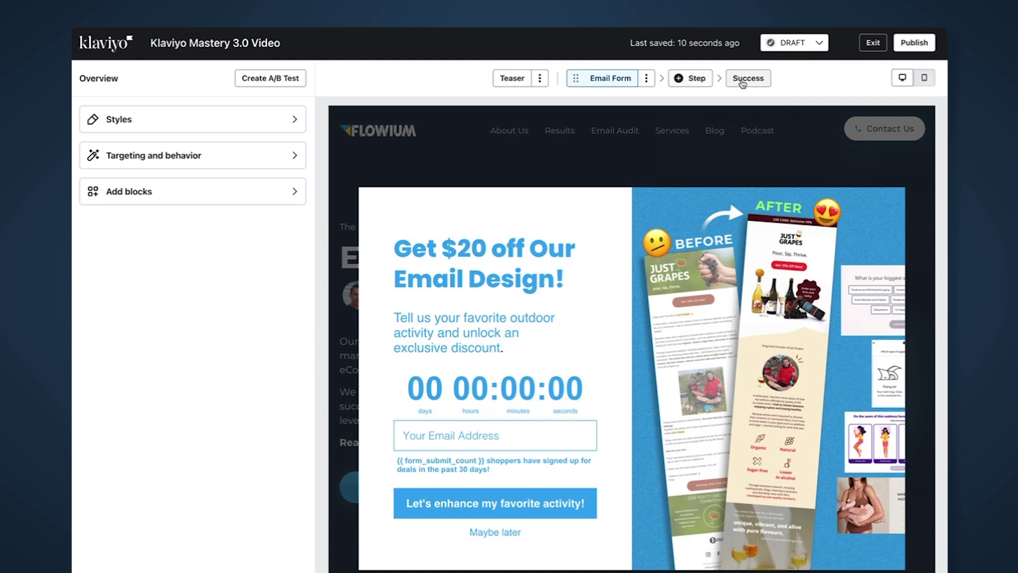
- In Targeting and behavior, uncheck the After time delay and After scrolled rules
click(745, 80)
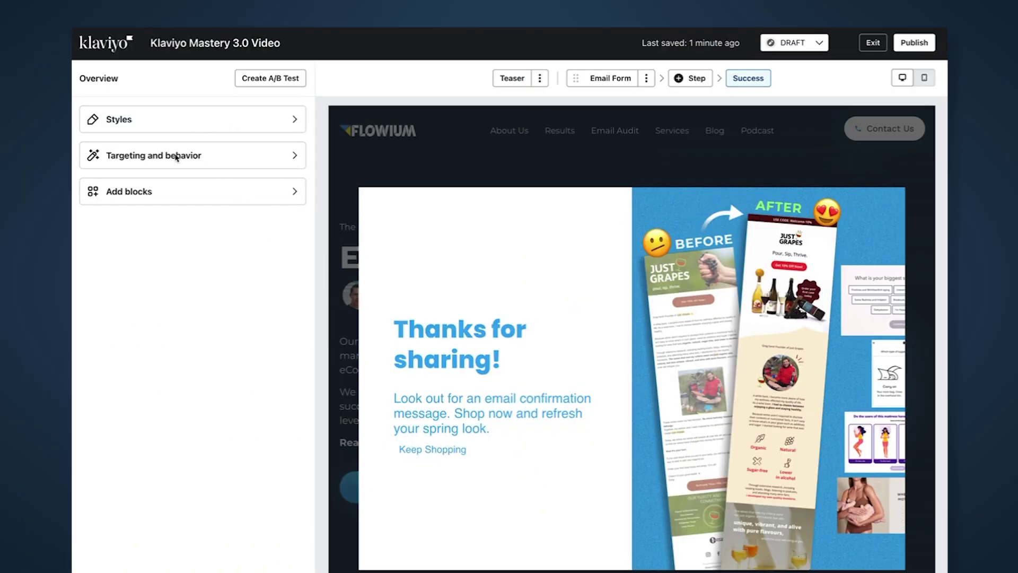
click(111, 155)
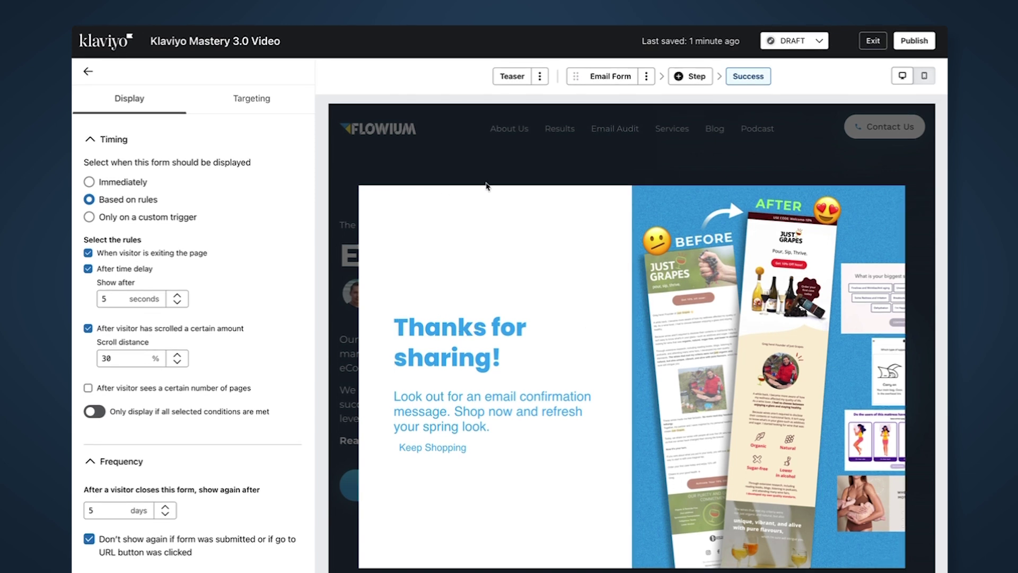
click(88, 269)
click(88, 268)
click(88, 268)
click(88, 285)
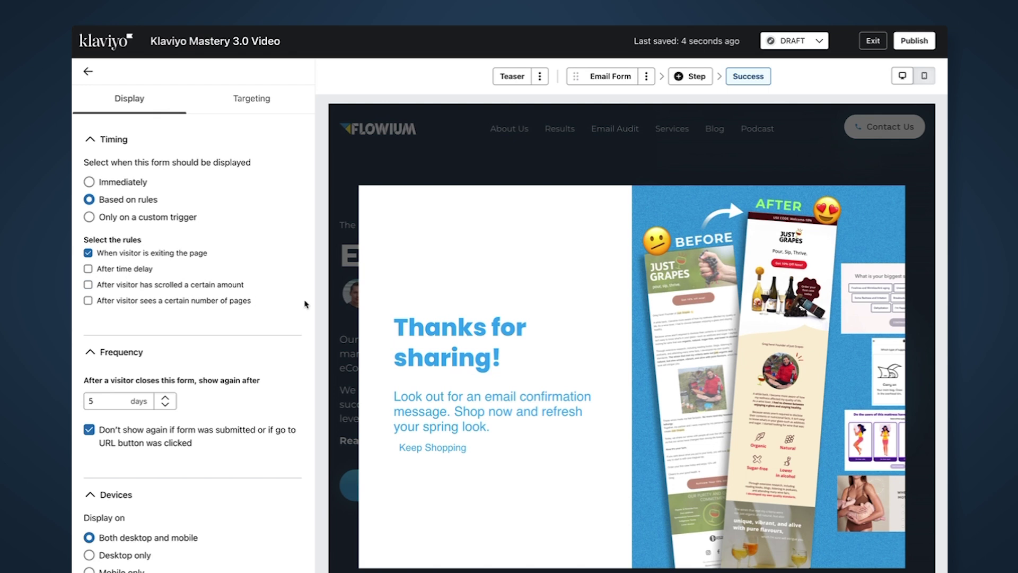
- Enable the 5-second After time delay rule and uncheck the exit-intent rule
click(88, 269)
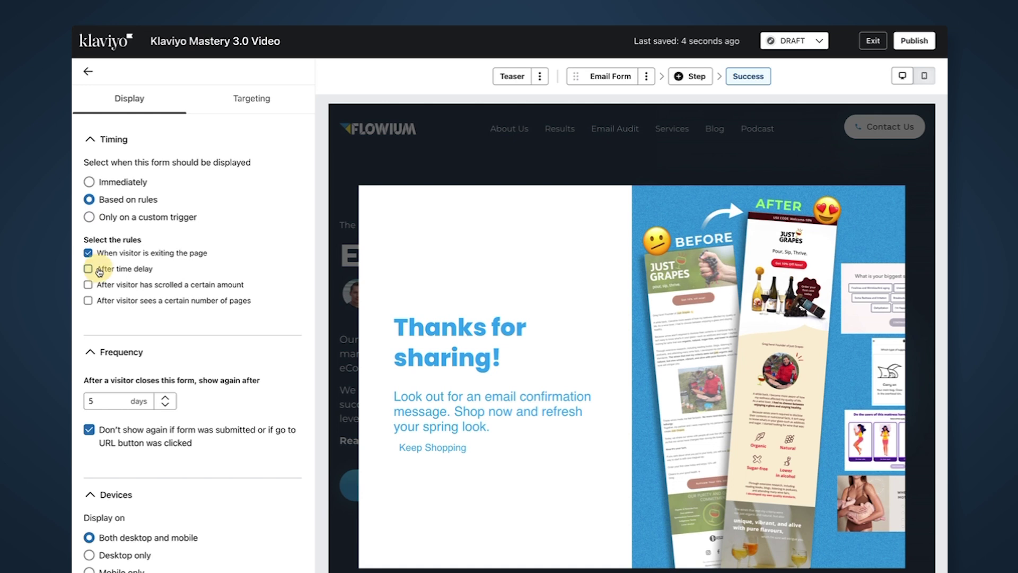
click(89, 253)
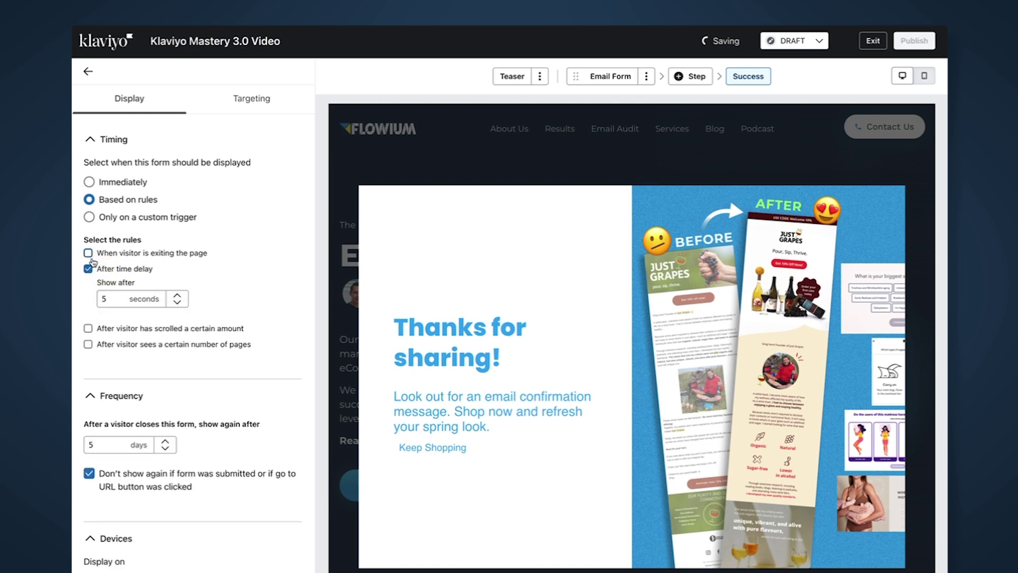
click(88, 253)
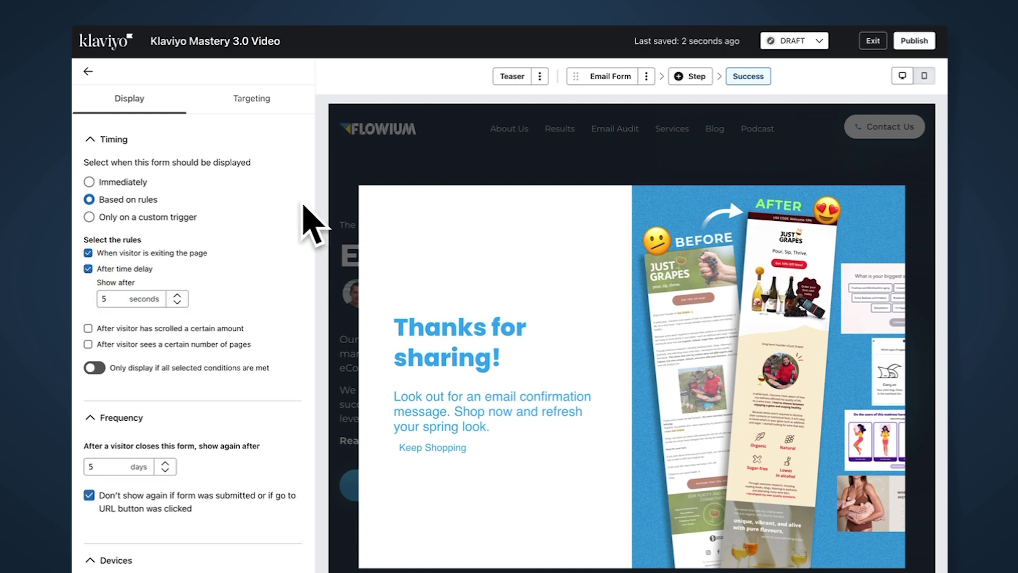
click(116, 302)
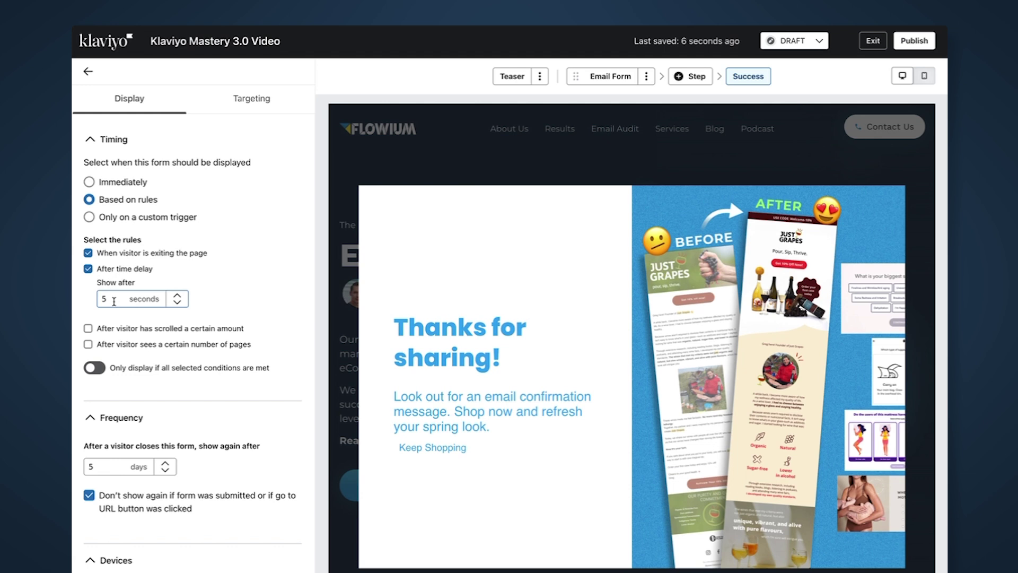
click(235, 270)
click(88, 253)
click(118, 298)
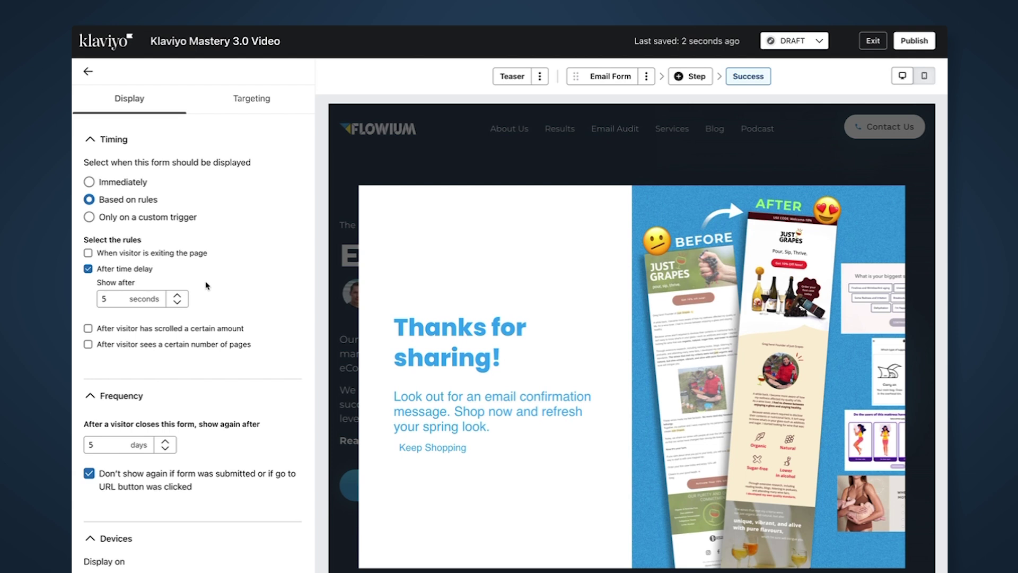
double_click(105, 299)
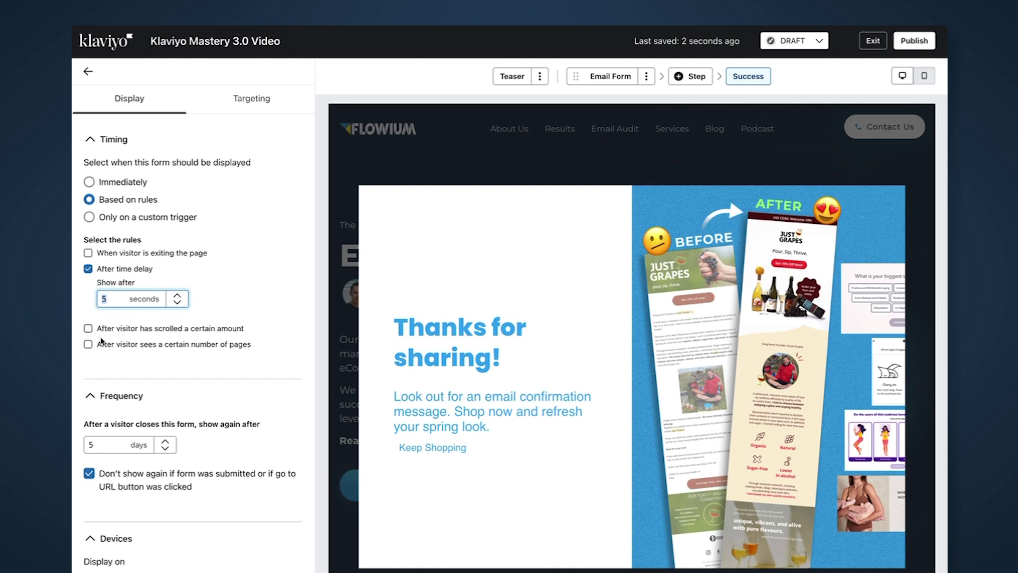
click(146, 330)
- Try a scroll value of 5, then show the form after 3 page views
click(116, 268)
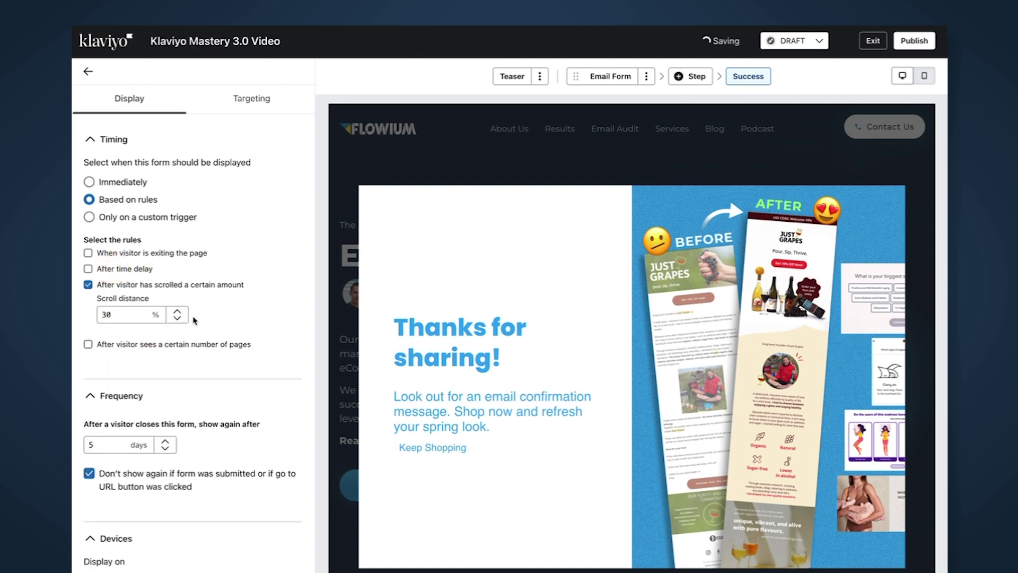
double_click(106, 314)
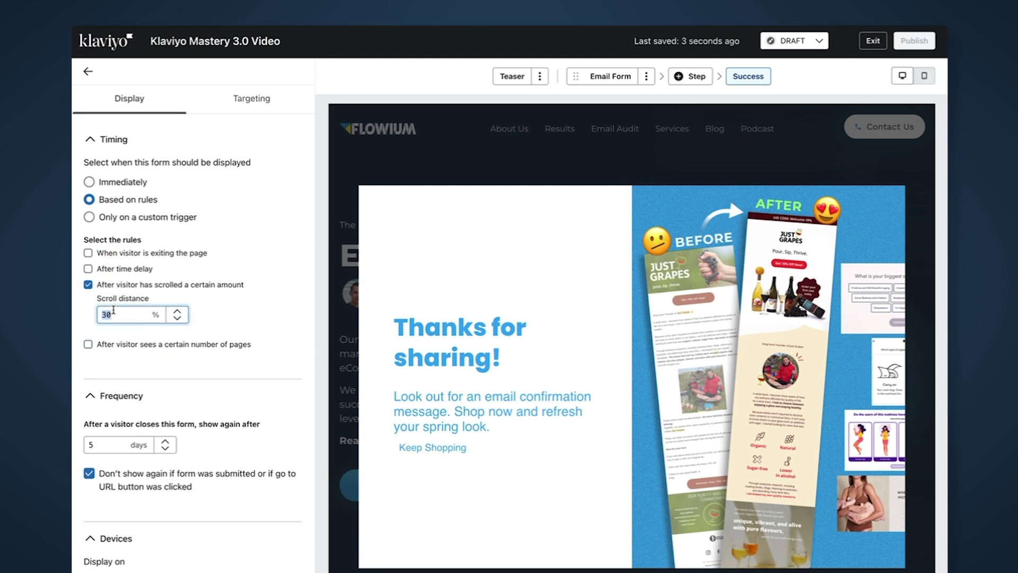
text(5)
click(88, 344)
click(124, 285)
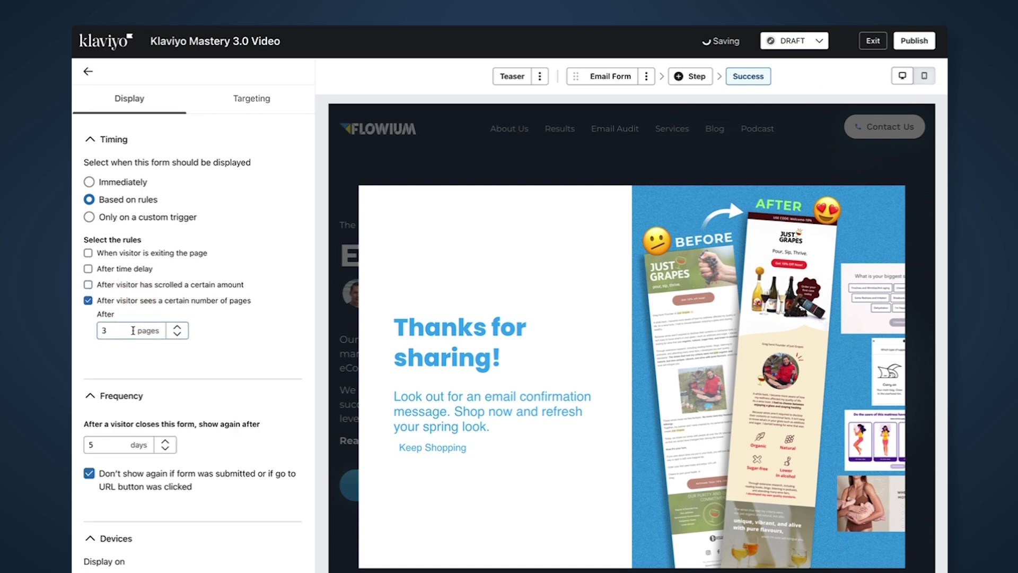
double_click(117, 331)
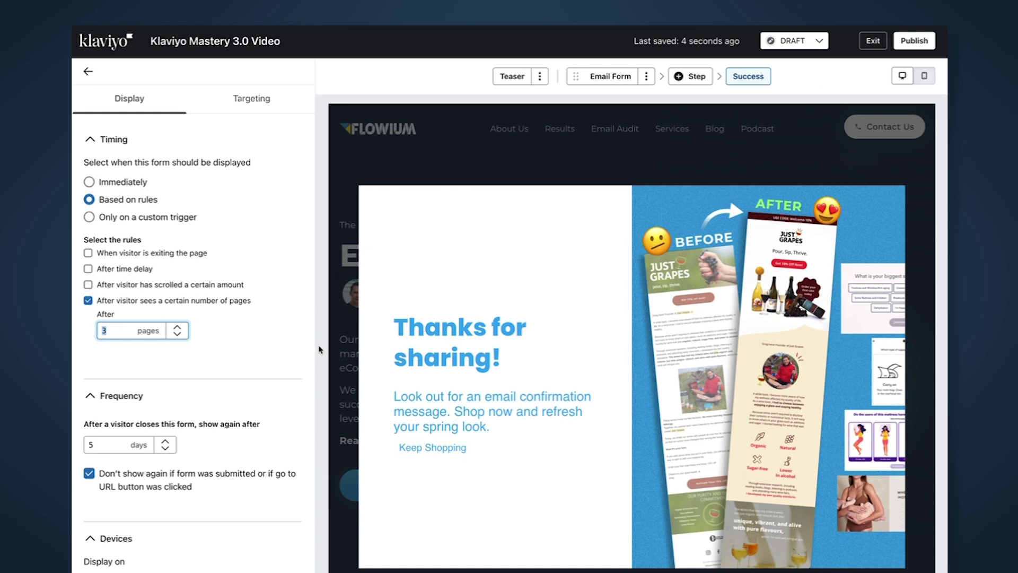
scroll(175, 297, down, 3)
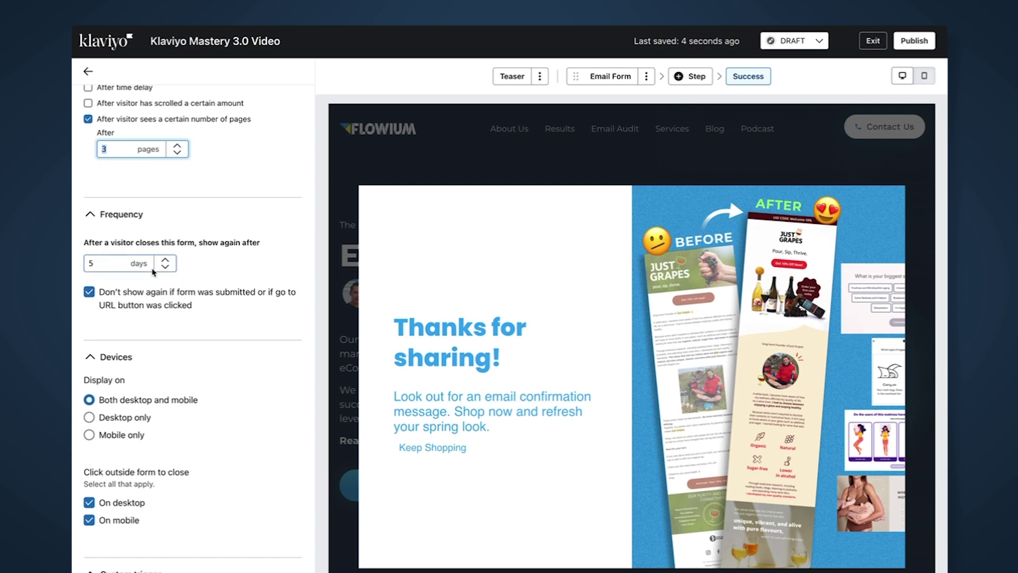
scroll(238, 287, down, 1)
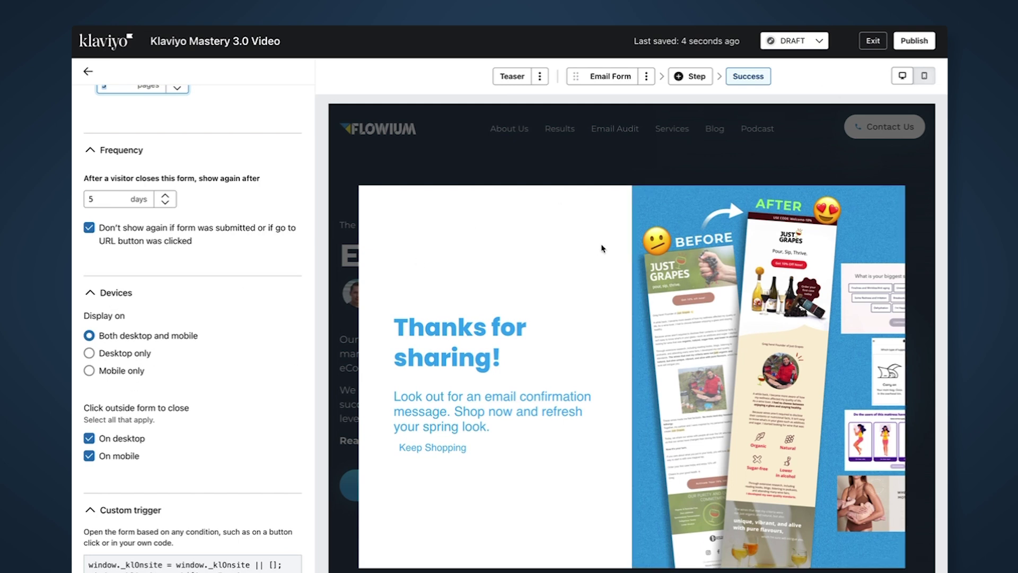
click(925, 76)
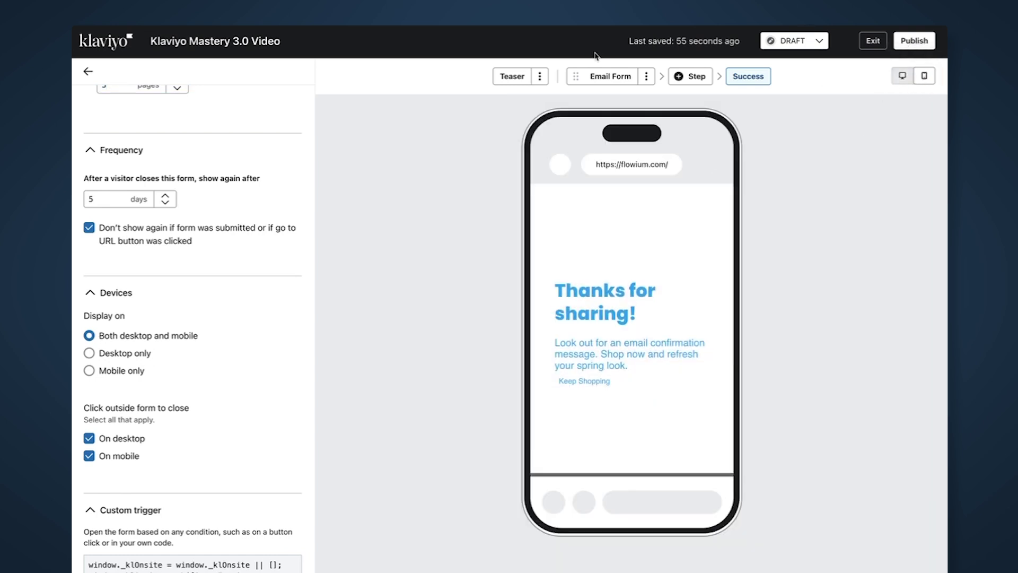
- Switch to the phone preview and check the Teaser, Email Form and 'Thanks for sharing!' Success steps
click(610, 76)
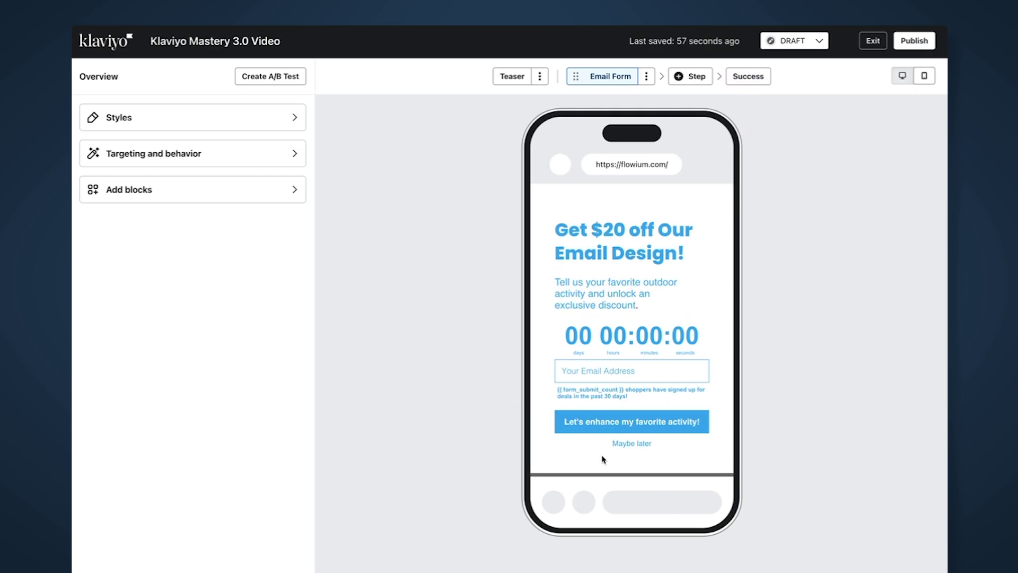
click(902, 75)
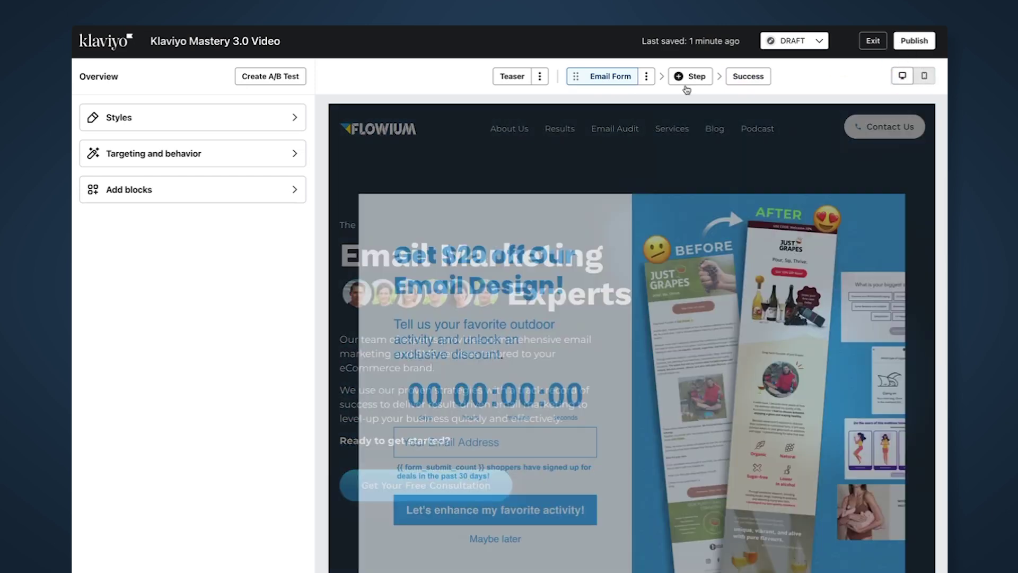
click(928, 77)
click(902, 76)
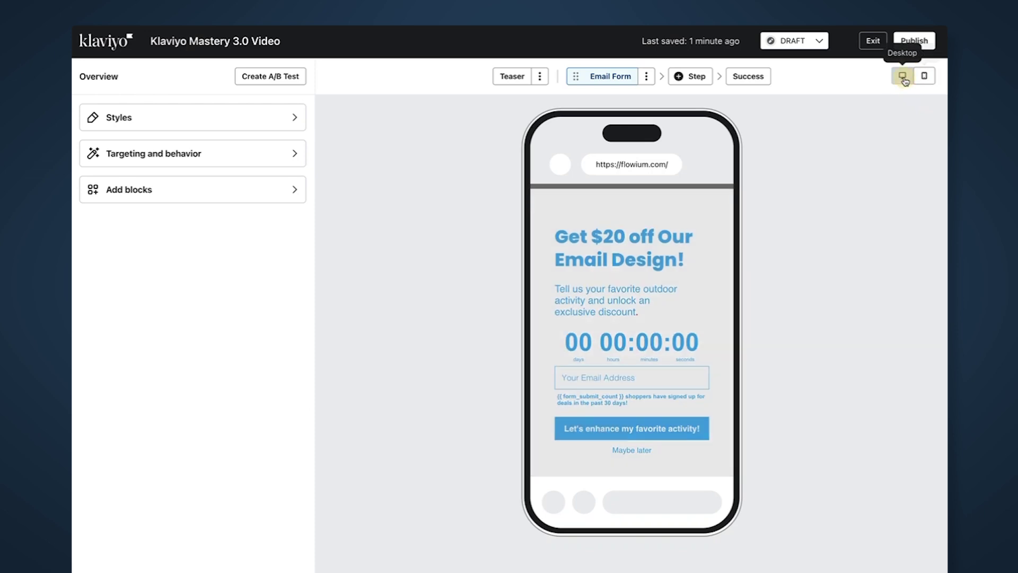
click(904, 77)
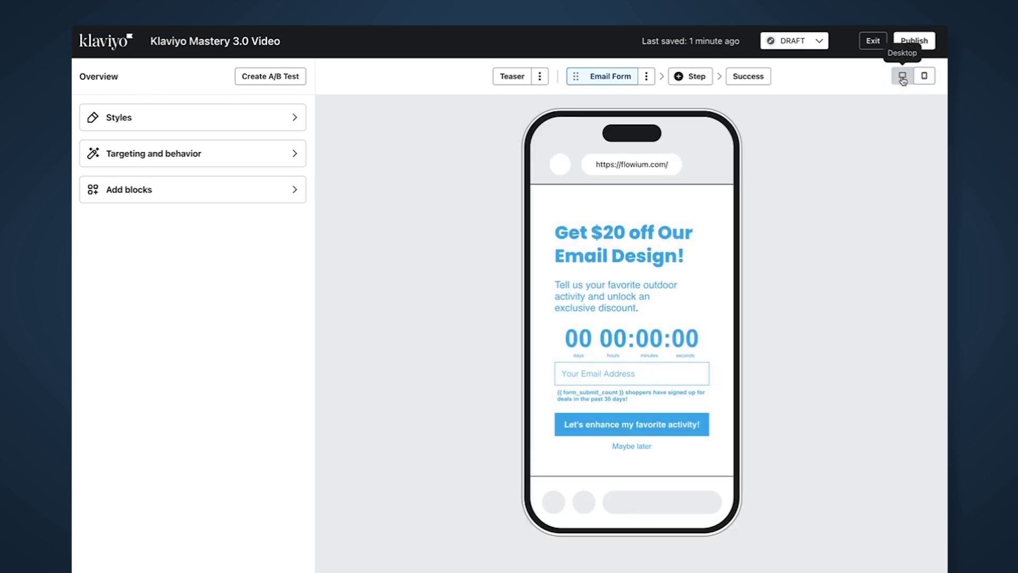
click(904, 78)
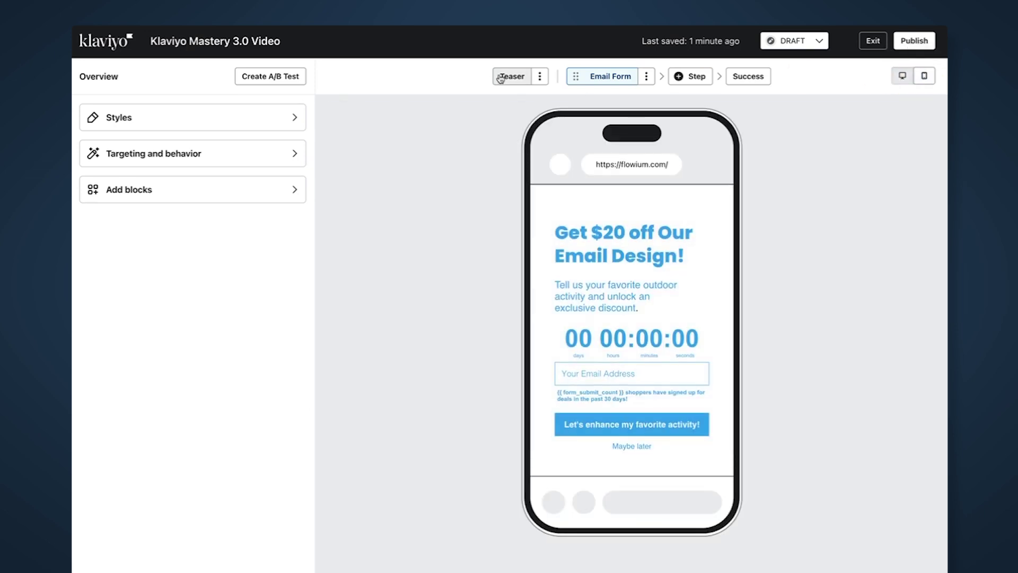
click(511, 77)
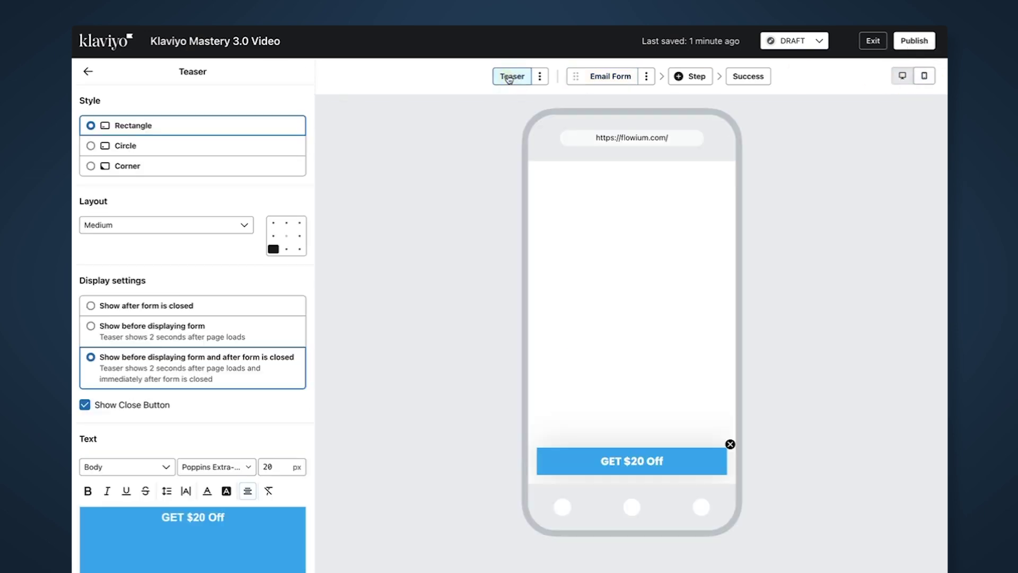
click(606, 79)
click(745, 78)
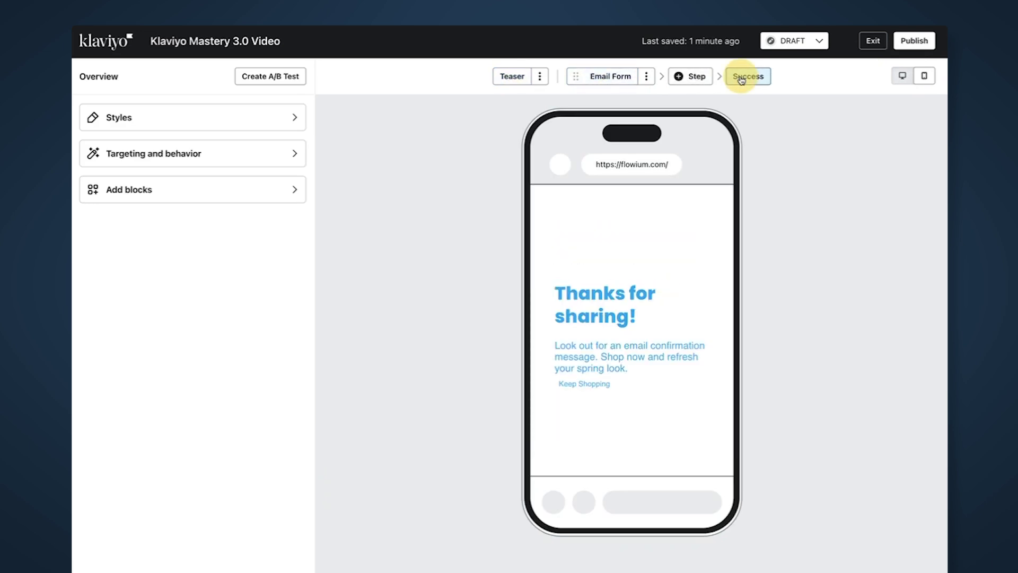